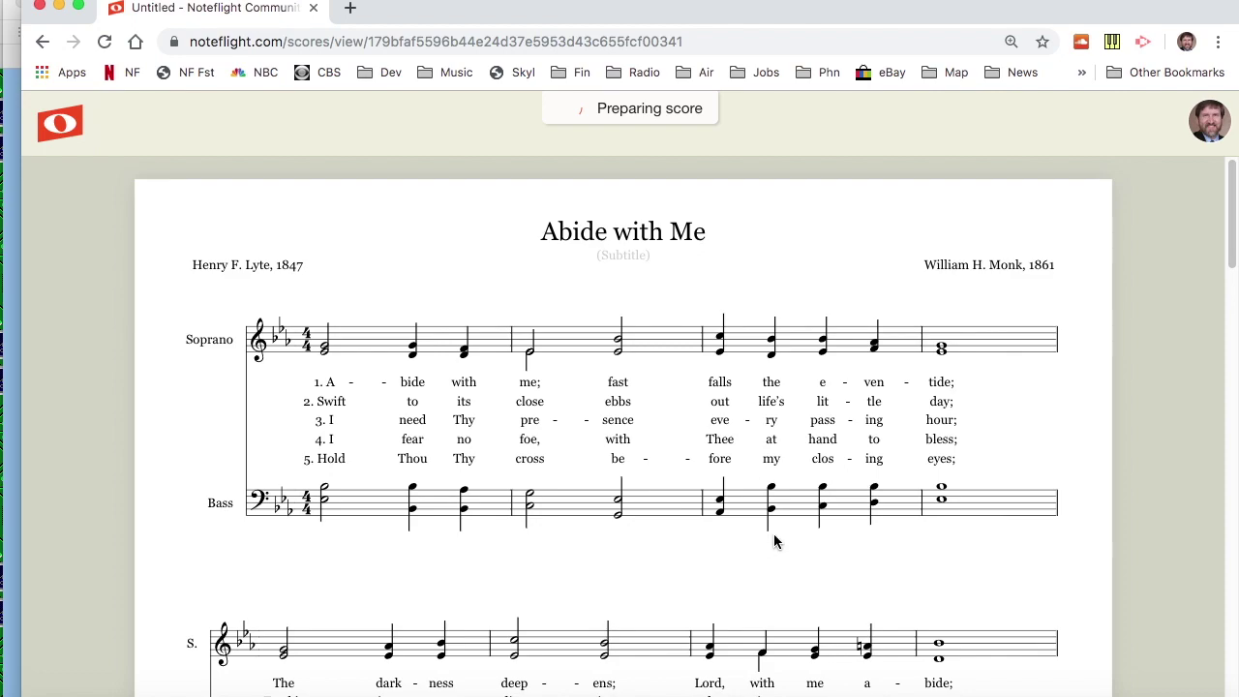
Return to the blank untitled score with four empty 4/4 measures at tempo 120
{"action": "left_click", "coordinate": [42, 41]}
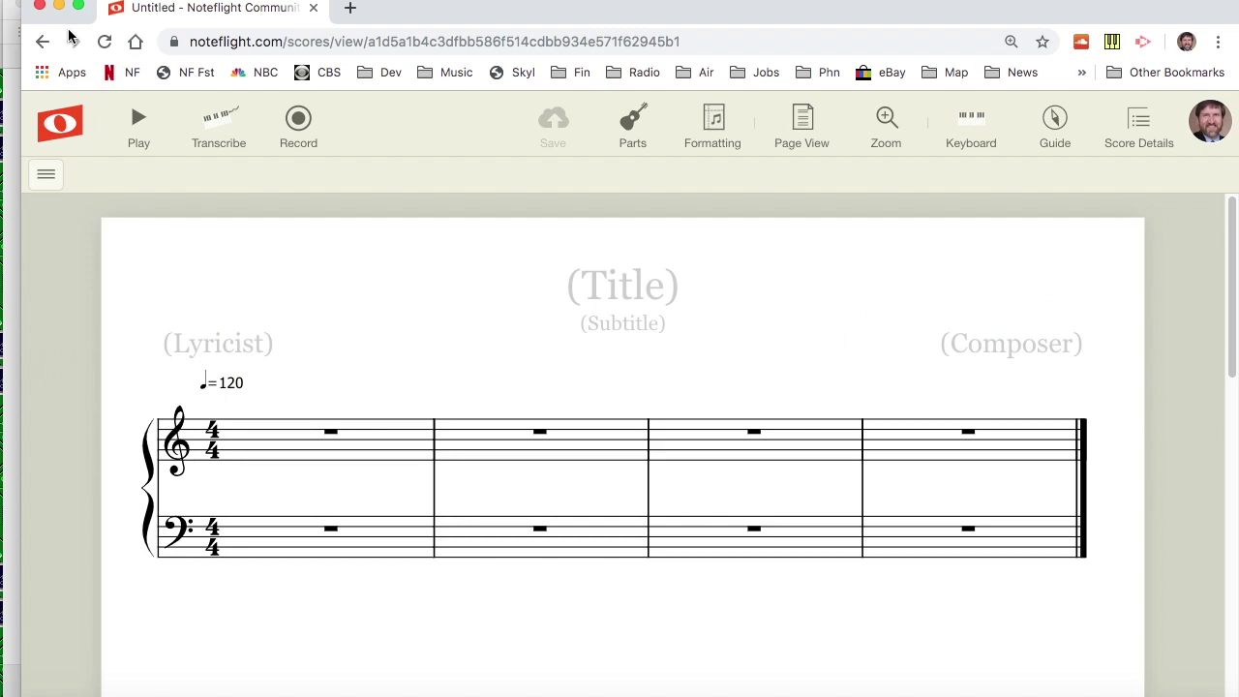
In Safari, search Google for 'abide with me midi'
{"action": "key", "text": "super+Tab"}
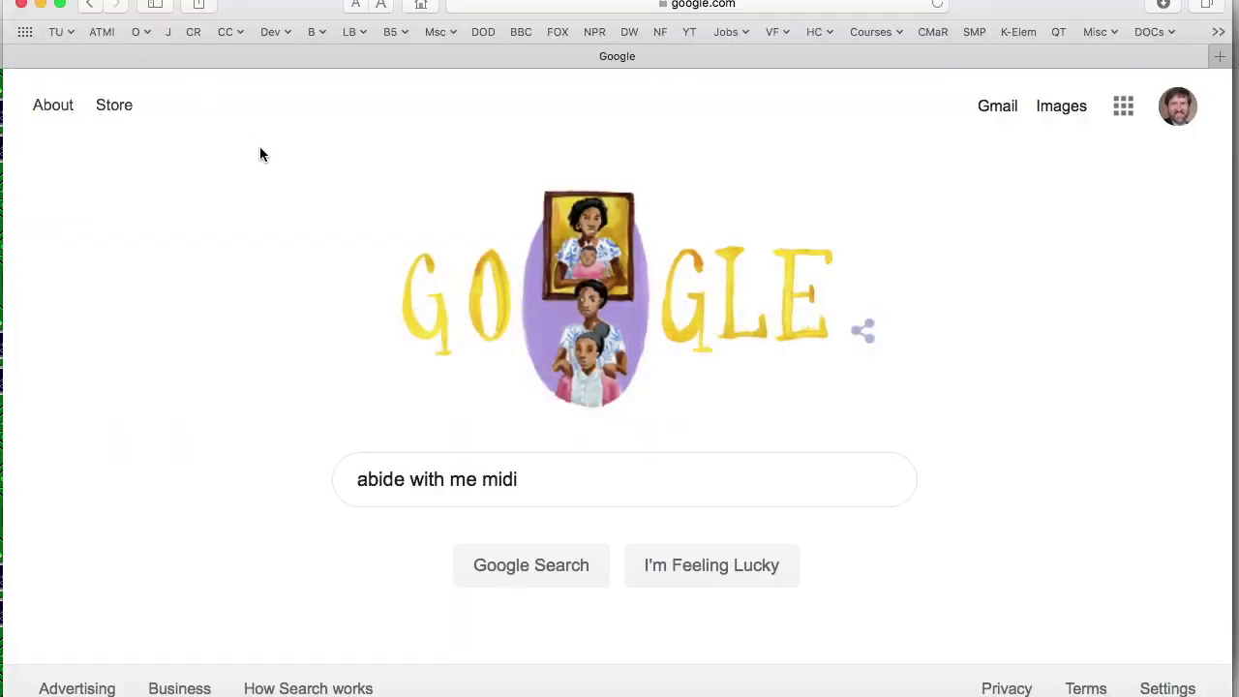
{"action": "left_click", "coordinate": [543, 478]}
{"action": "left_click", "coordinate": [538, 566]}
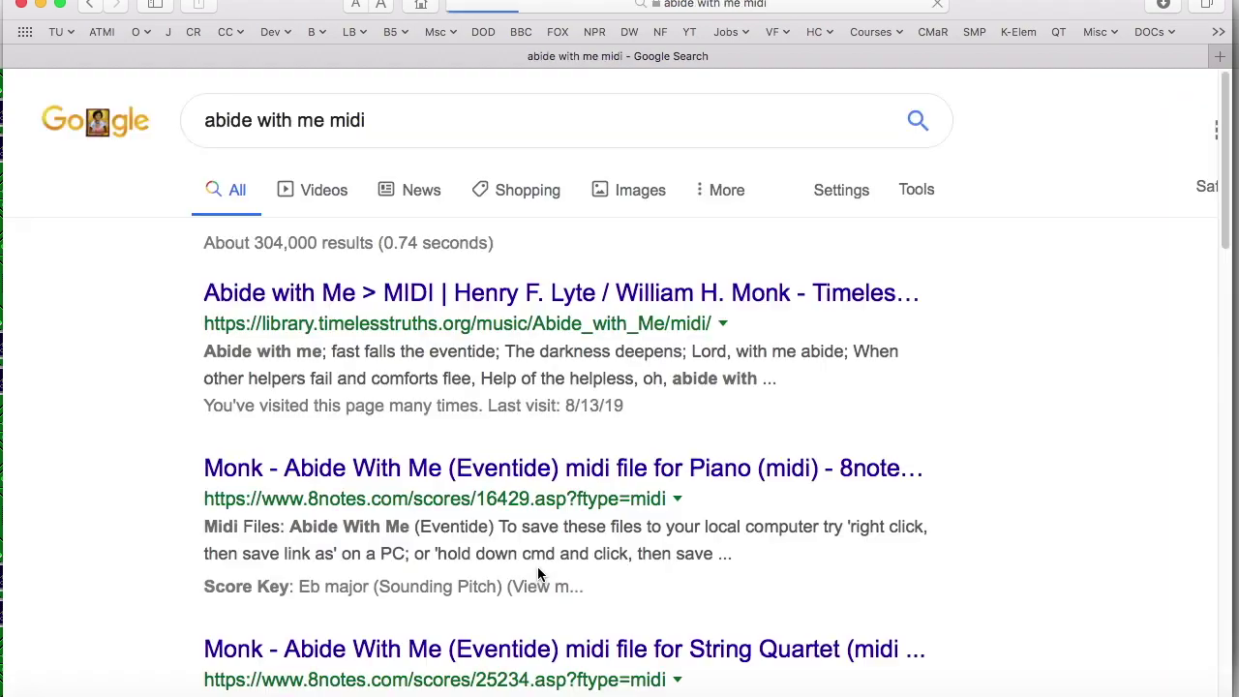
Open the Timeless Truths Abide with Me page and download the Abide_with_Me.mid file
{"action": "left_click", "coordinate": [394, 295]}
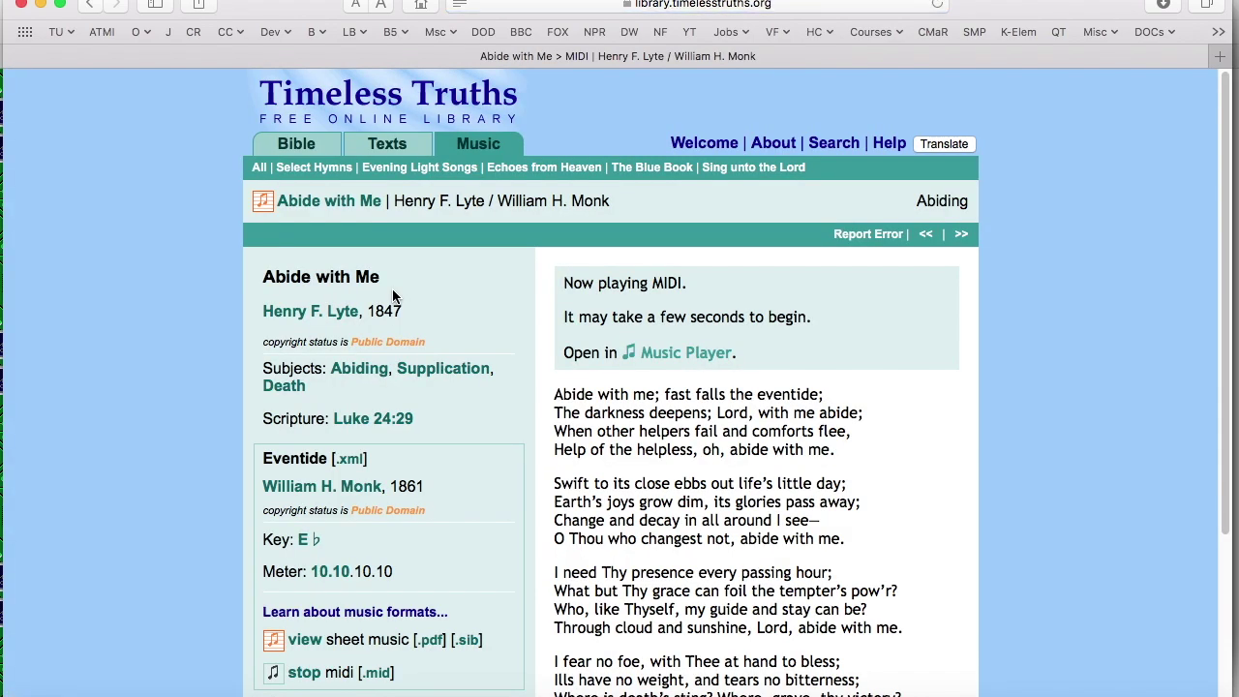
{"action": "scroll", "coordinate": [491, 479], "scroll_direction": "down", "scroll_amount": 5}
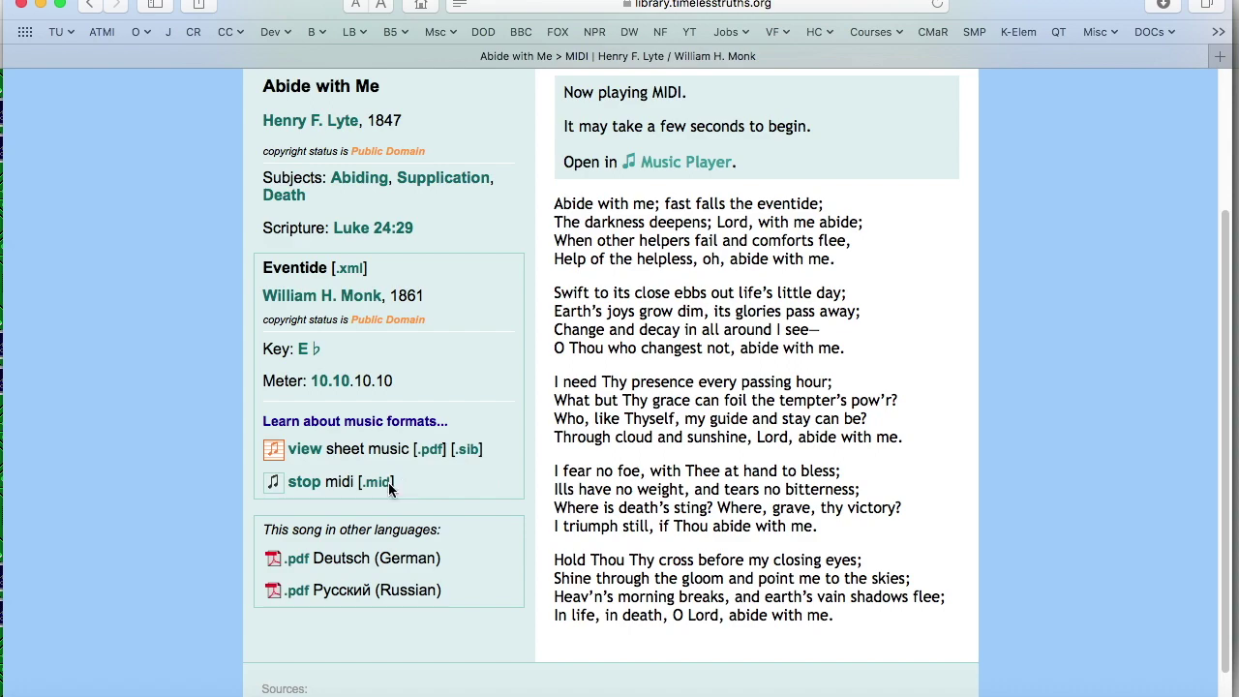
{"action": "right_click", "coordinate": [380, 487]}
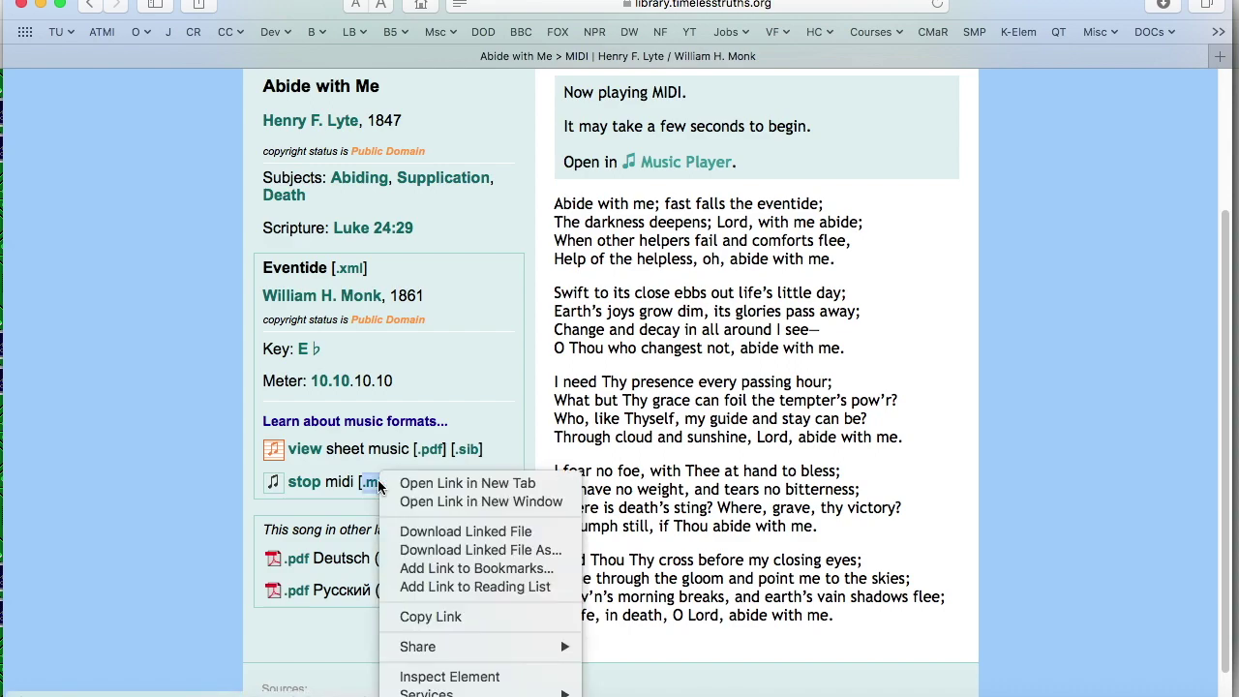
{"action": "left_click", "coordinate": [445, 527]}
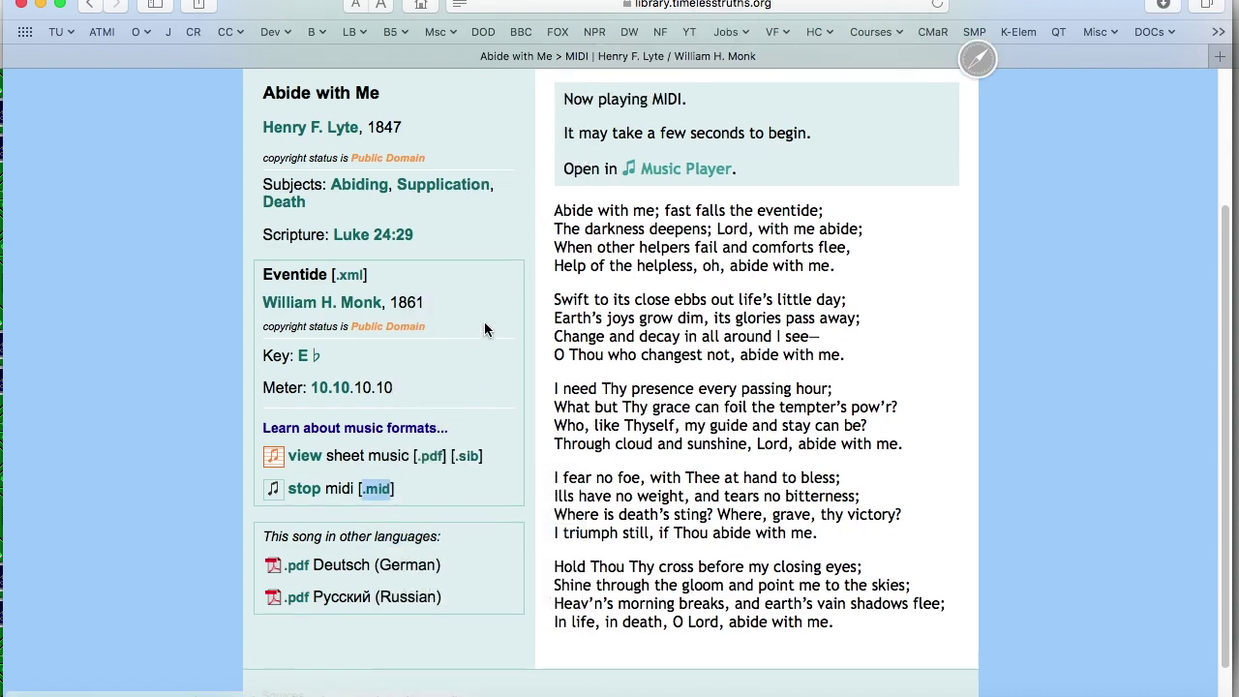
Download the Eventide Abide_with_Me.xml file and confirm both in the Downloads list
{"action": "scroll", "coordinate": [484, 321], "scroll_direction": "up", "scroll_amount": 3}
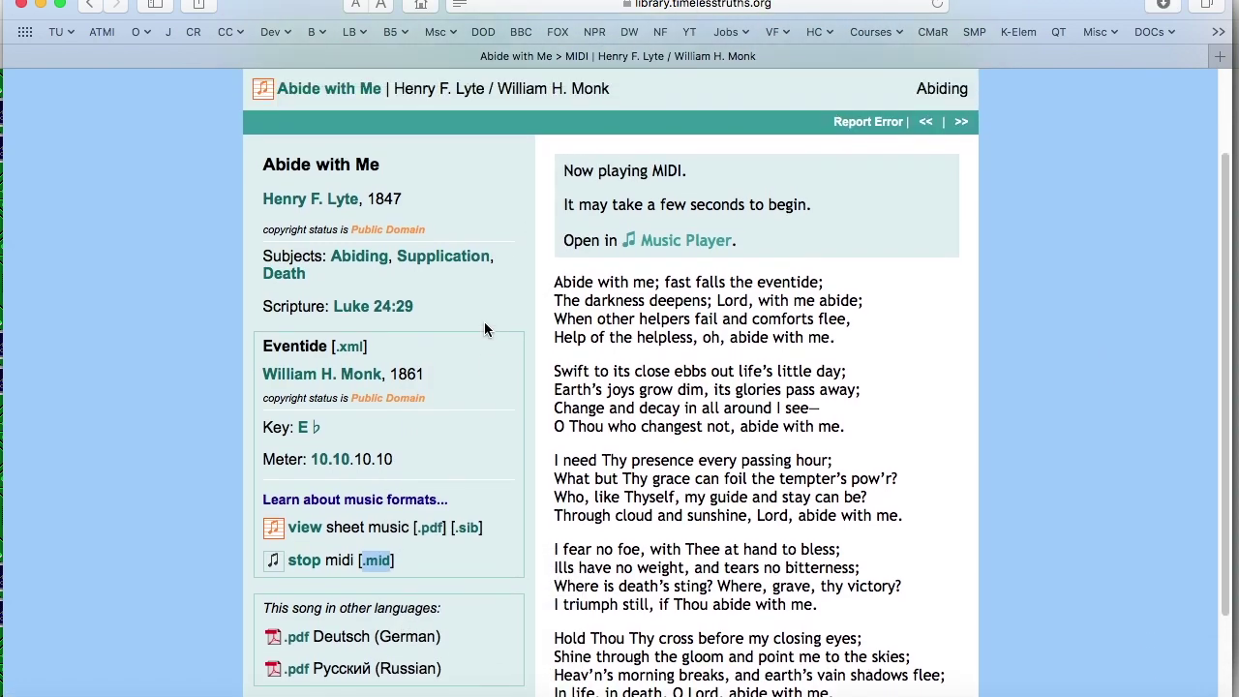
{"action": "right_click", "coordinate": [352, 349]}
{"action": "left_click", "coordinate": [392, 405]}
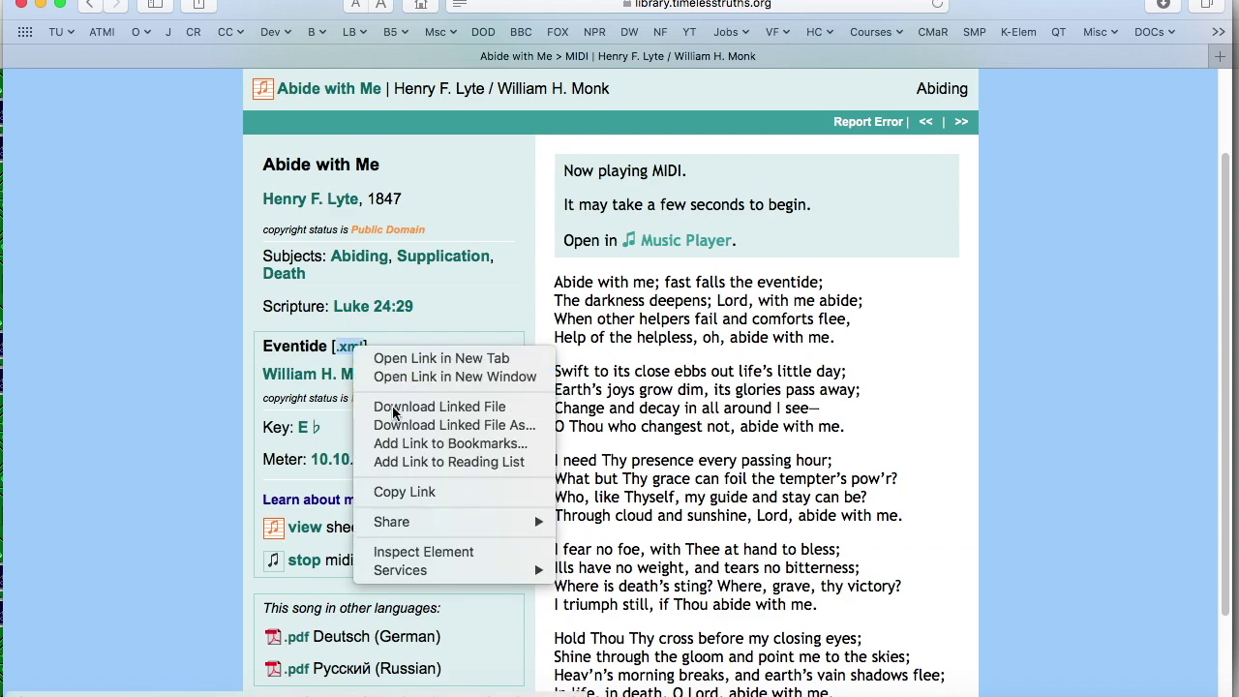
{"action": "left_click", "coordinate": [1165, 6]}
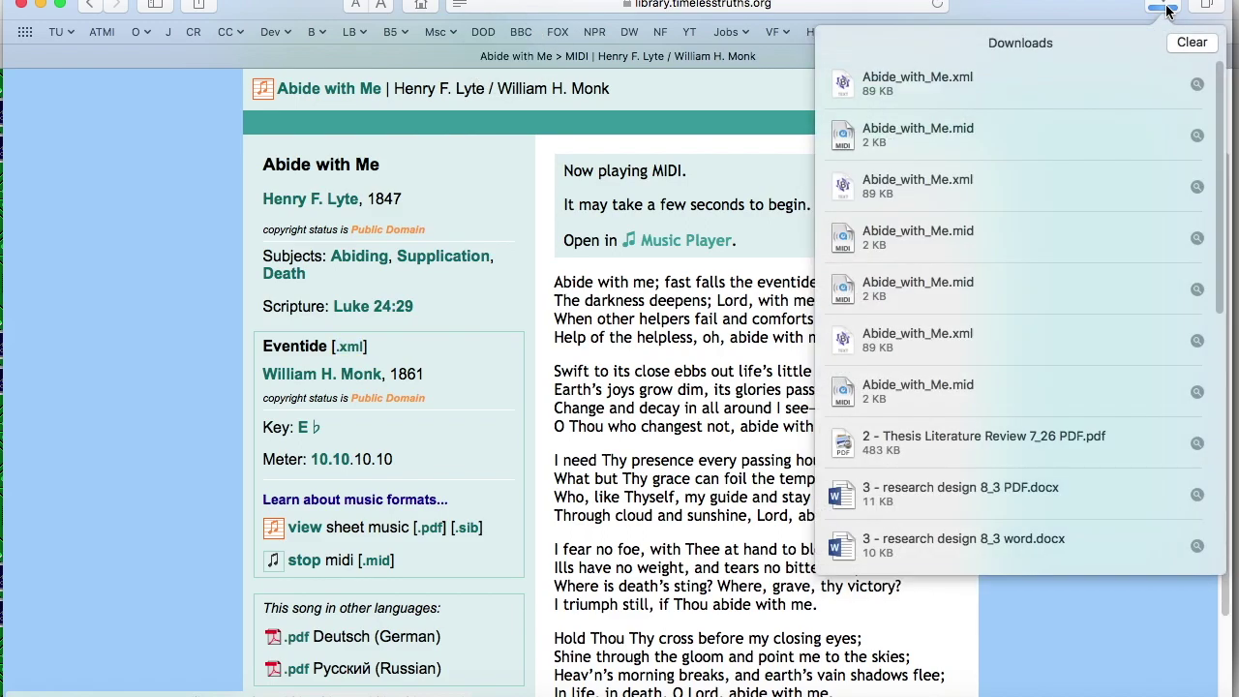
{"action": "left_click", "coordinate": [1165, 7]}
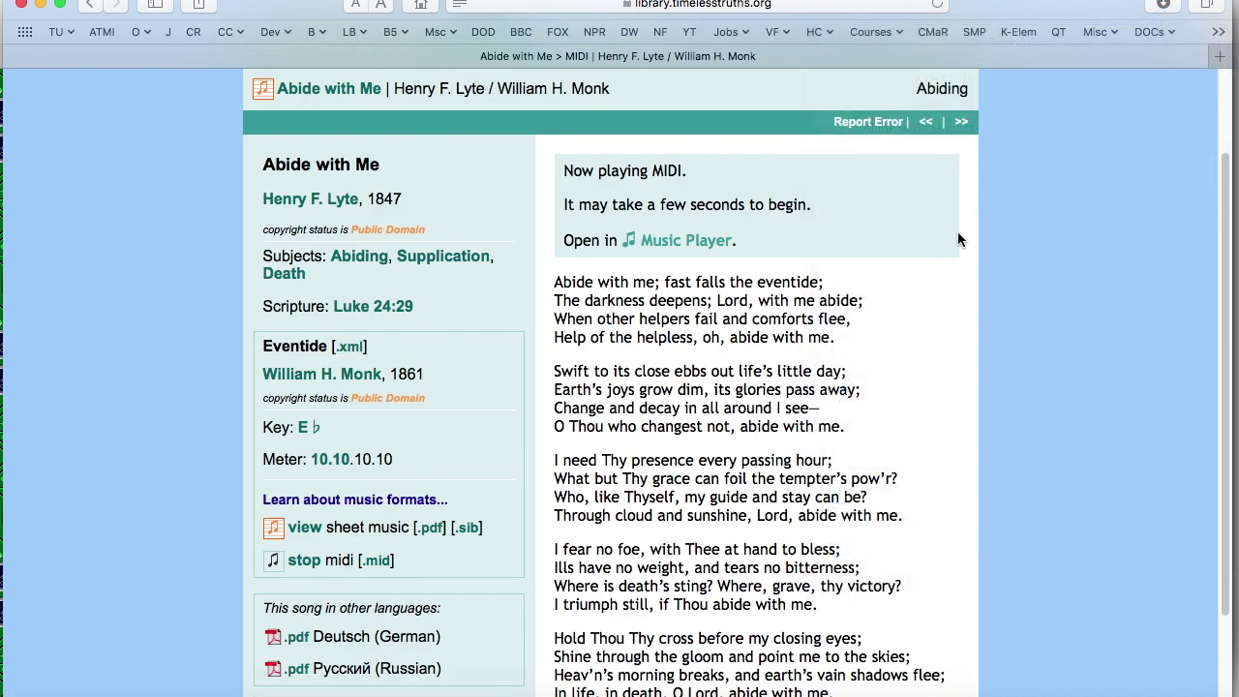
{"action": "key", "text": "super+Tab"}
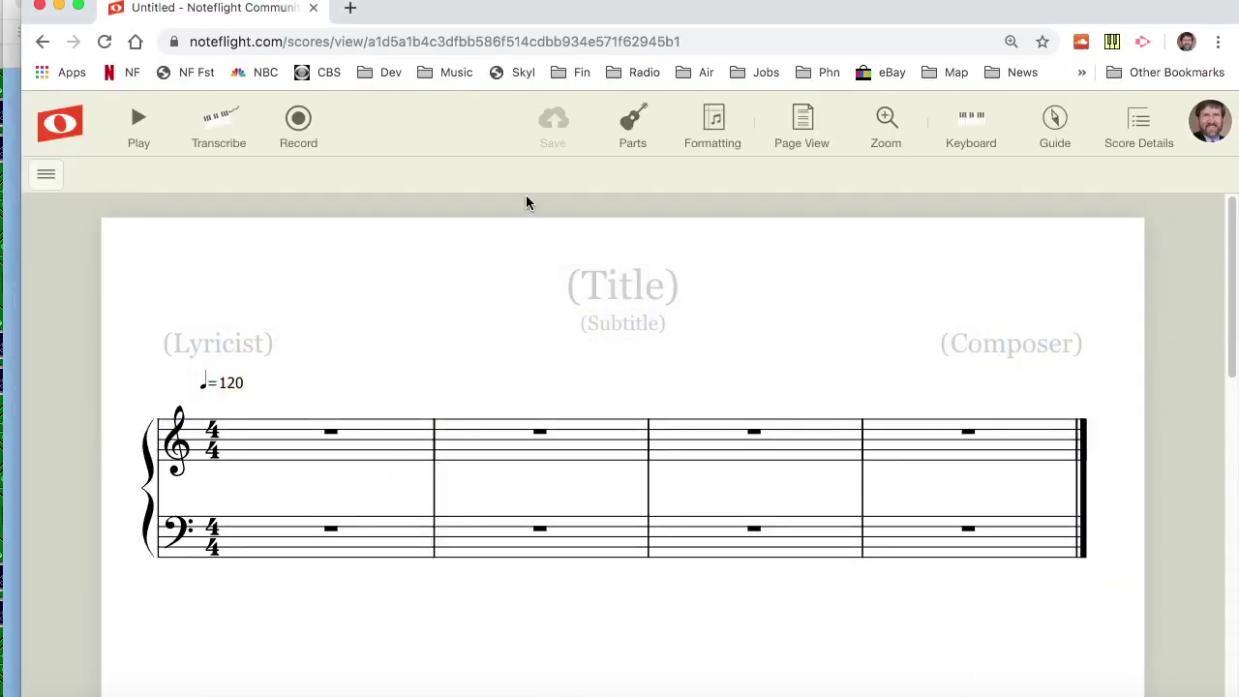
Start a new score using the 'Start by importing XML or MIDI files' option
{"action": "left_click", "coordinate": [64, 128]}
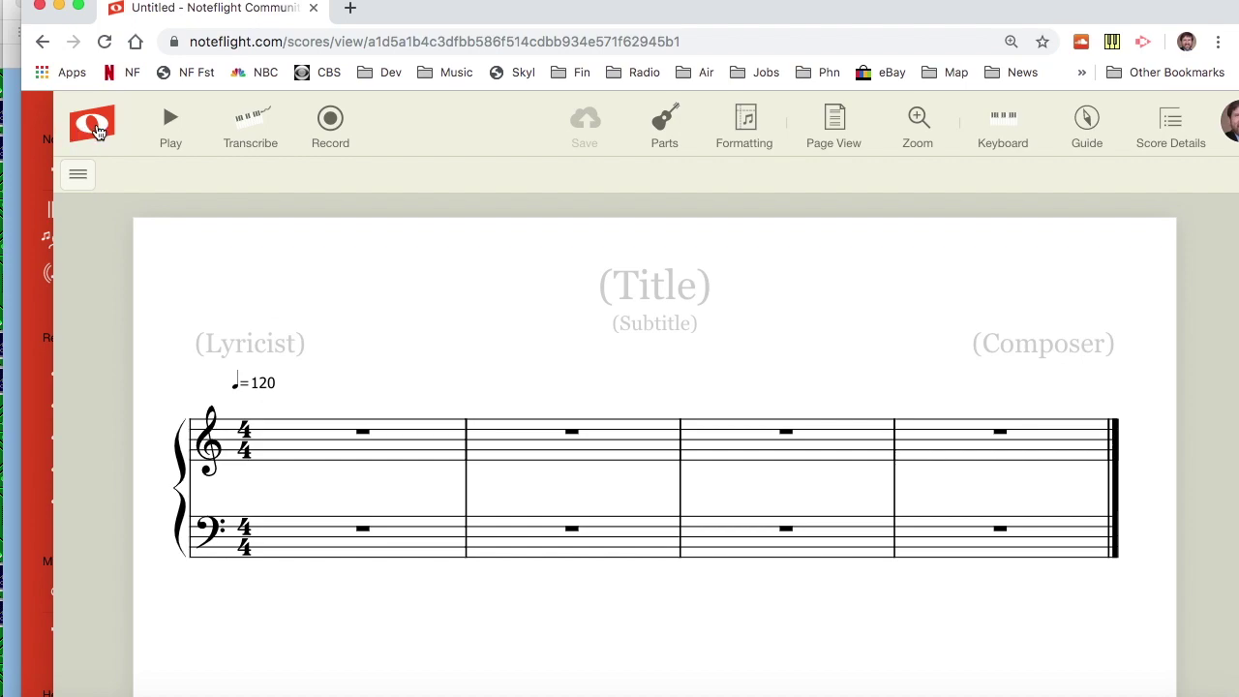
{"action": "left_click", "coordinate": [97, 131]}
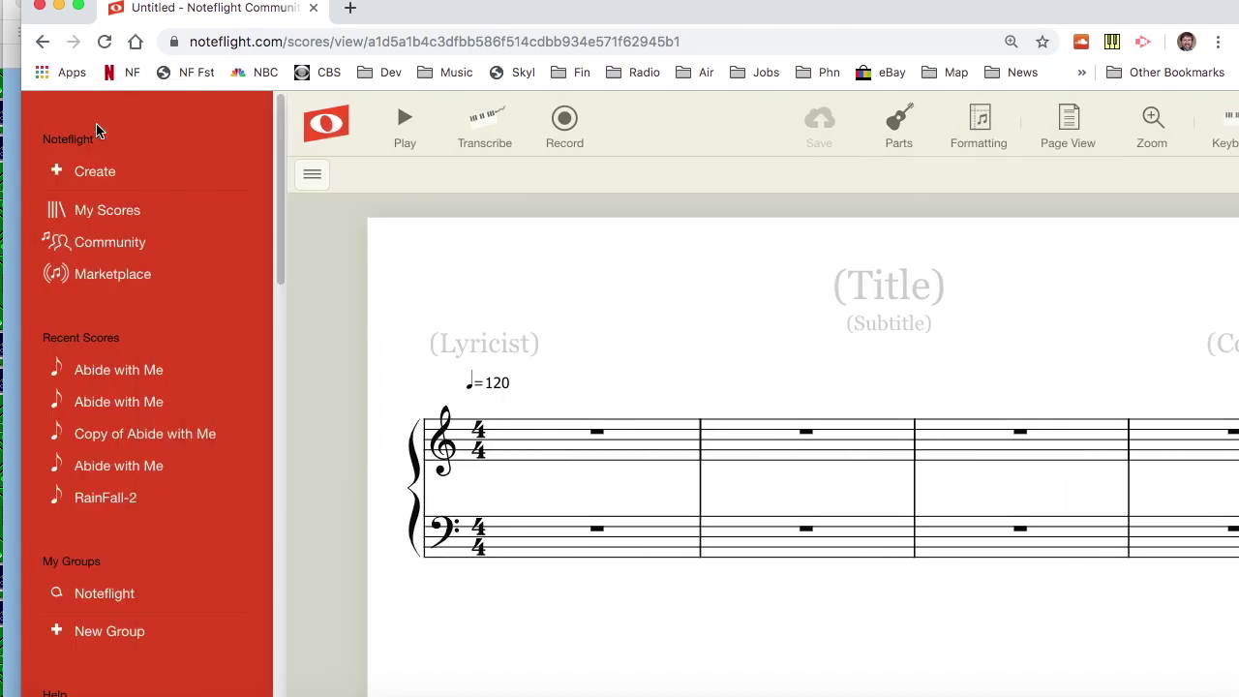
{"action": "left_click", "coordinate": [89, 174]}
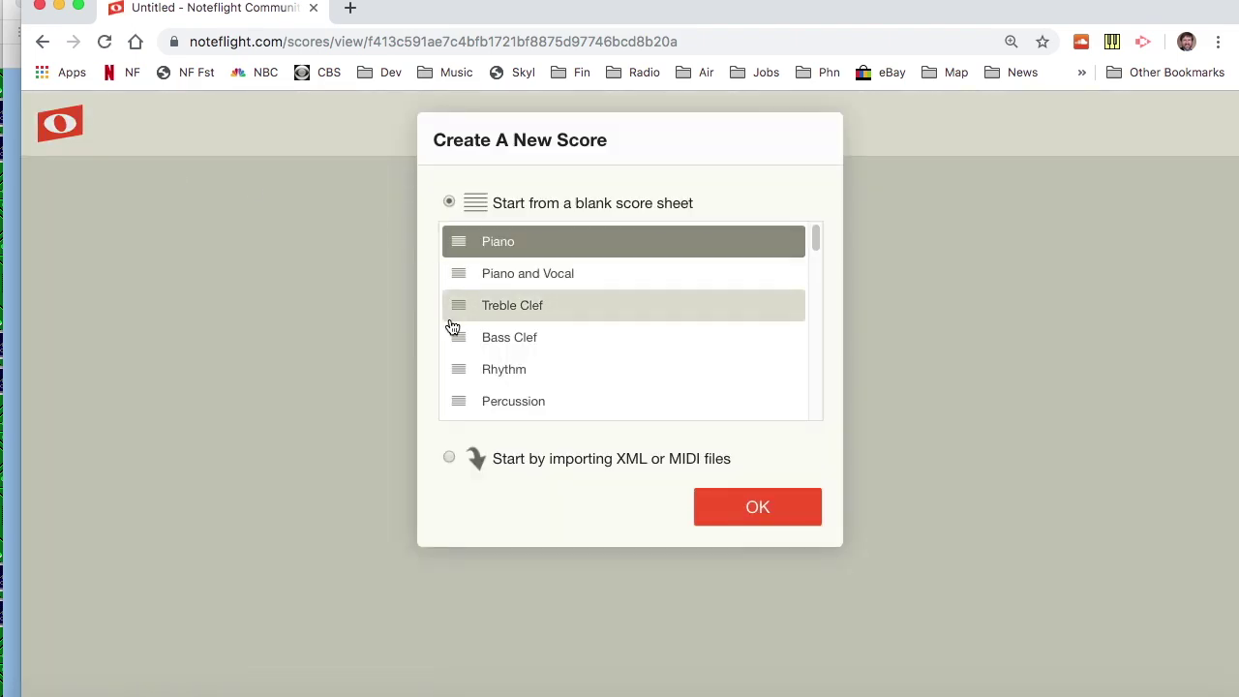
{"action": "left_click", "coordinate": [450, 458]}
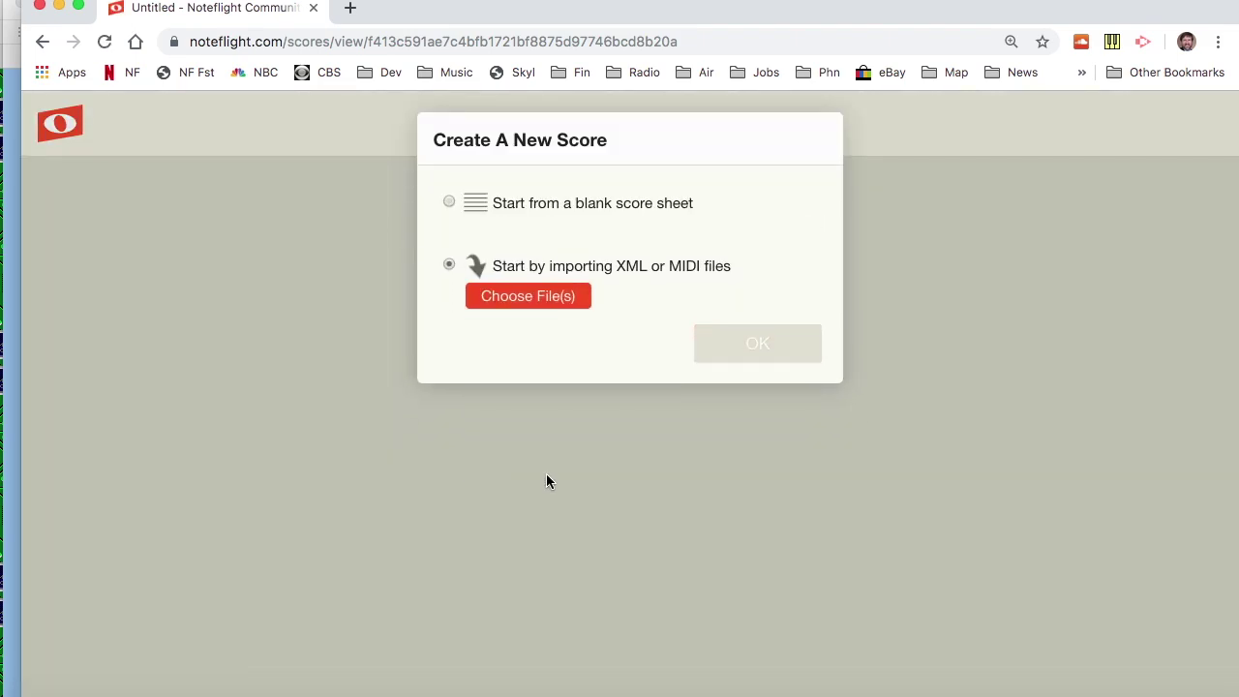
Choose Abide_with_Me.mid and import it with 8th-note quantization
{"action": "left_click", "coordinate": [563, 301]}
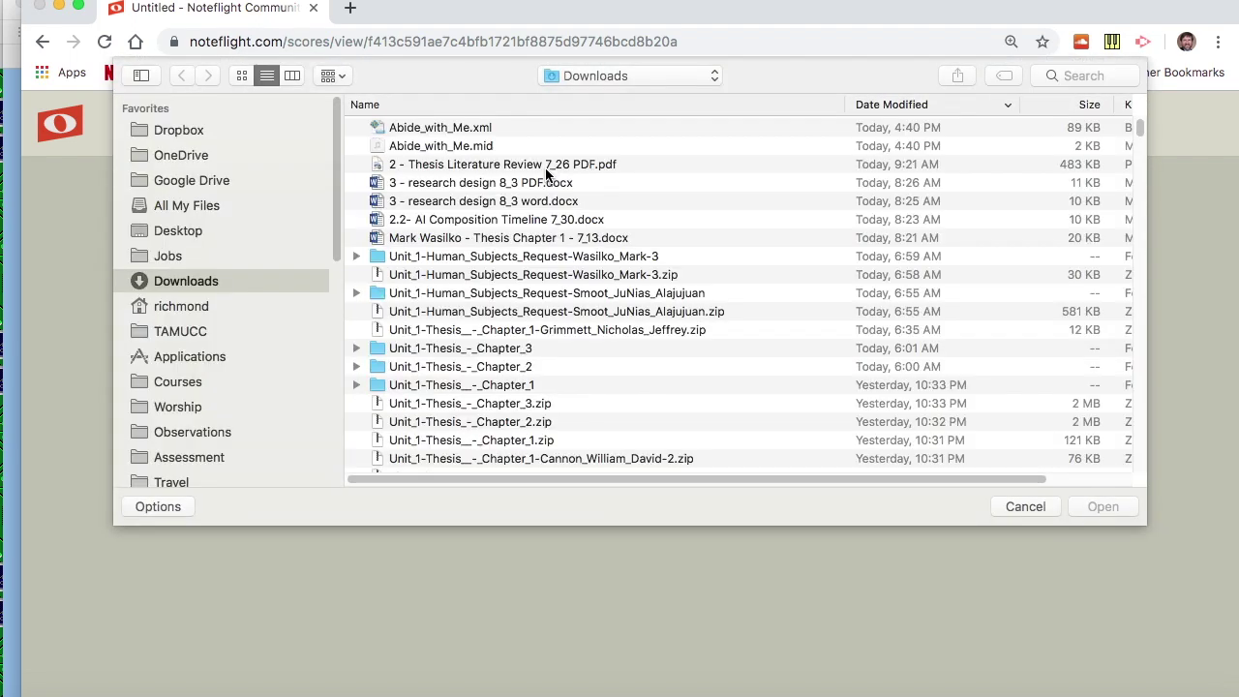
{"action": "left_click", "coordinate": [453, 147]}
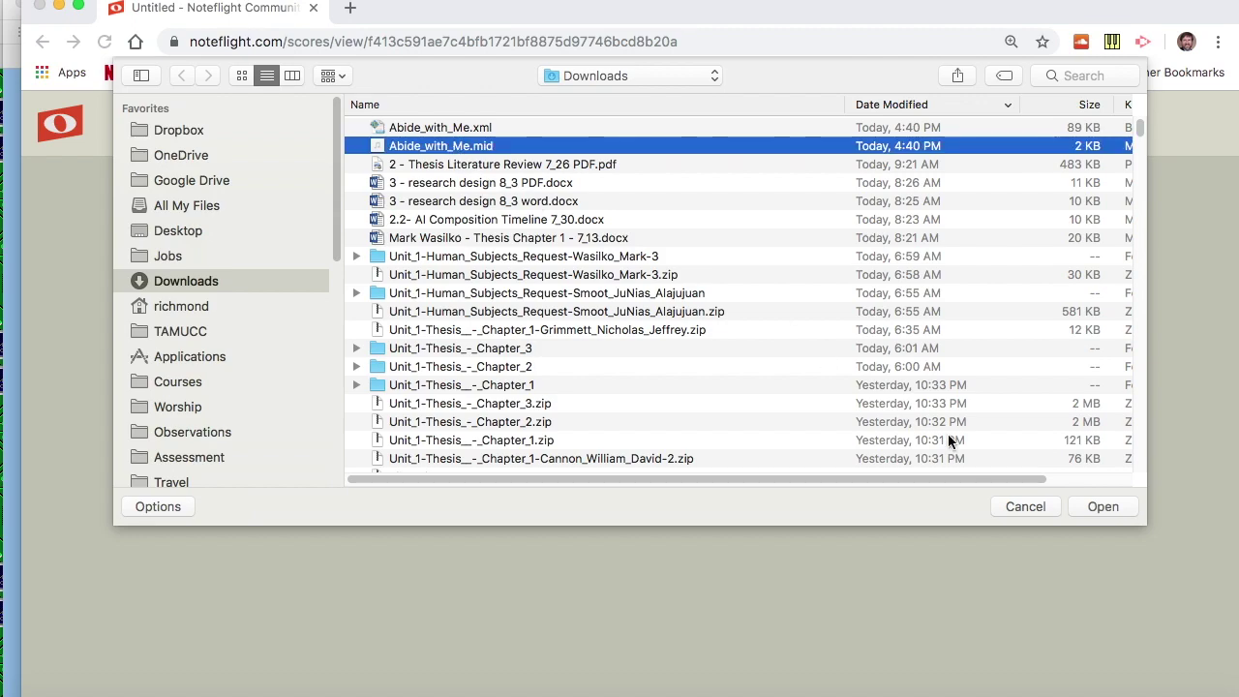
{"action": "left_click", "coordinate": [1102, 505]}
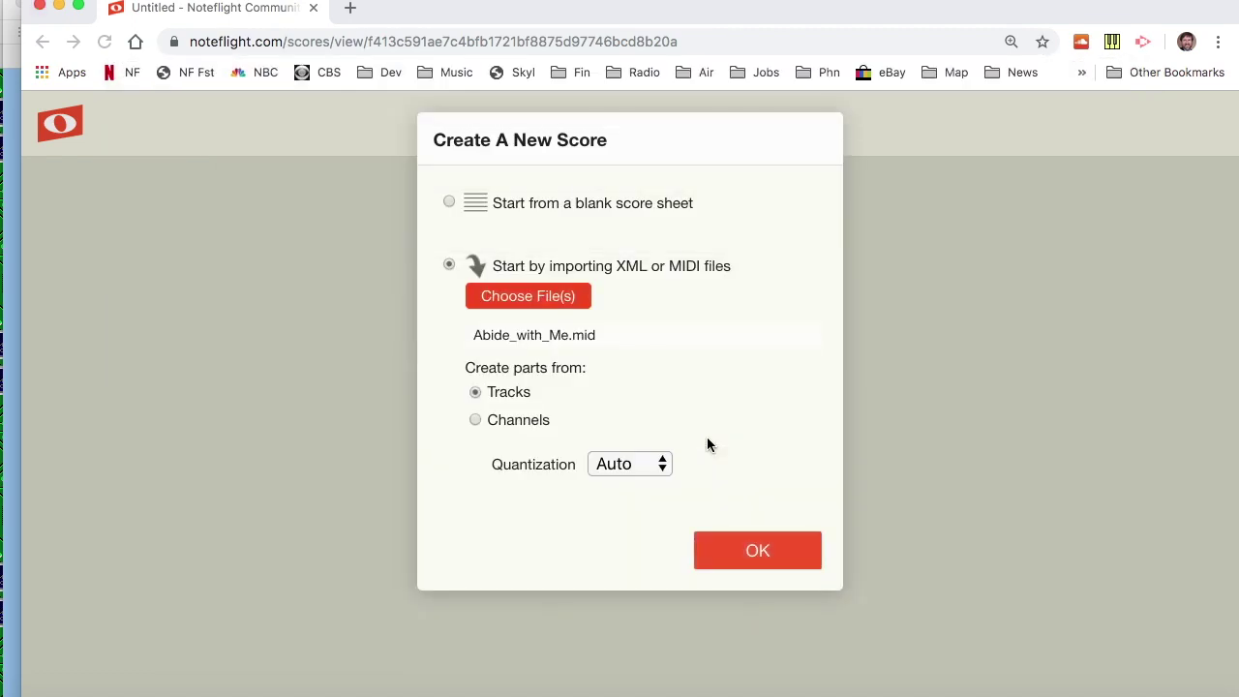
{"action": "left_click", "coordinate": [640, 464]}
{"action": "left_click", "coordinate": [627, 530]}
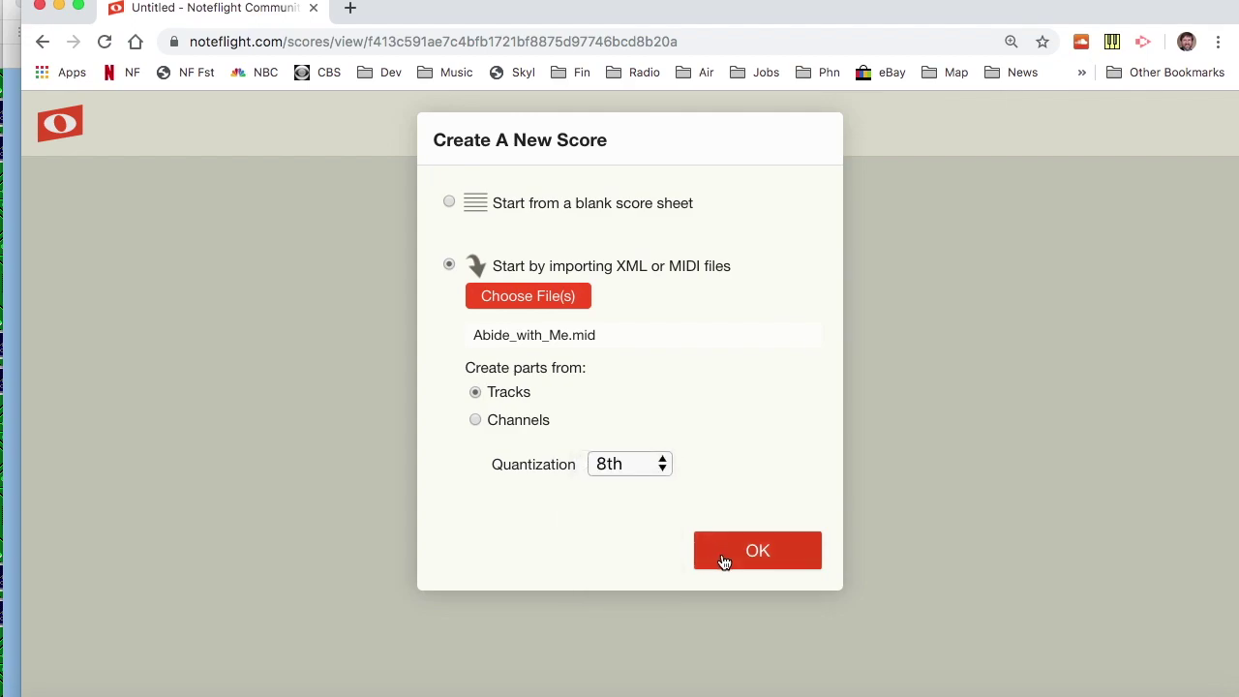
{"action": "left_click", "coordinate": [740, 555]}
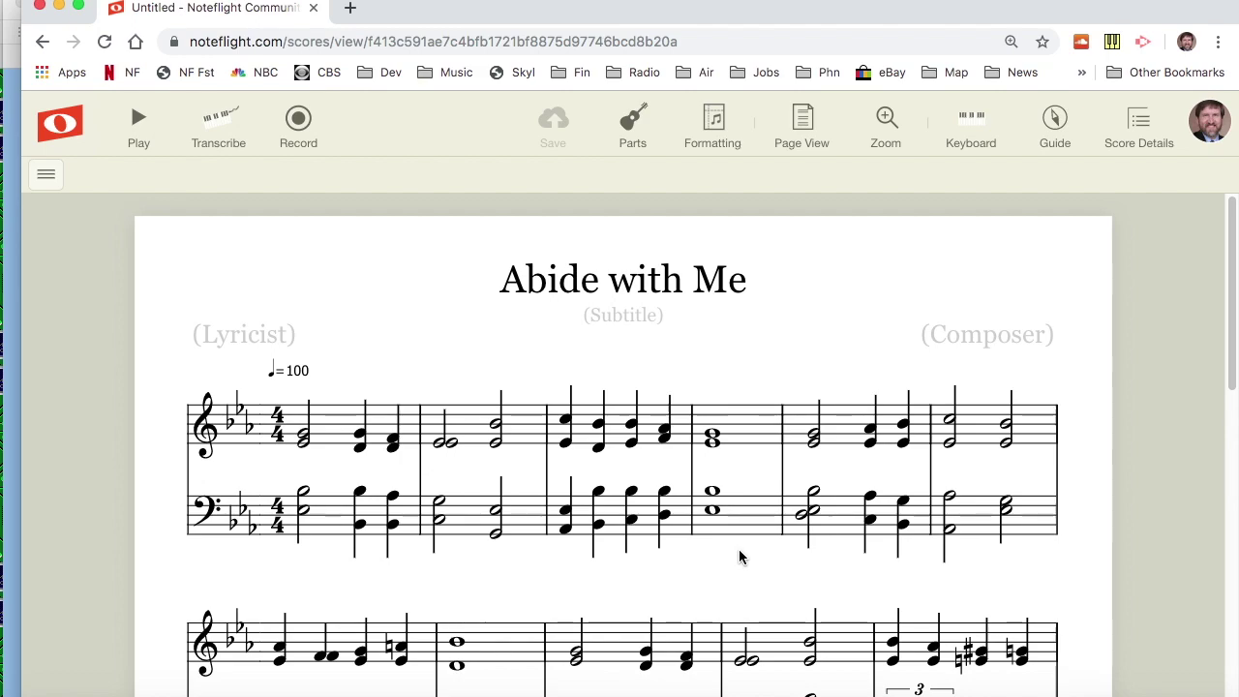
Scroll through the imported E-flat score to review its chorded treble and bass staves
{"action": "scroll", "coordinate": [739, 556], "scroll_direction": "down", "scroll_amount": 2}
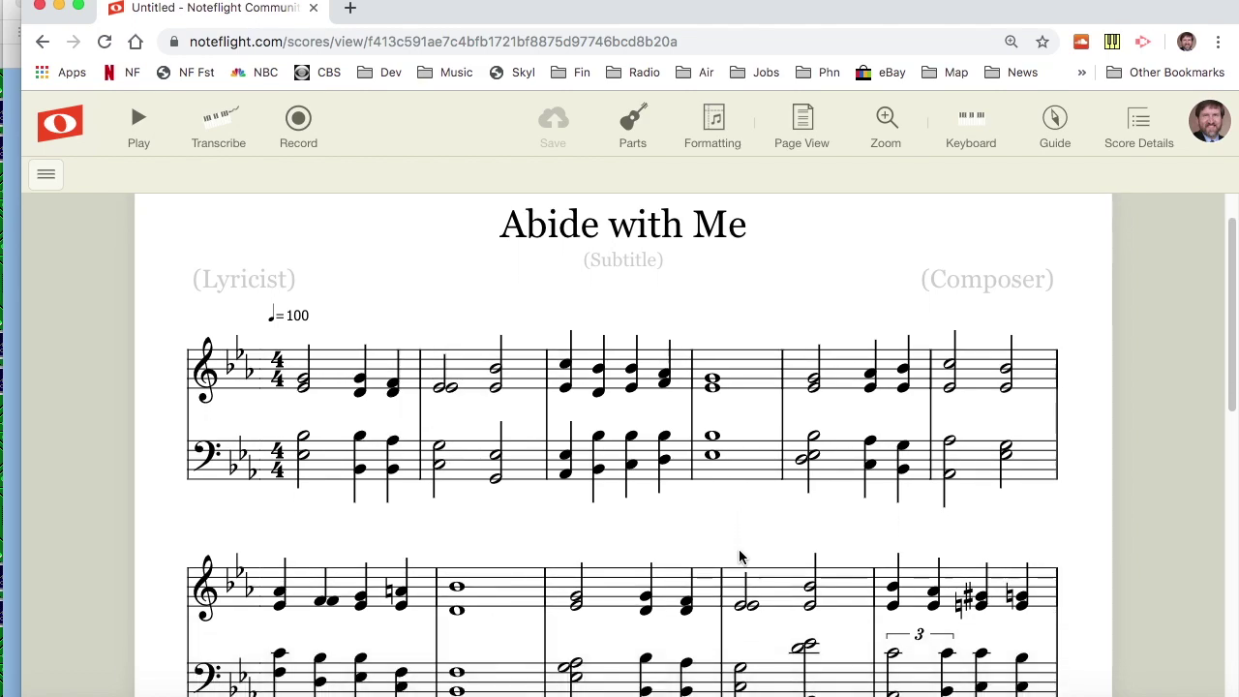
{"action": "scroll", "coordinate": [739, 557], "scroll_direction": "down", "scroll_amount": 1}
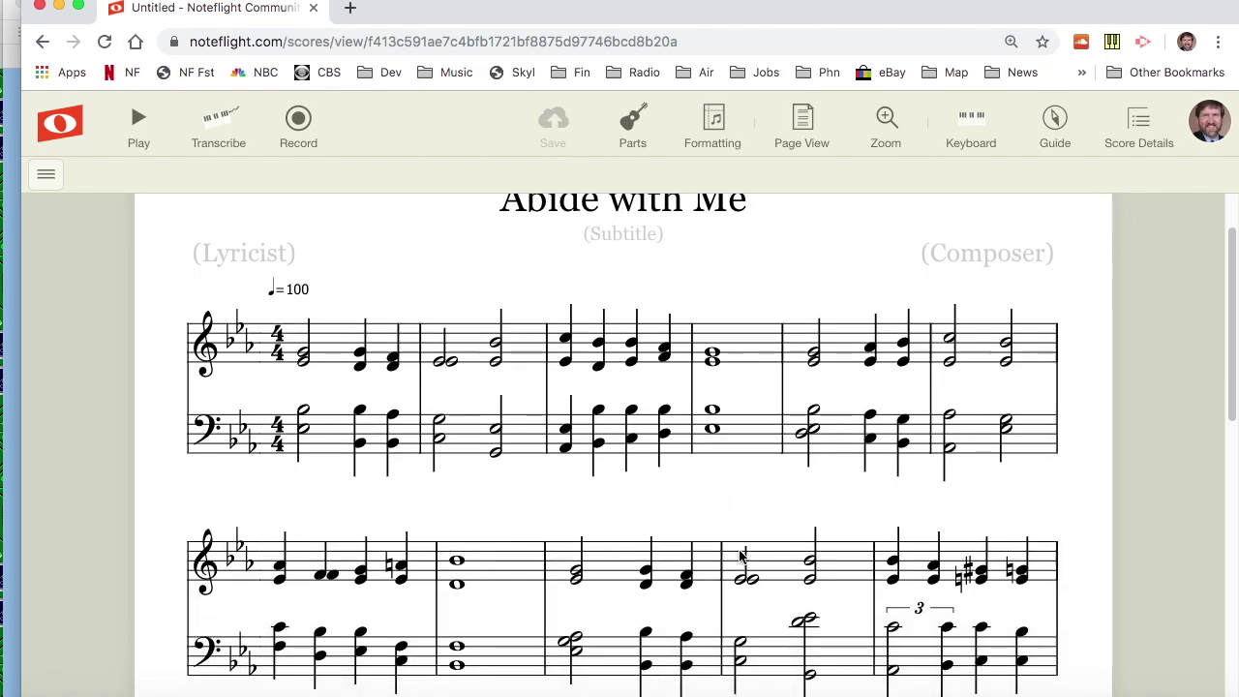
{"action": "scroll", "coordinate": [739, 557], "scroll_direction": "down", "scroll_amount": 3}
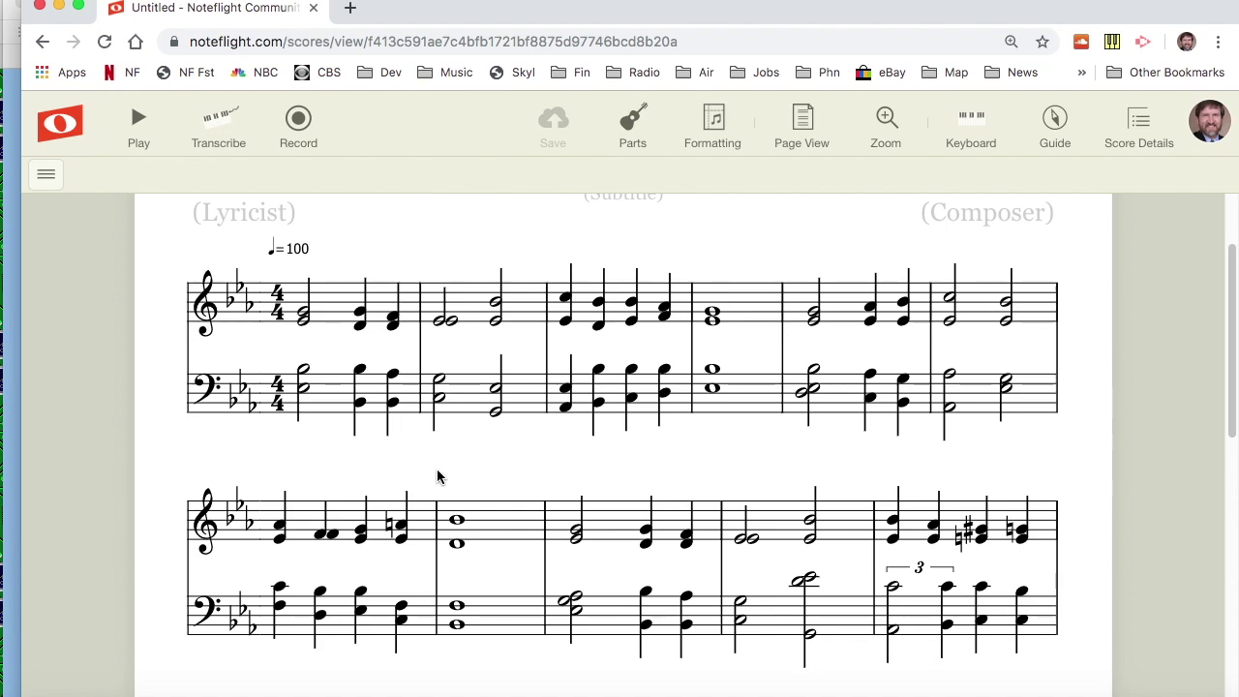
{"action": "scroll", "coordinate": [437, 474], "scroll_direction": "up", "scroll_amount": 3}
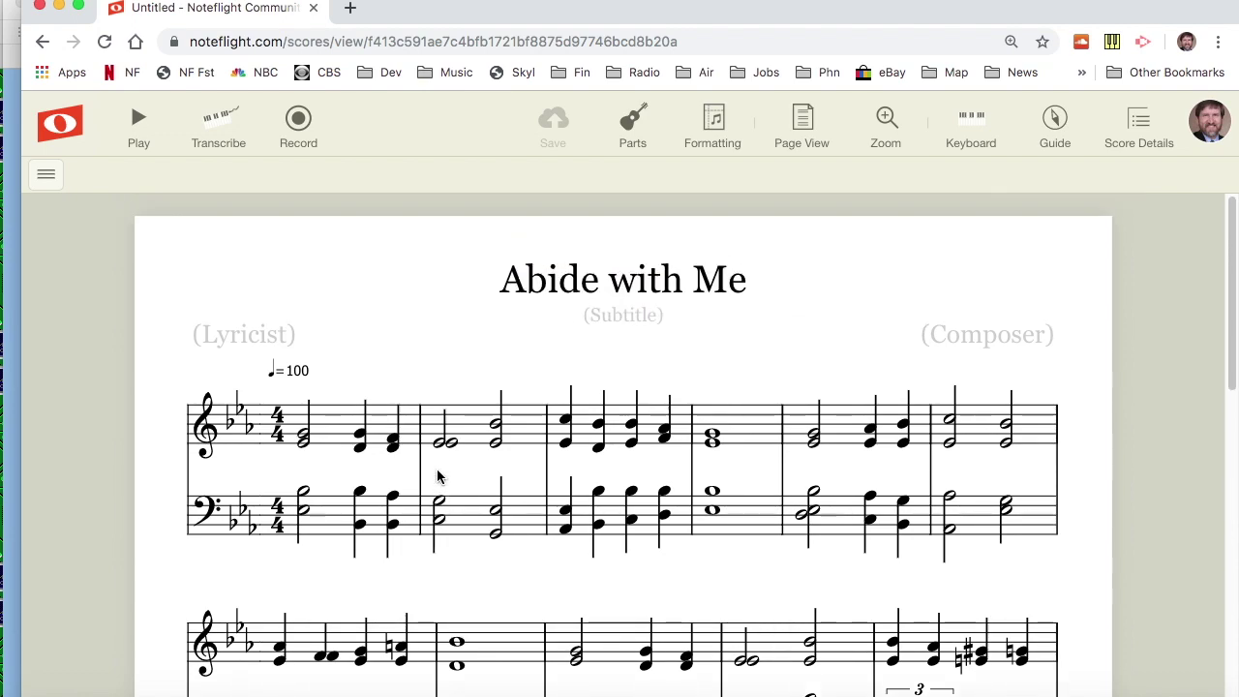
{"action": "left_click", "coordinate": [60, 130]}
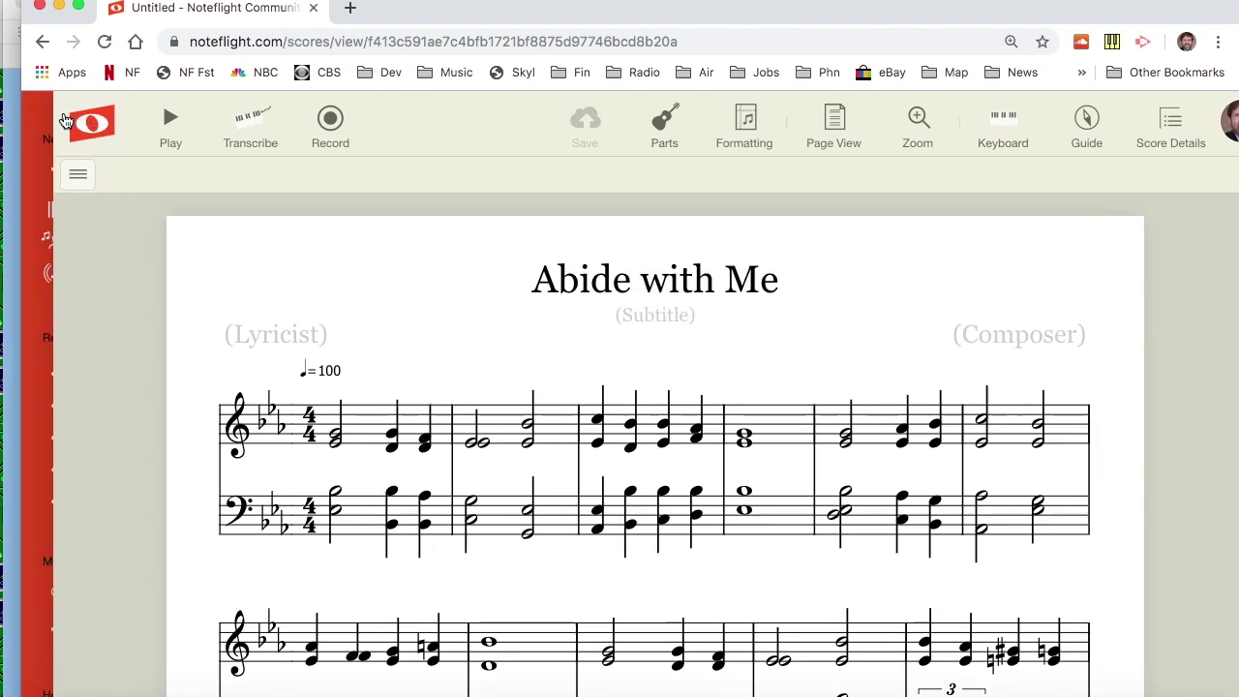
Start another new score by importing the Abide_with_Me.xml file
{"action": "left_click", "coordinate": [79, 123]}
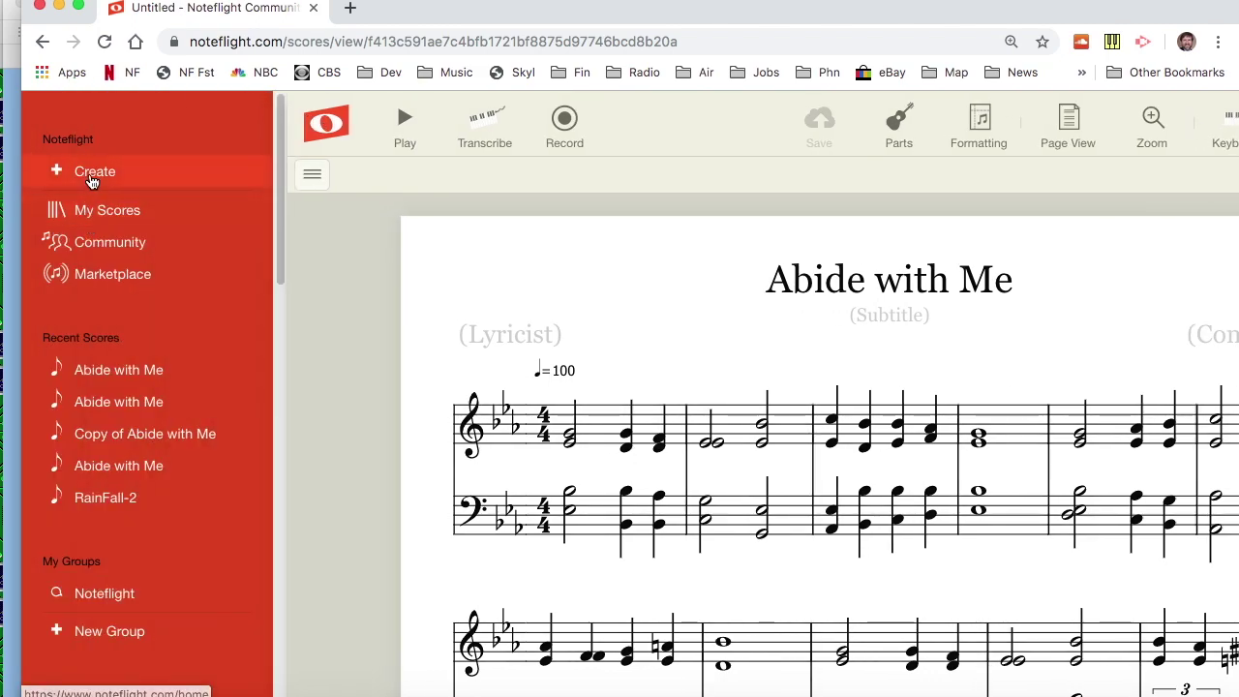
{"action": "left_click", "coordinate": [91, 180]}
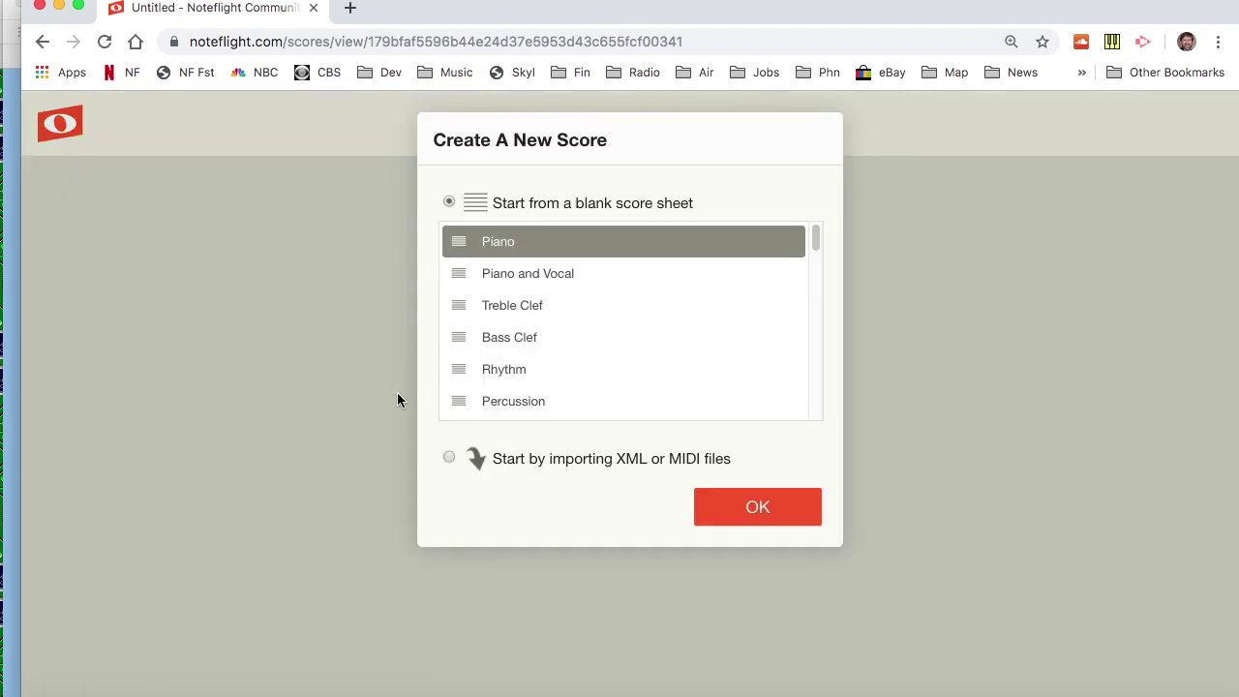
{"action": "left_click", "coordinate": [448, 458]}
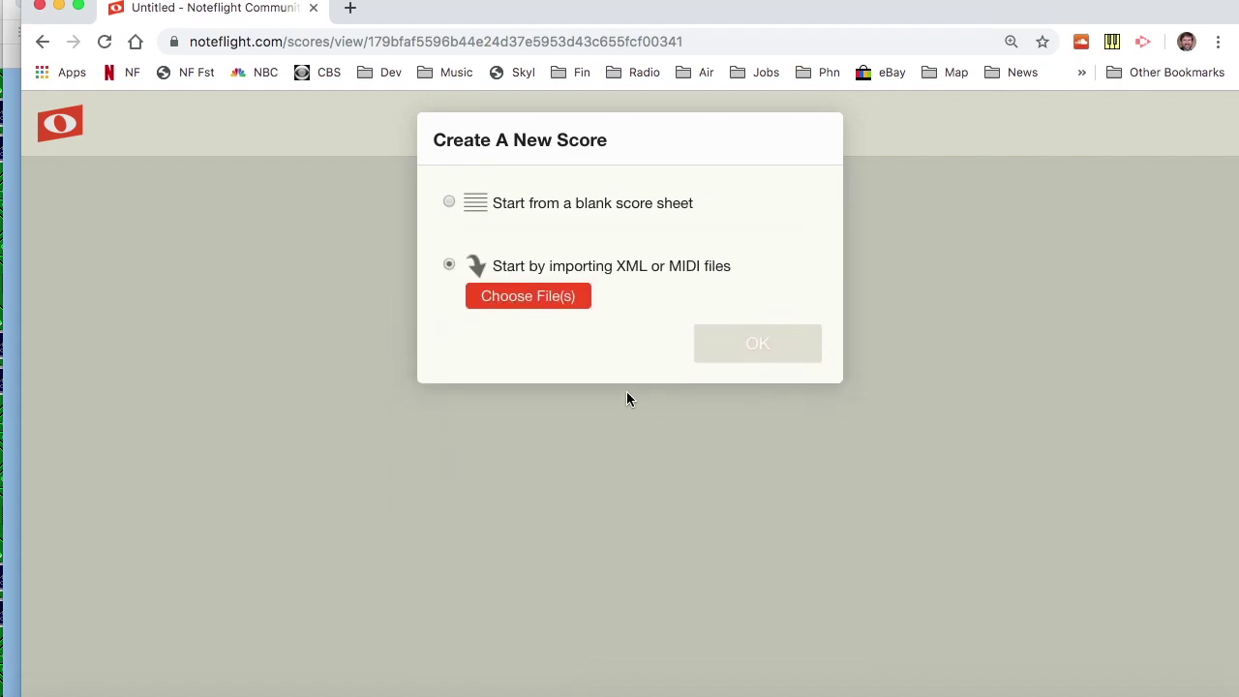
{"action": "left_click", "coordinate": [555, 304]}
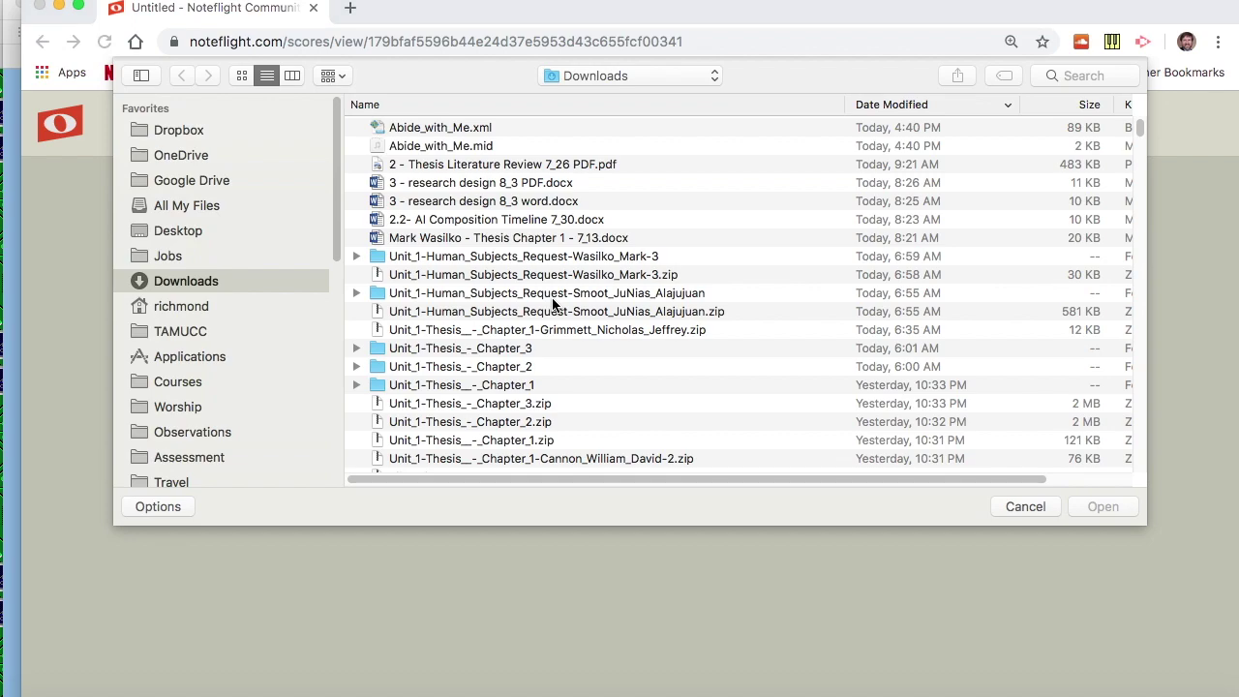
{"action": "left_click", "coordinate": [450, 126]}
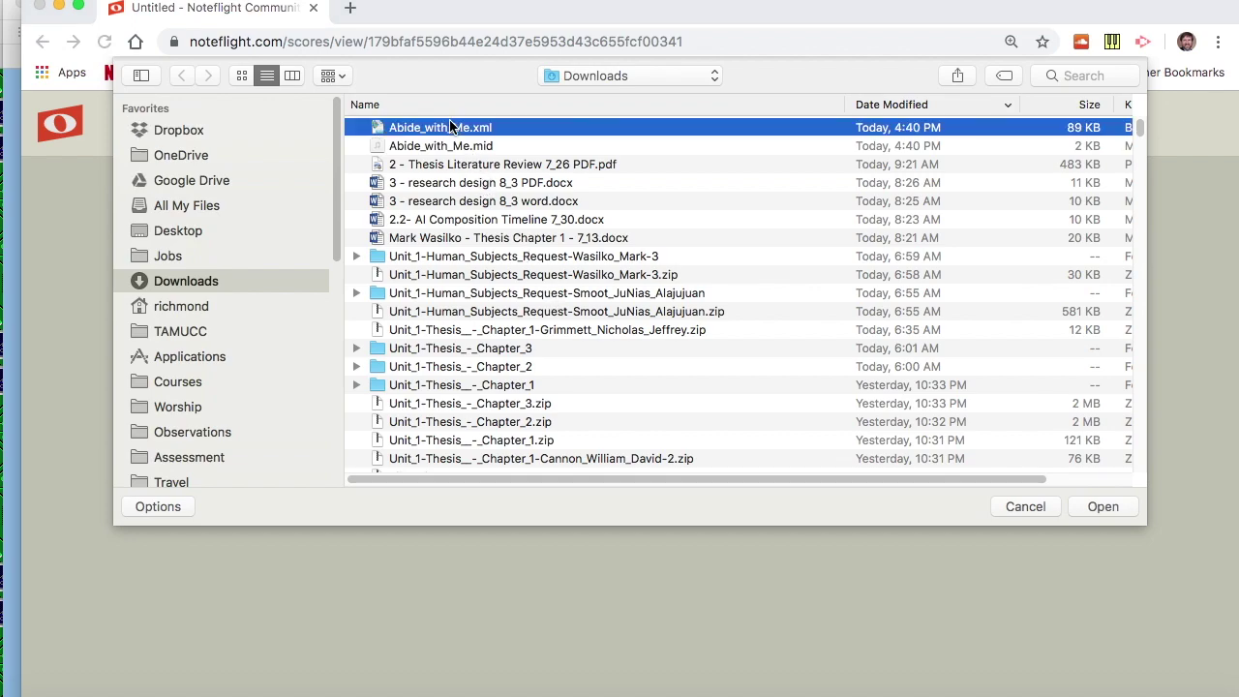
{"action": "left_click", "coordinate": [1103, 506]}
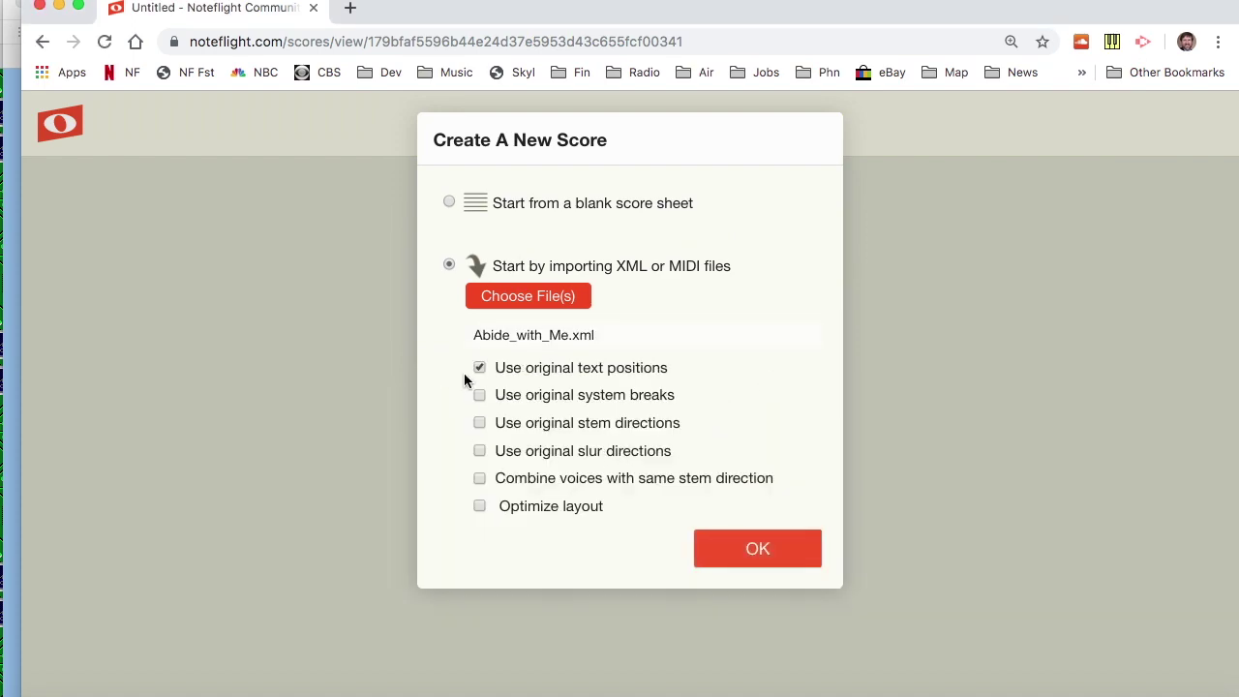
Keep original system breaks and slur directions, optimize the layout, and import
{"action": "left_click", "coordinate": [479, 394]}
{"action": "left_click", "coordinate": [479, 450]}
{"action": "left_click", "coordinate": [481, 507]}
{"action": "left_click", "coordinate": [738, 551]}
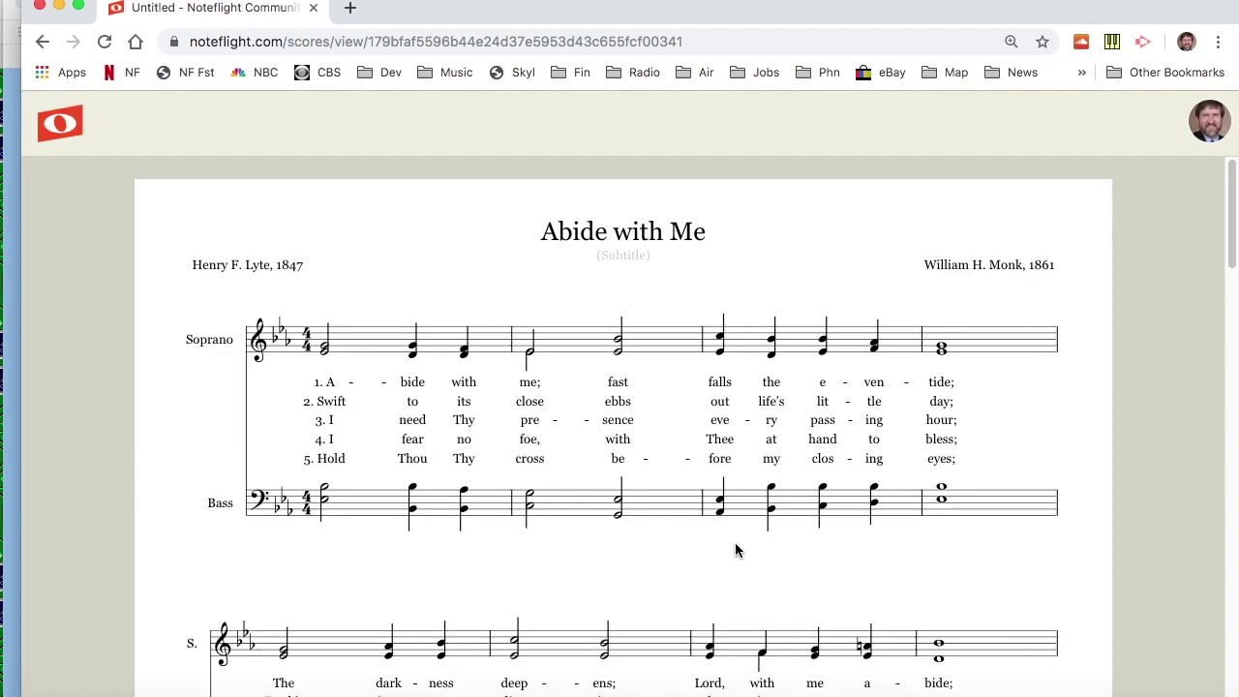
Scroll through the imported score to review the Soprano and Bass systems and five lyric verses
{"action": "scroll", "coordinate": [799, 520], "scroll_direction": "down", "scroll_amount": 3}
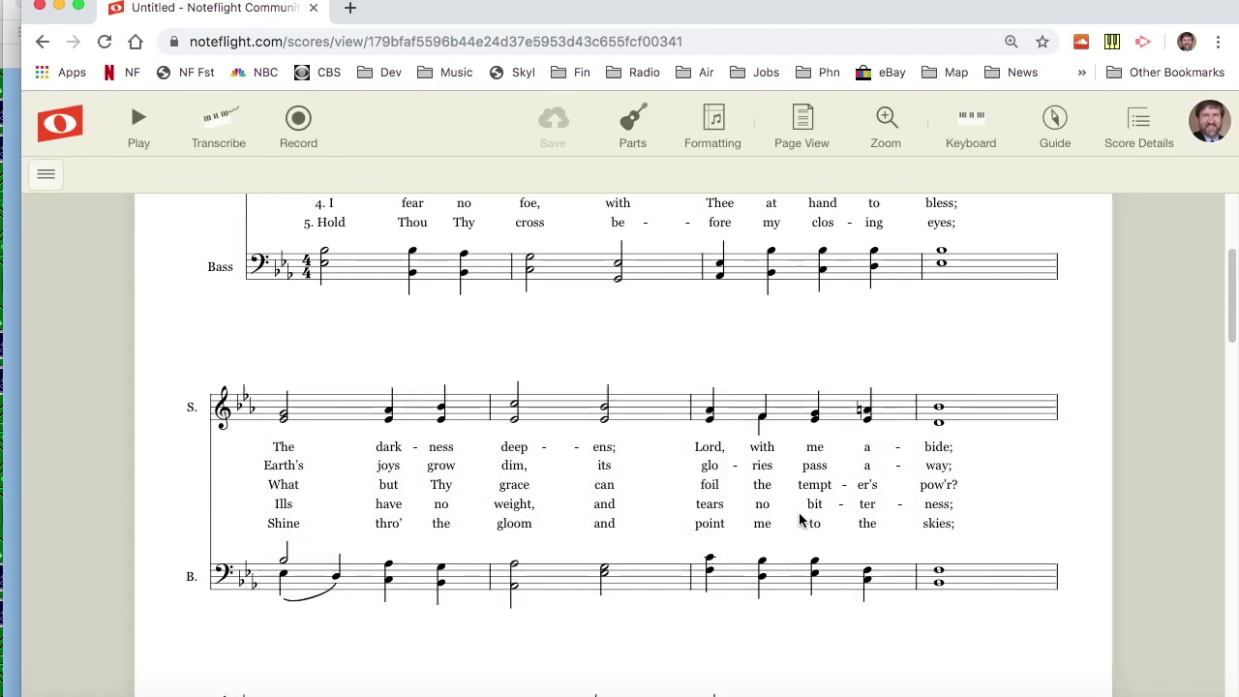
{"action": "scroll", "coordinate": [798, 520], "scroll_direction": "up", "scroll_amount": 1}
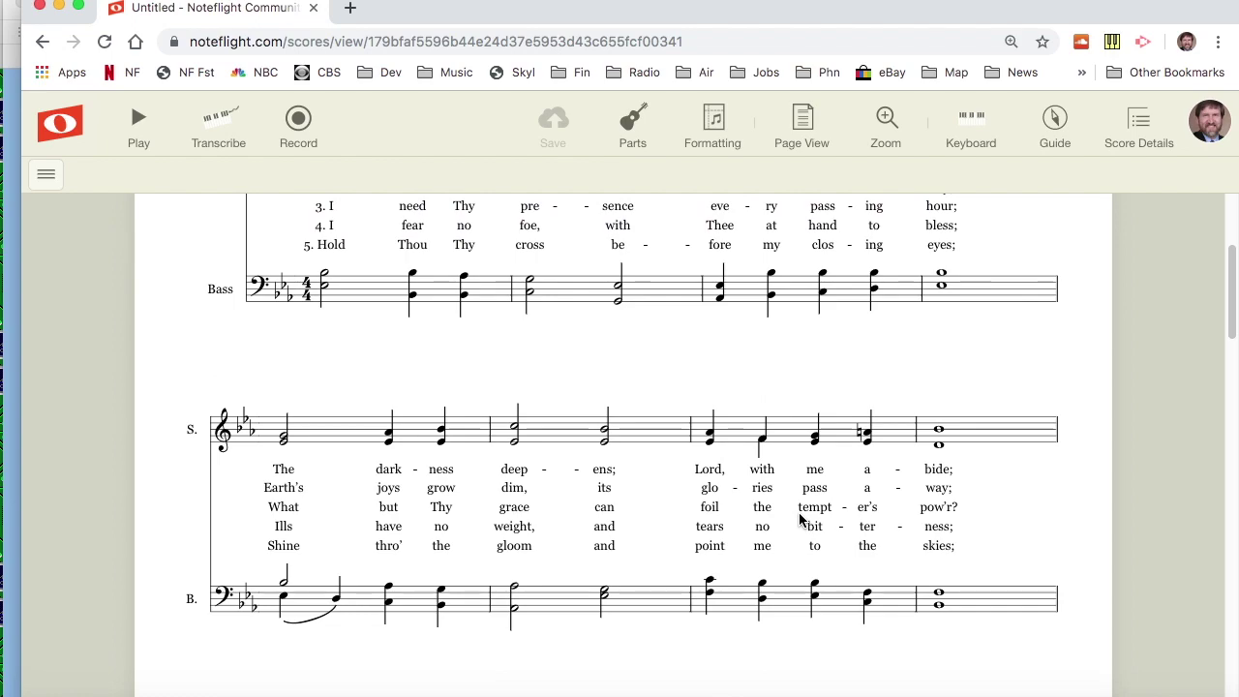
{"action": "scroll", "coordinate": [799, 520], "scroll_direction": "up", "scroll_amount": 2}
{"action": "scroll", "coordinate": [799, 520], "scroll_direction": "up", "scroll_amount": 1}
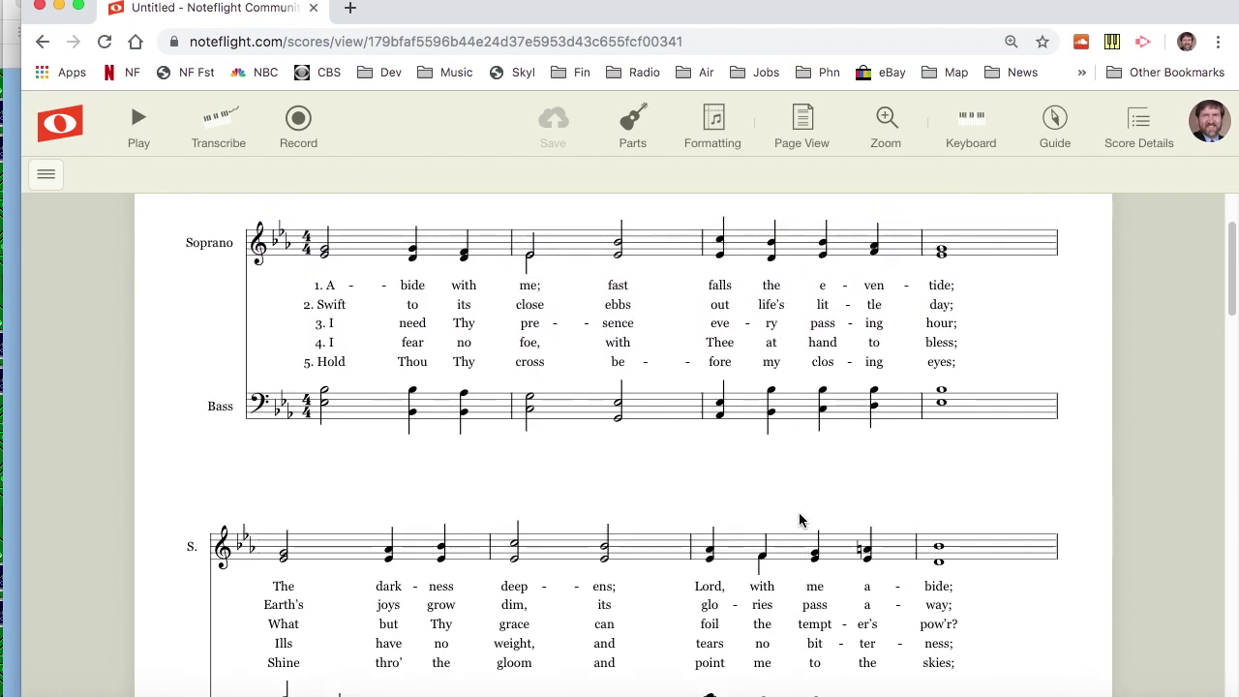
{"action": "scroll", "coordinate": [799, 513], "scroll_direction": "down", "scroll_amount": 1}
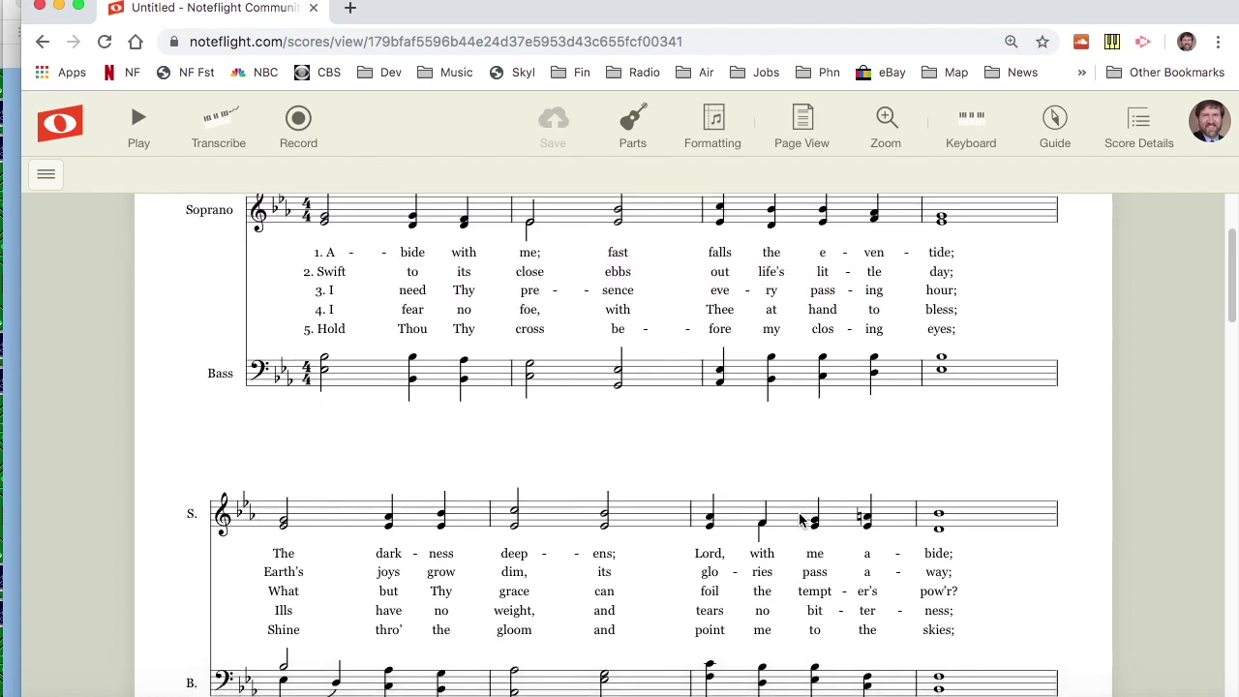
{"action": "scroll", "coordinate": [798, 520], "scroll_direction": "down", "scroll_amount": 3}
{"action": "scroll", "coordinate": [799, 520], "scroll_direction": "down", "scroll_amount": 6}
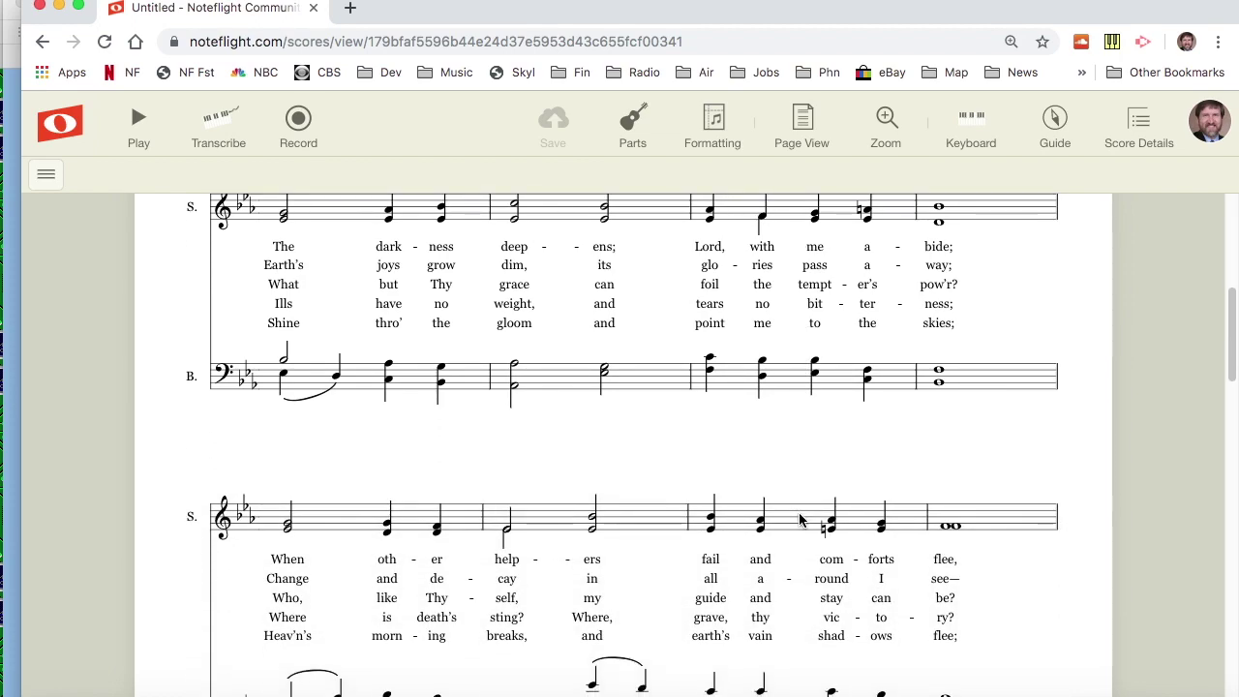
{"action": "scroll", "coordinate": [799, 519], "scroll_direction": "down", "scroll_amount": 3}
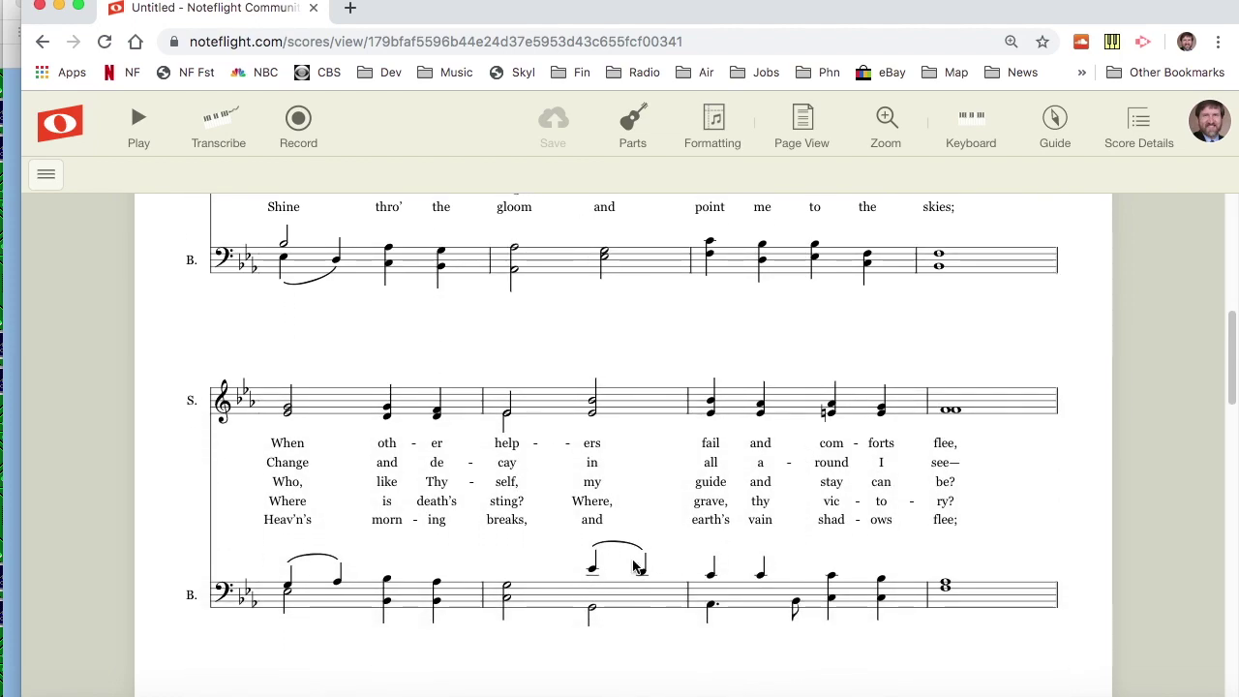
{"action": "scroll", "coordinate": [623, 591], "scroll_direction": "up", "scroll_amount": 2}
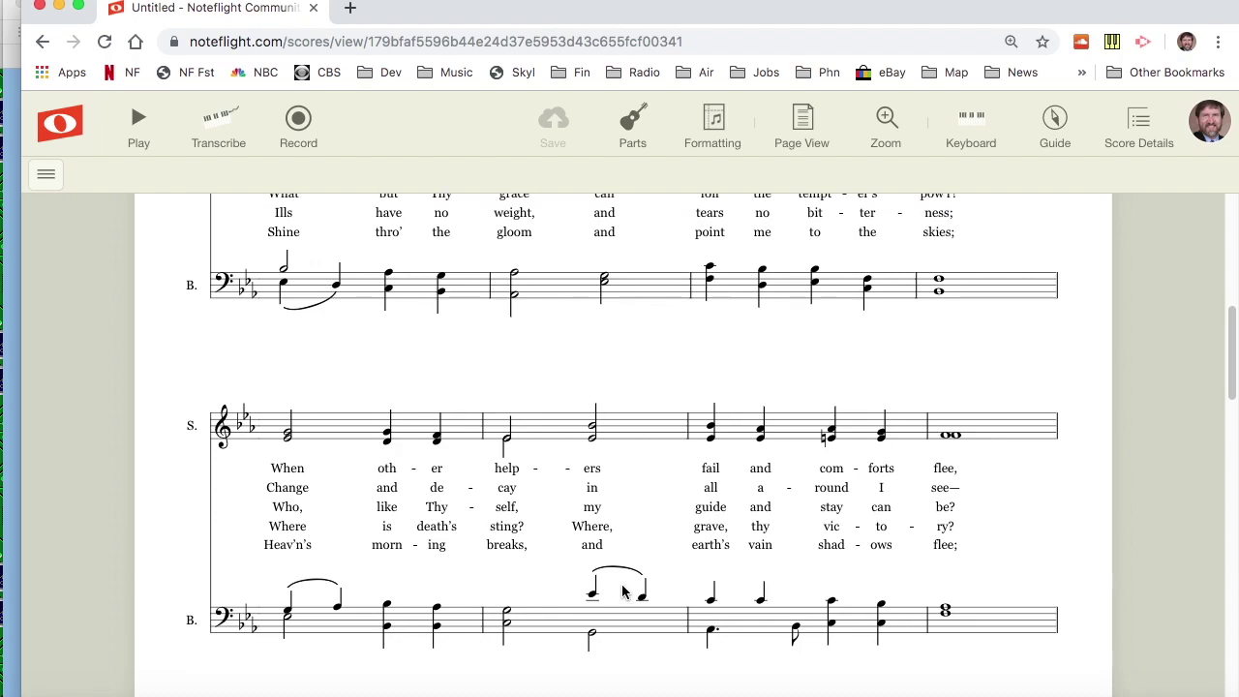
{"action": "scroll", "coordinate": [623, 592], "scroll_direction": "up", "scroll_amount": 3}
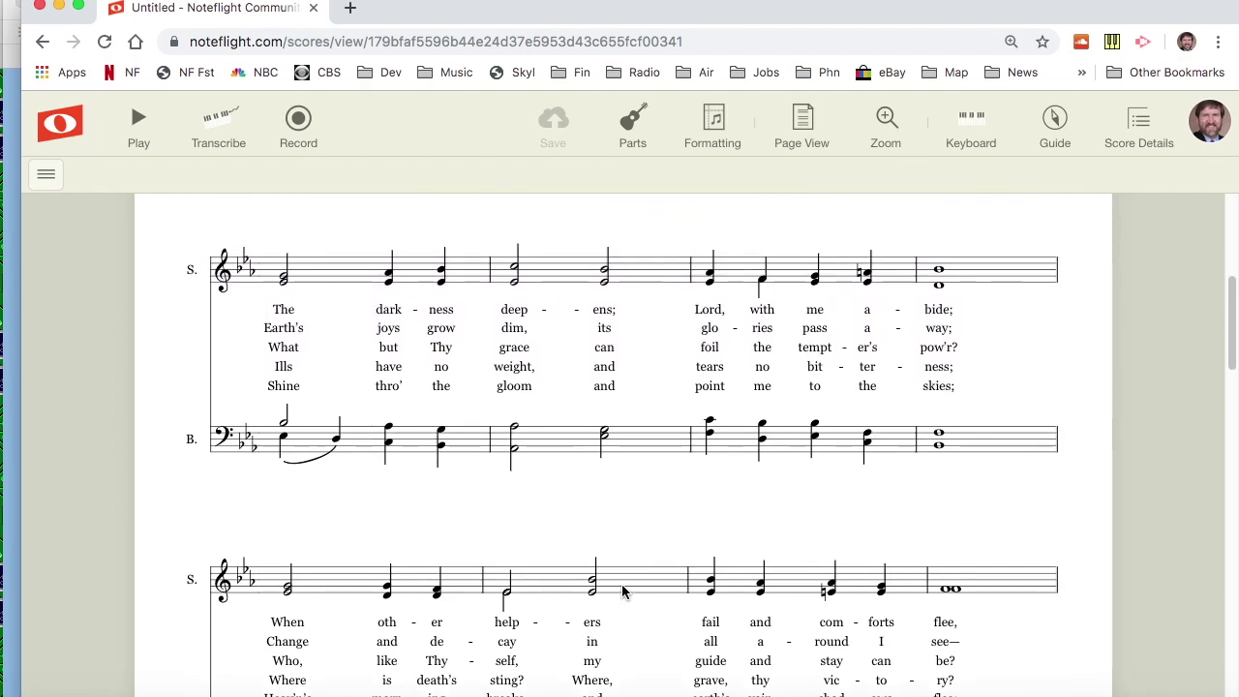
{"action": "scroll", "coordinate": [622, 591], "scroll_direction": "up", "scroll_amount": 1}
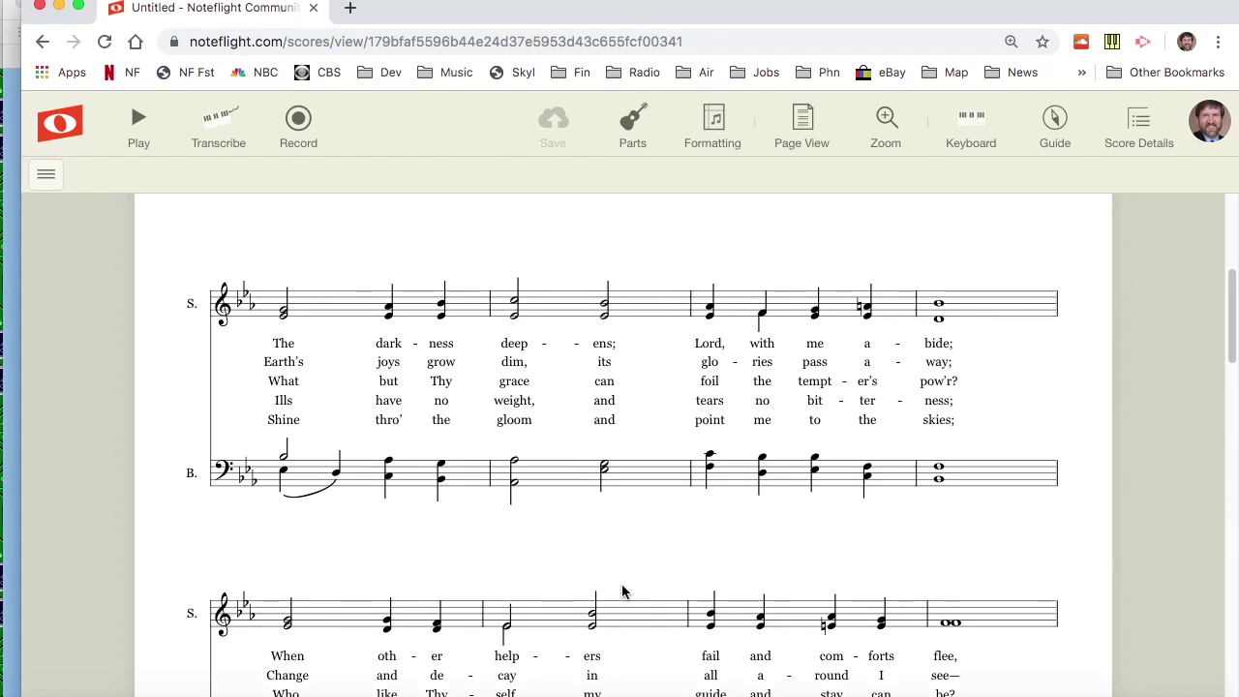
{"action": "left_click", "coordinate": [46, 175]}
Transpose the score down a Minor 2nd (interval 2), keeping Change key signatures on
{"action": "mouse_move", "coordinate": [66, 346]}
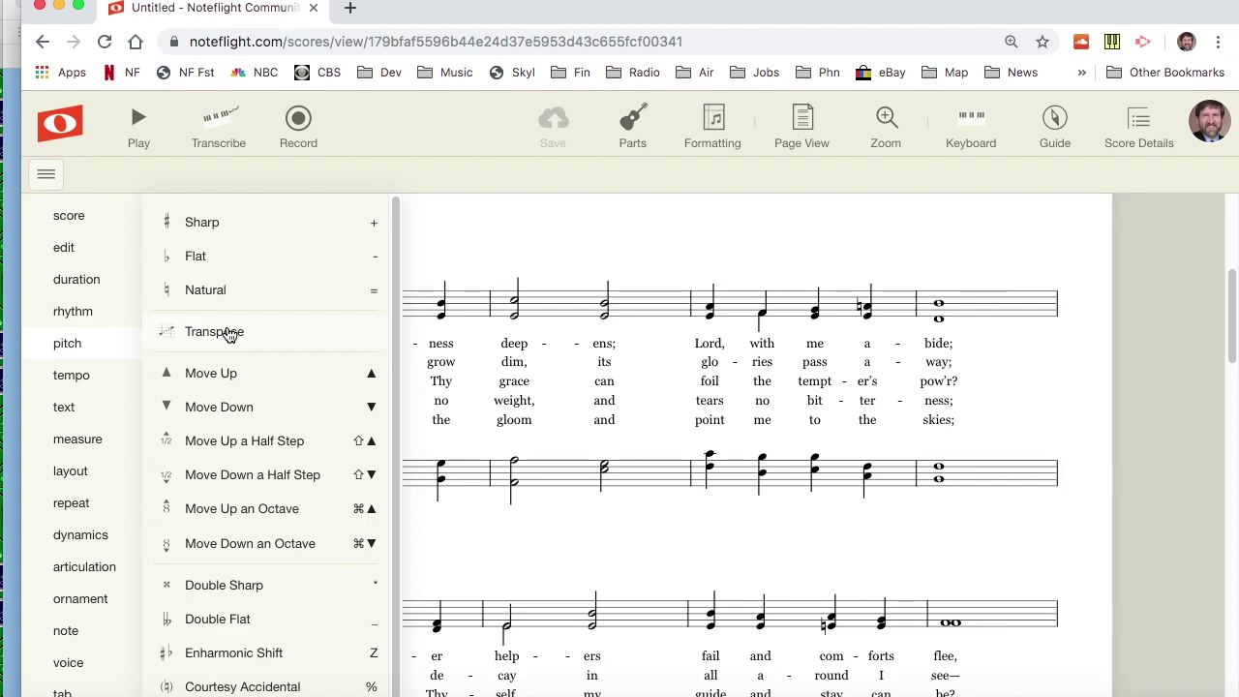
{"action": "left_click", "coordinate": [228, 334]}
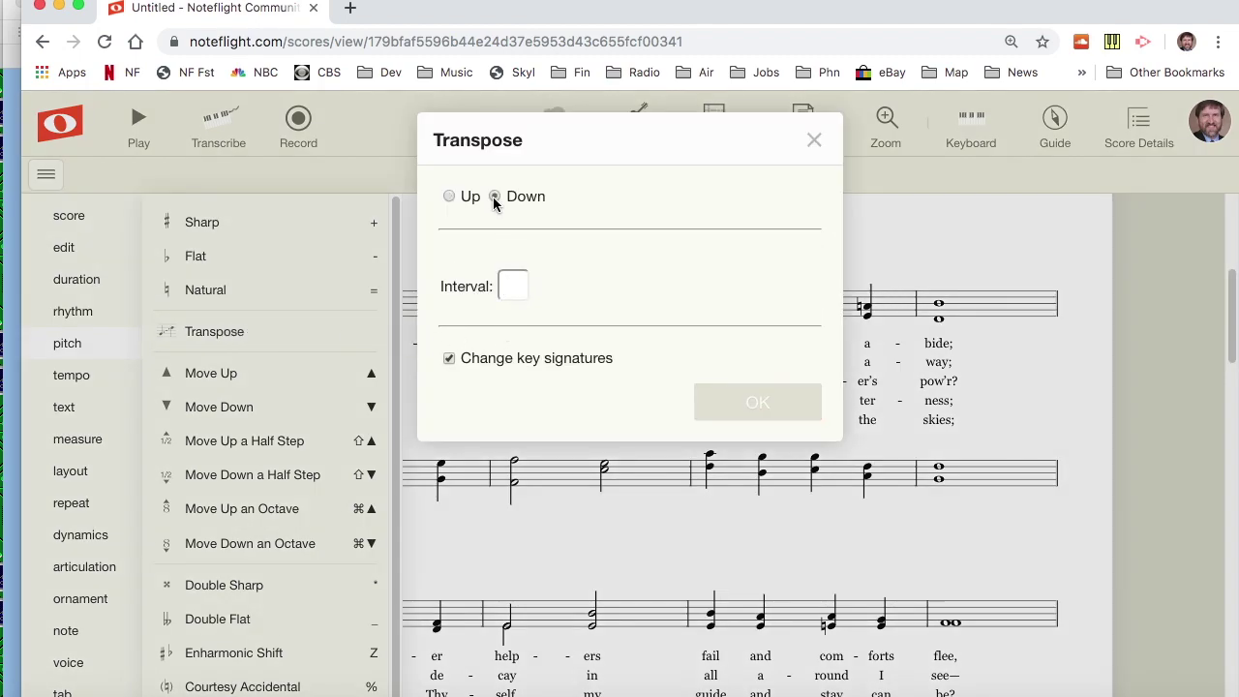
{"action": "left_click", "coordinate": [511, 280]}
{"action": "type", "text": "2"}
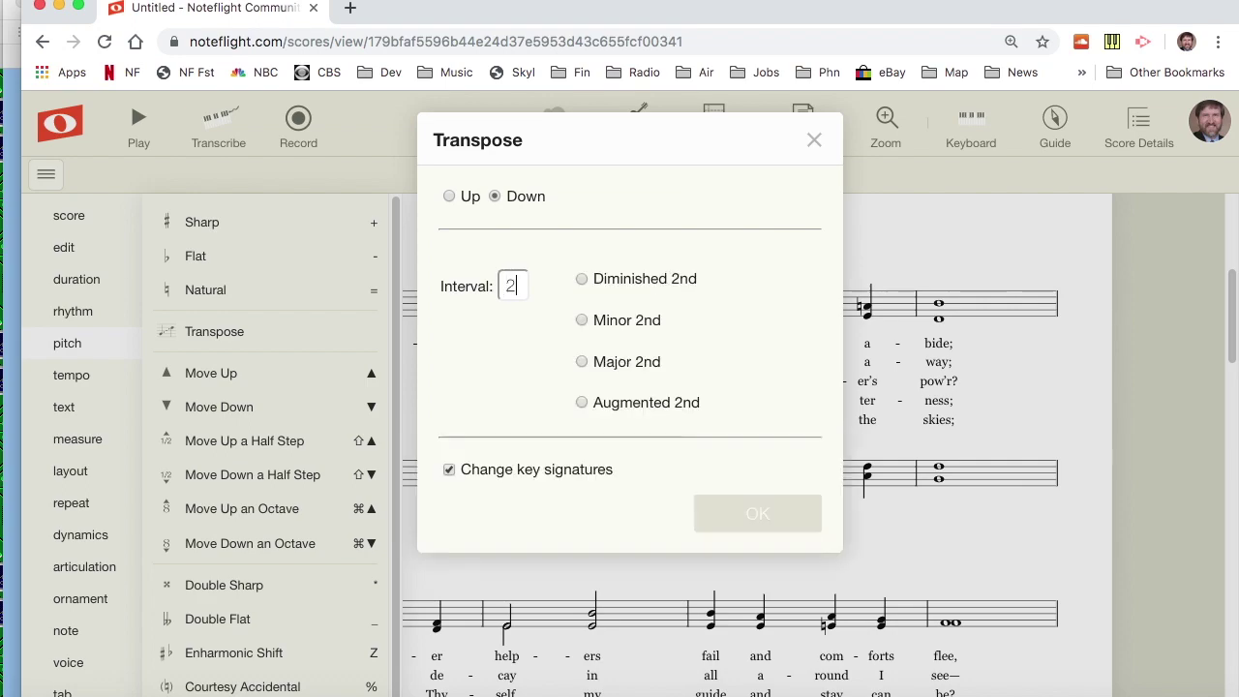
{"action": "left_click", "coordinate": [581, 320]}
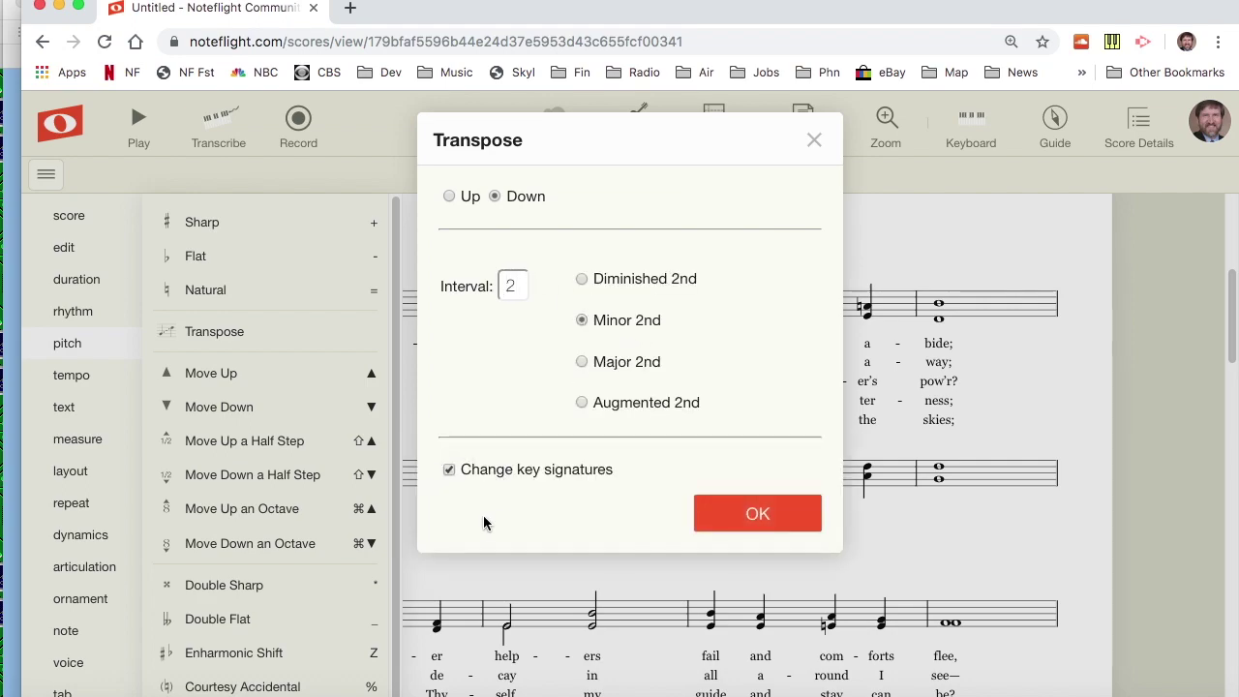
{"action": "left_click", "coordinate": [758, 515]}
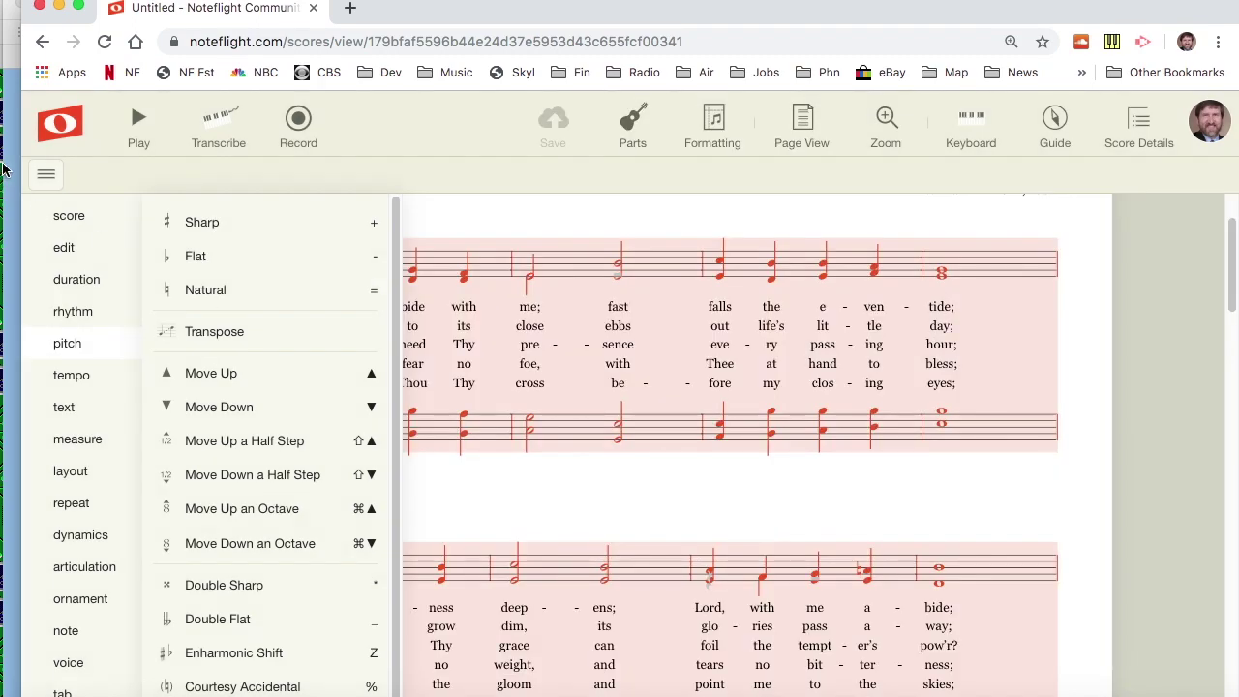
Select the entire Bass staff starting from the first system
{"action": "left_click", "coordinate": [48, 177]}
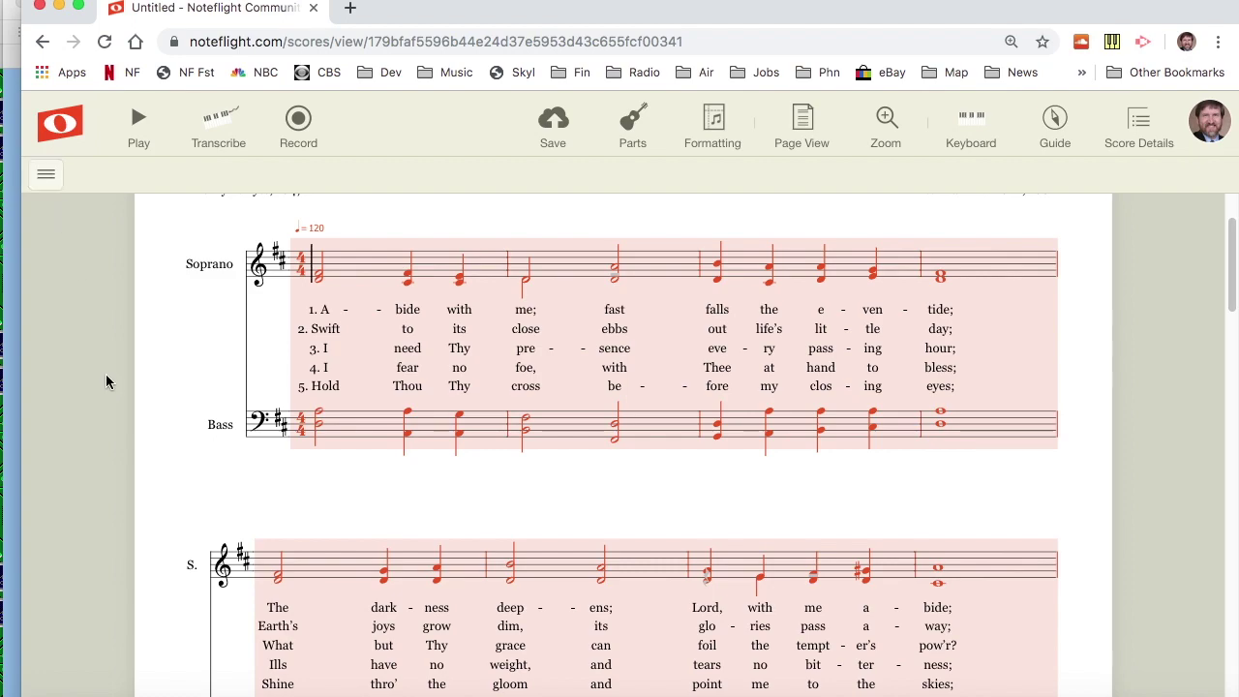
{"action": "scroll", "coordinate": [175, 416], "scroll_direction": "up", "scroll_amount": 1}
{"action": "scroll", "coordinate": [175, 416], "scroll_direction": "up", "scroll_amount": 1}
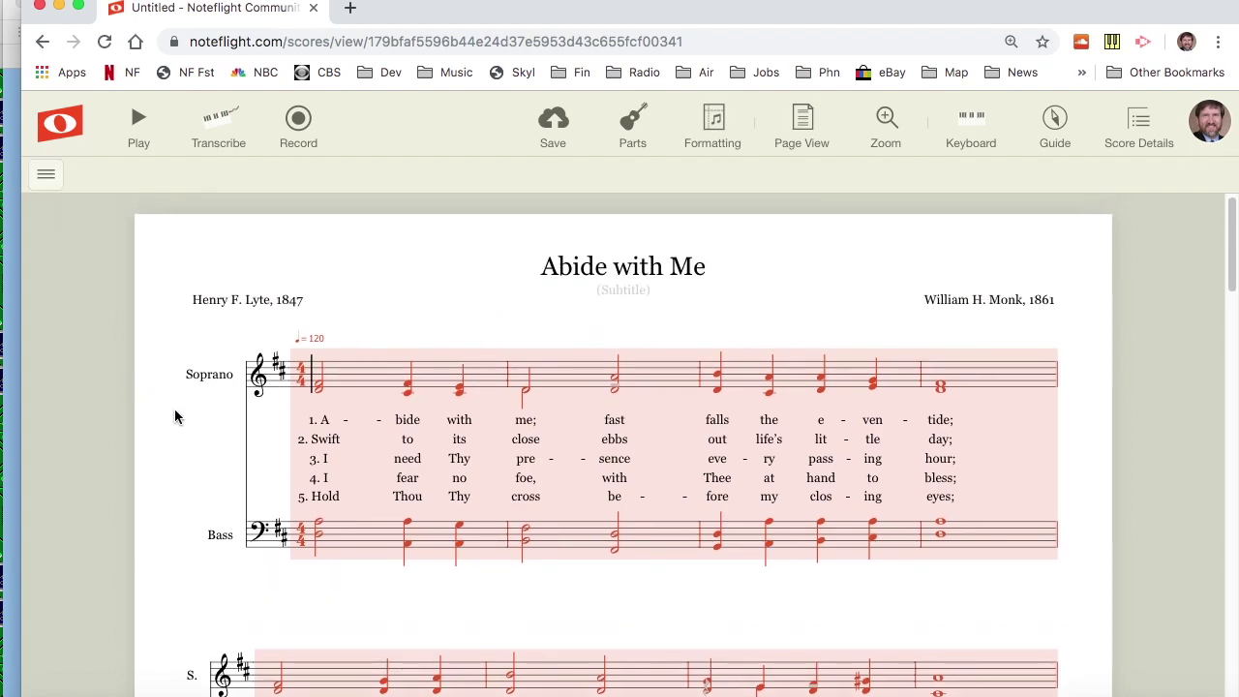
{"action": "mouse_move", "coordinate": [356, 307]}
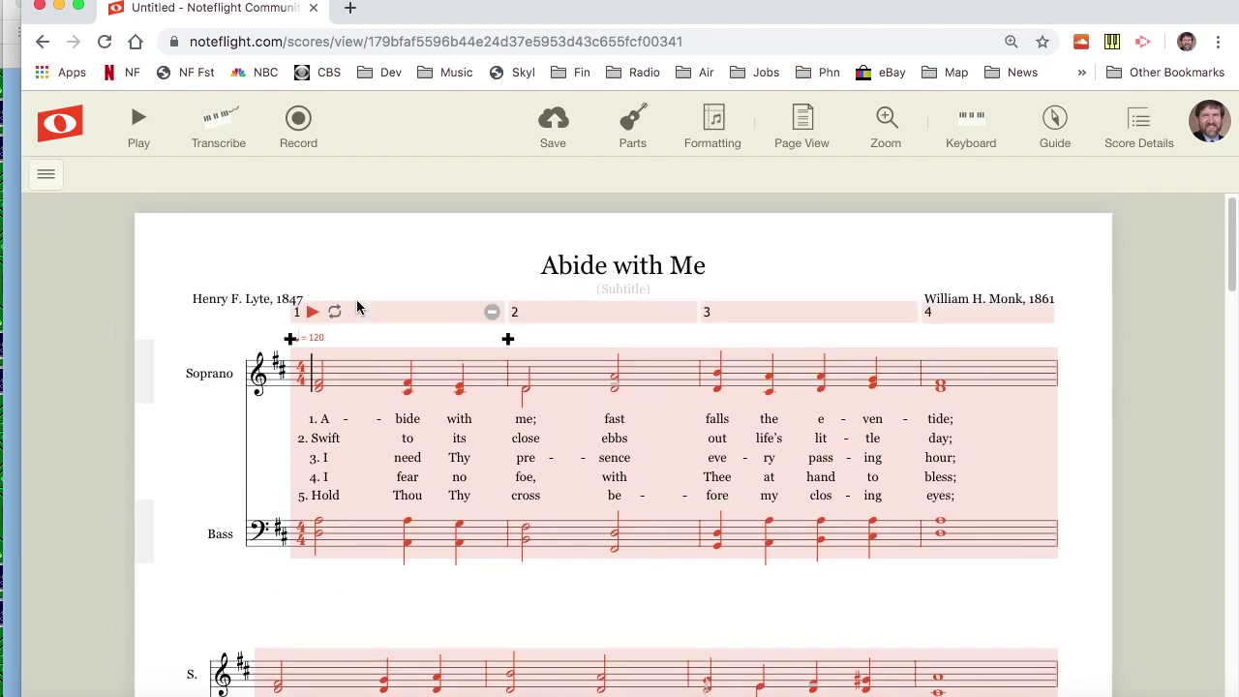
{"action": "left_click", "coordinate": [359, 271]}
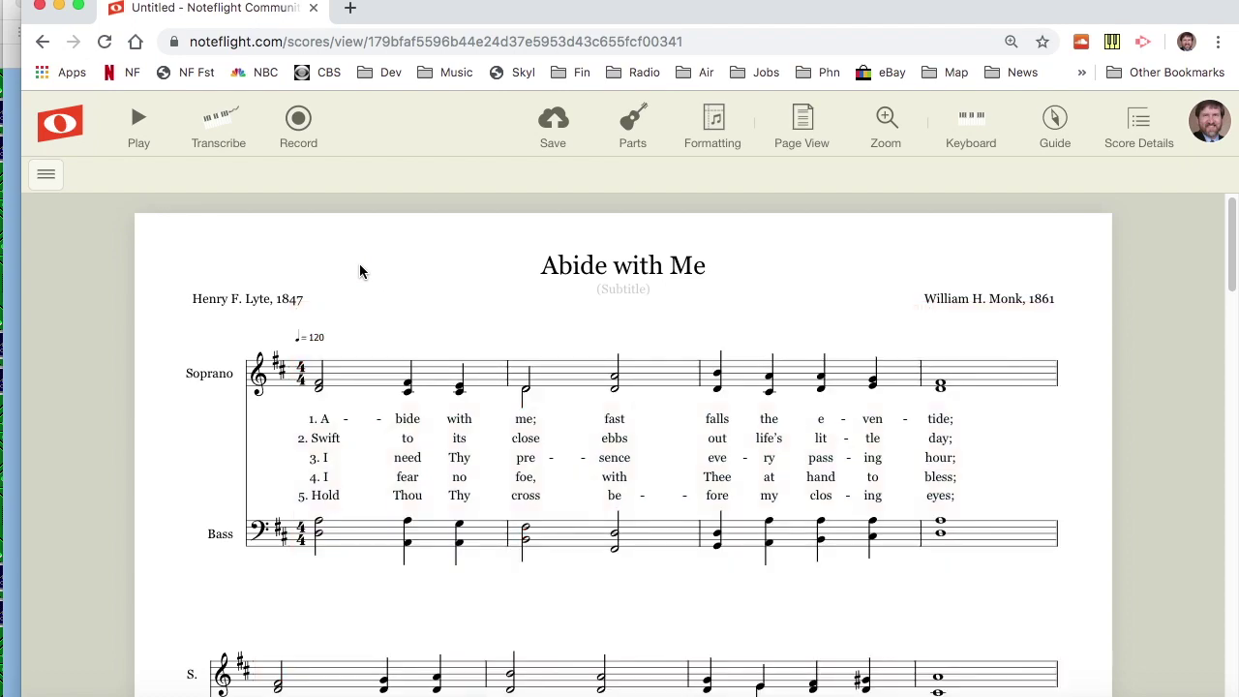
{"action": "left_click", "coordinate": [352, 531]}
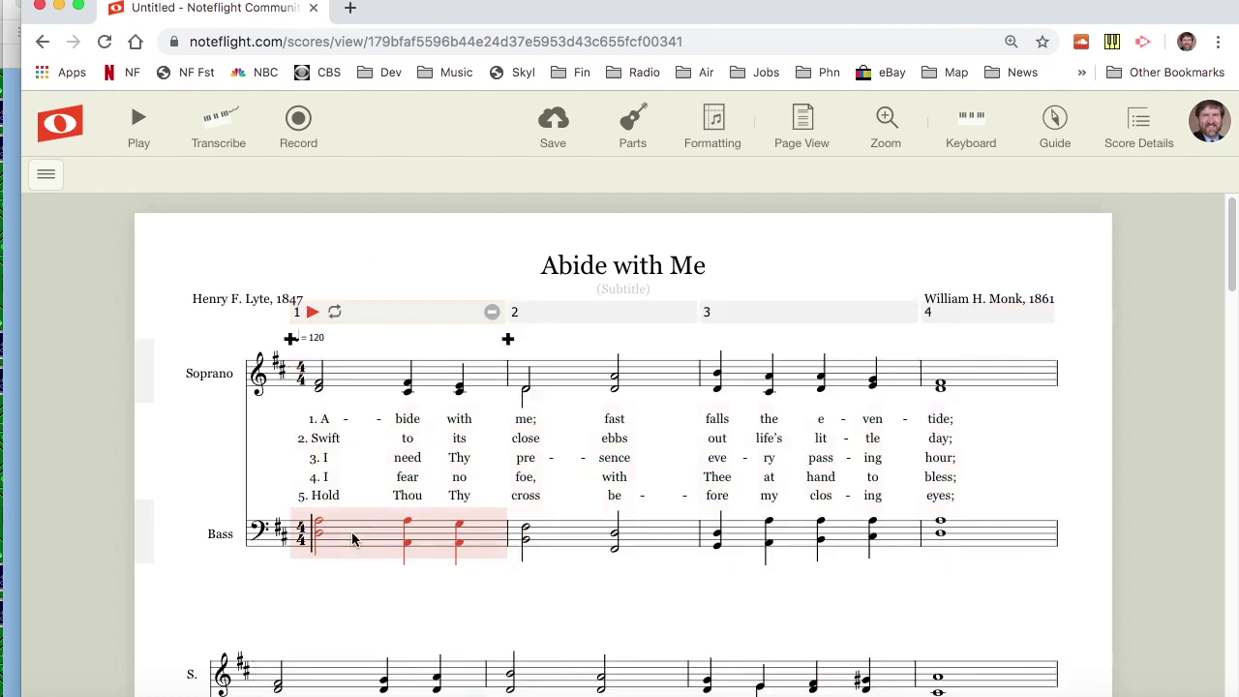
{"action": "left_click", "coordinate": [142, 532]}
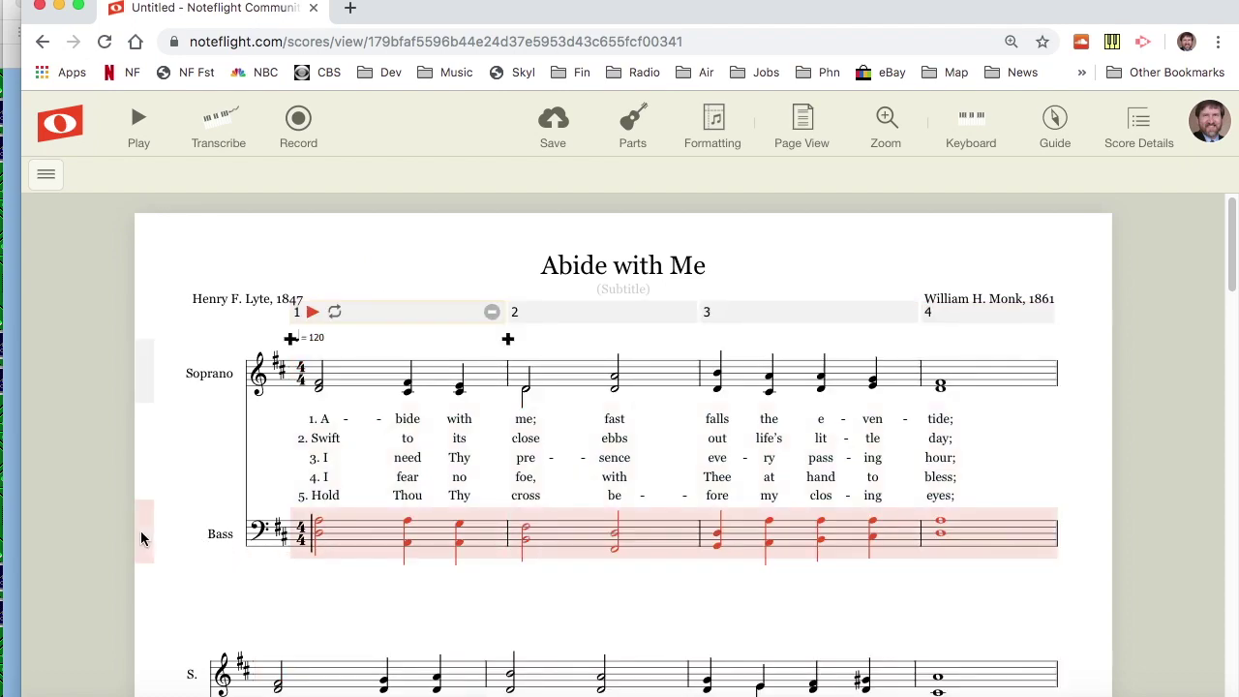
Change the selected Bass staff to an Alto Clef
{"action": "left_click", "coordinate": [44, 177]}
{"action": "mouse_move", "coordinate": [81, 447]}
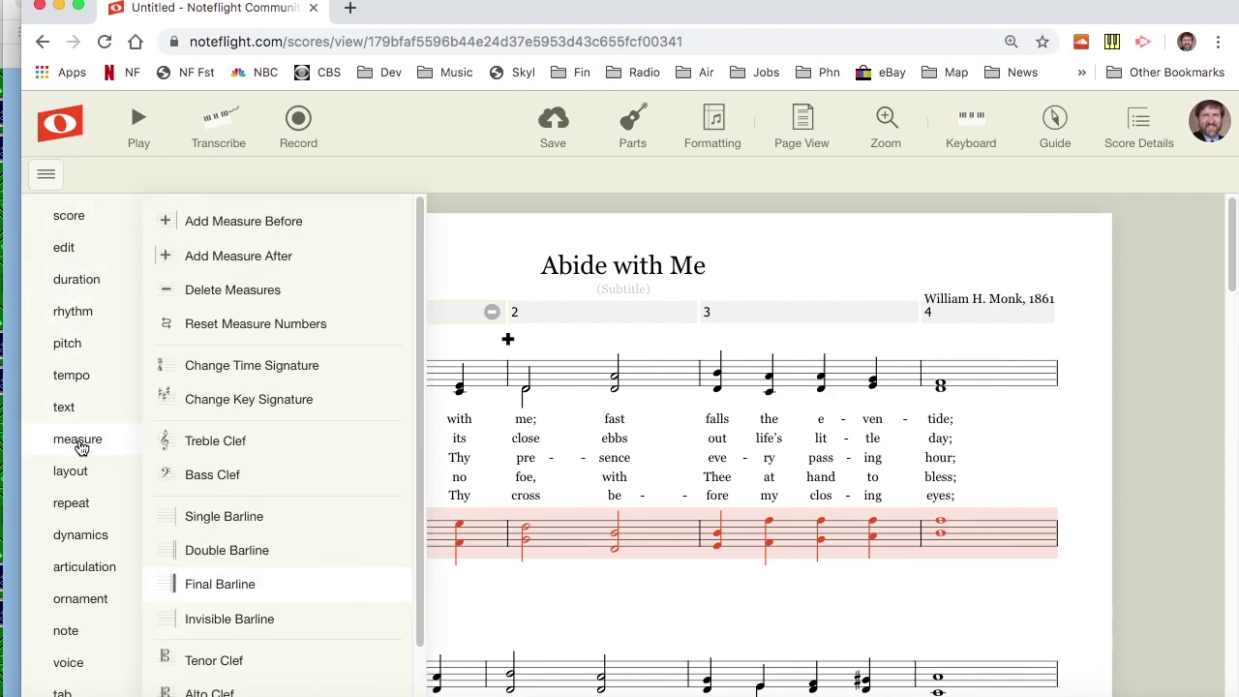
{"action": "left_click", "coordinate": [209, 691]}
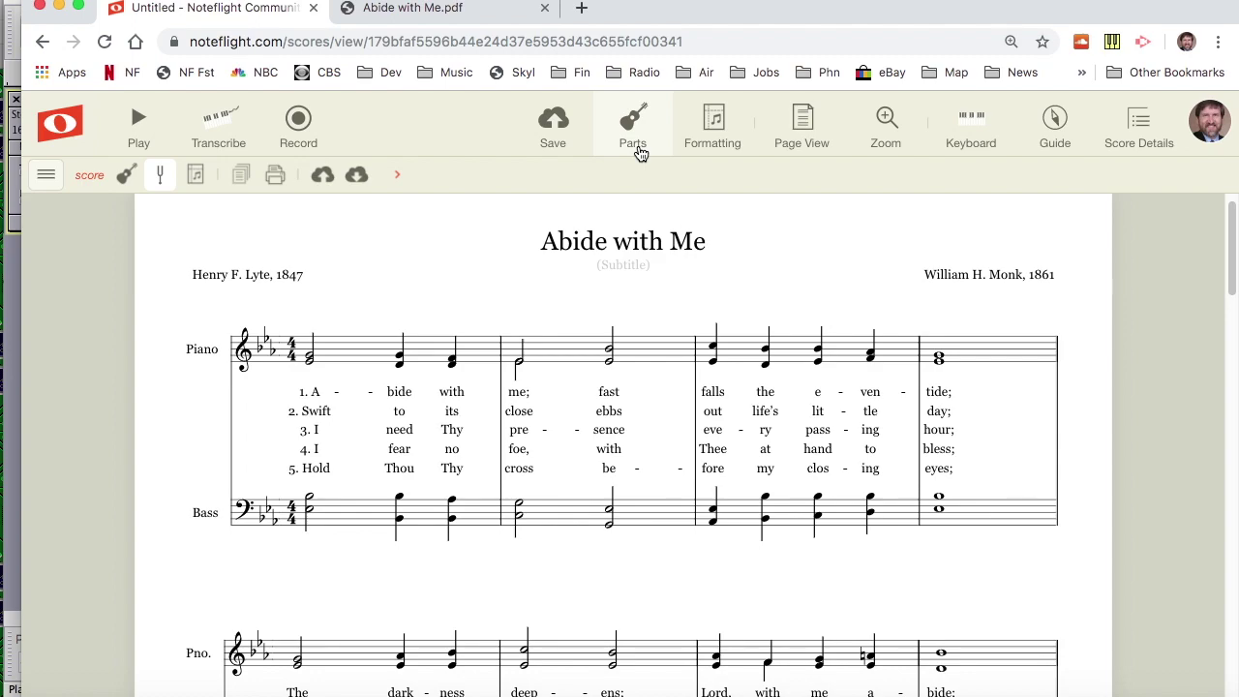
{"action": "left_click", "coordinate": [634, 145]}
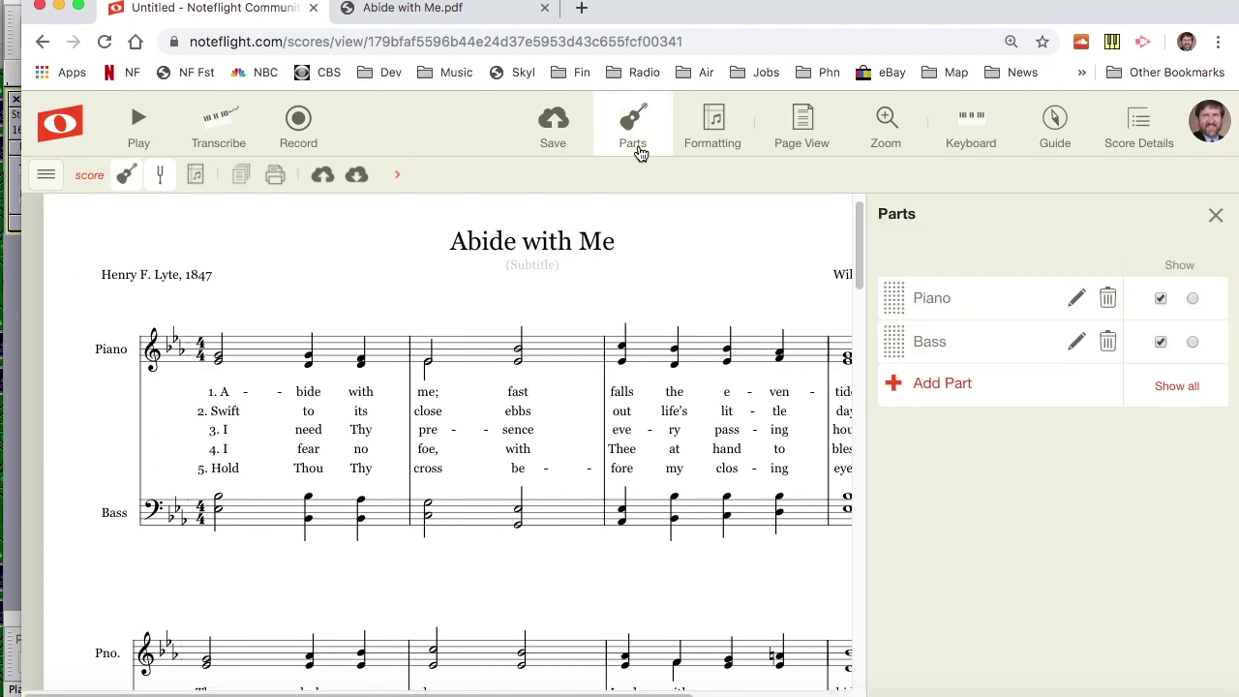
Open the Edit Part dialog for the Piano part from the Parts panel
{"action": "left_click", "coordinate": [637, 147]}
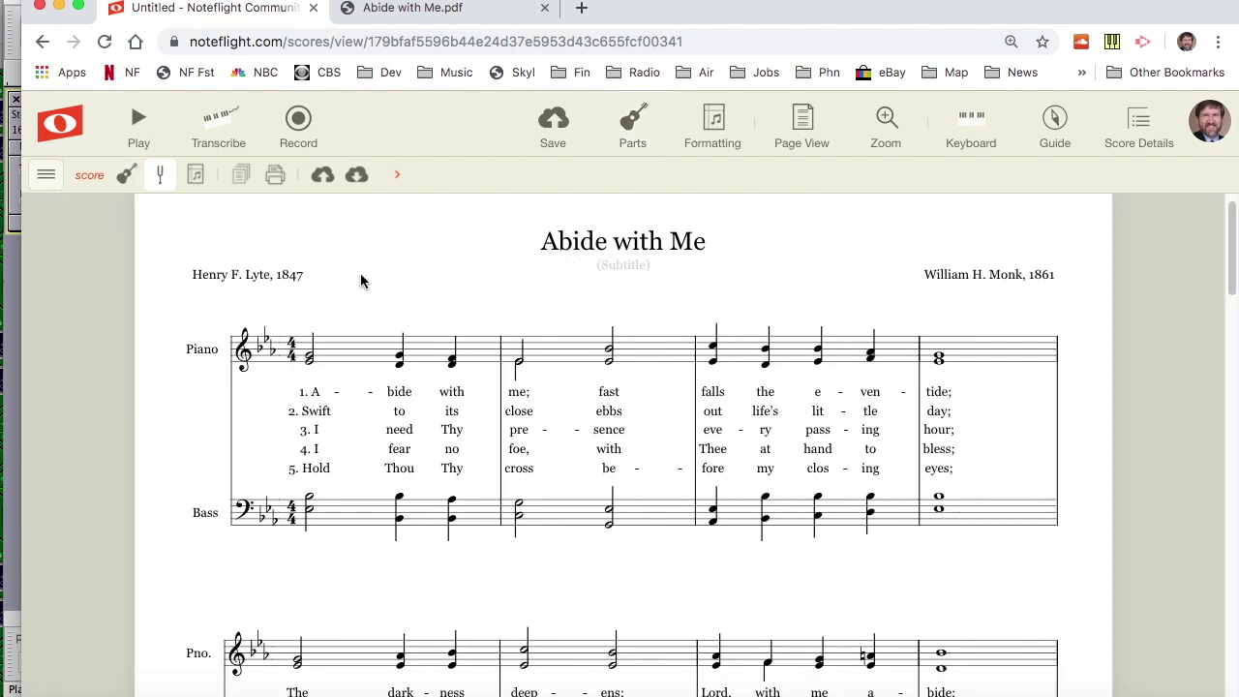
{"action": "left_click", "coordinate": [635, 145]}
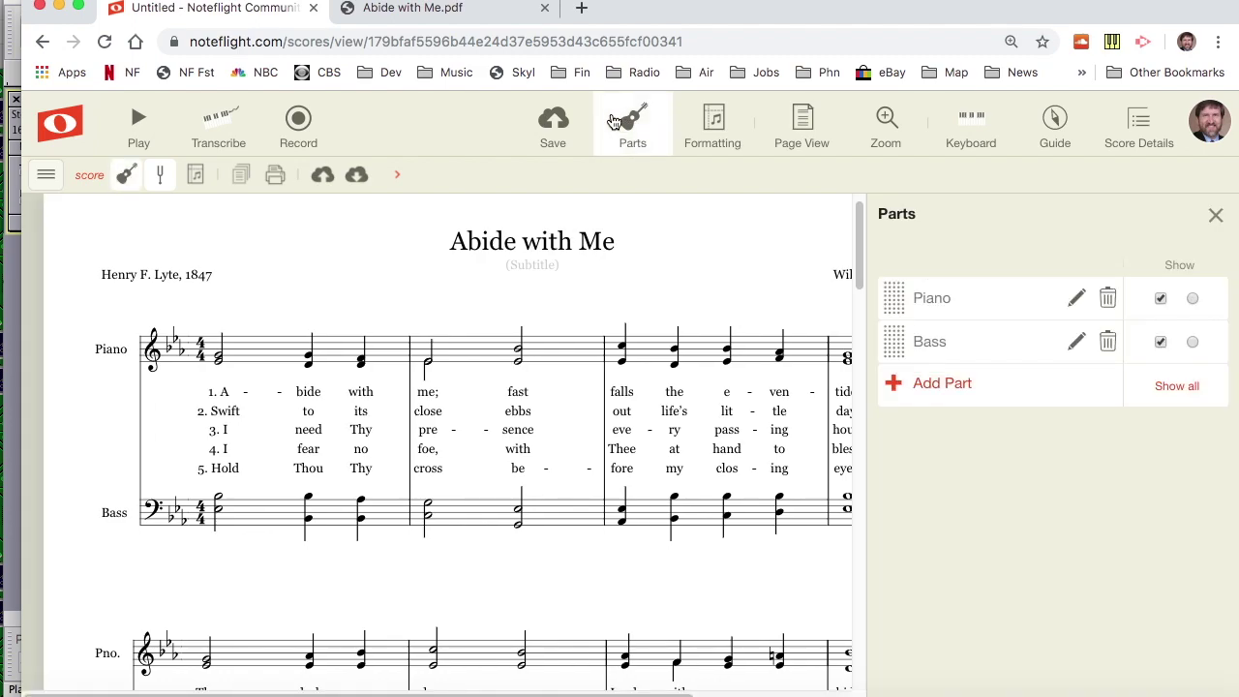
{"action": "left_click", "coordinate": [1077, 300]}
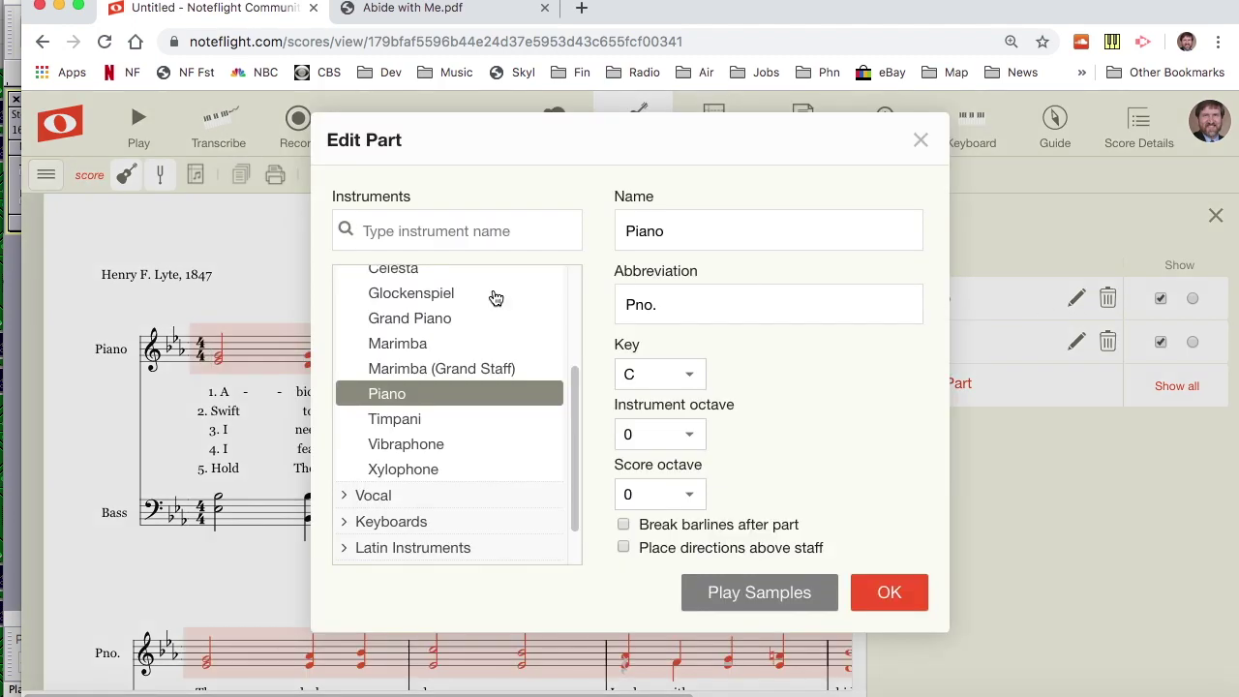
Change the Piano part's instrument to Brass > Trumpet
{"action": "scroll", "coordinate": [395, 375], "scroll_direction": "up", "scroll_amount": 5}
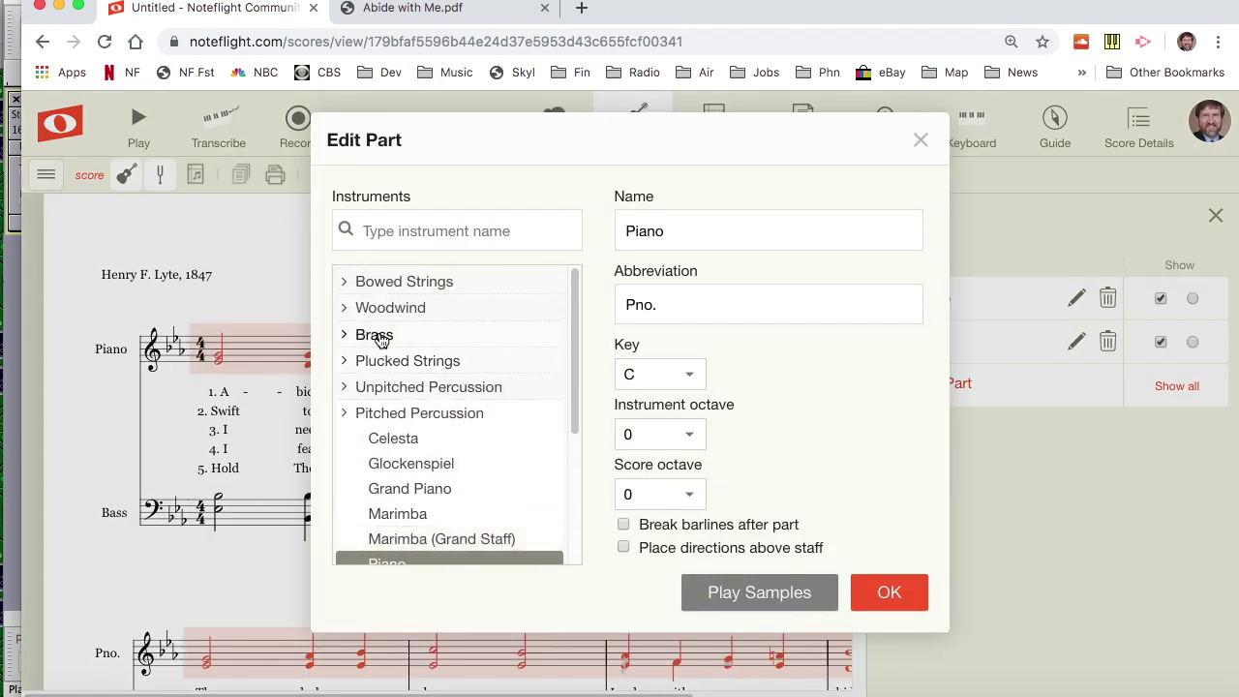
{"action": "left_click", "coordinate": [374, 335]}
{"action": "left_click", "coordinate": [397, 411]}
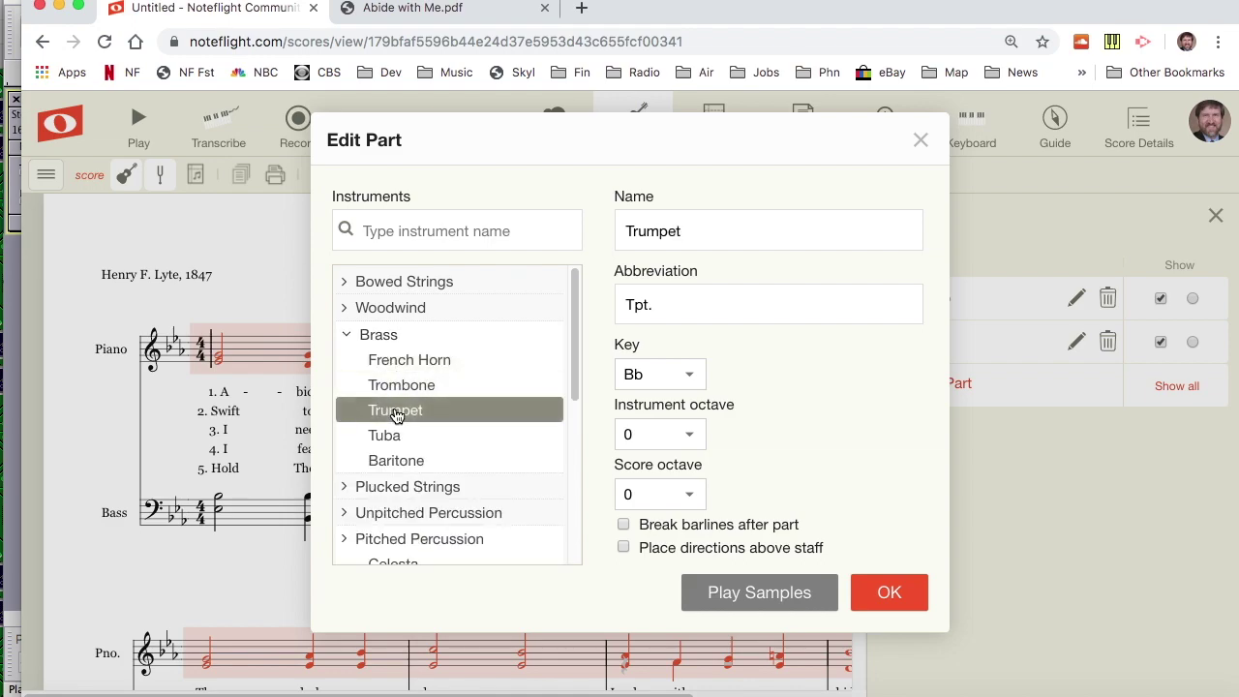
{"action": "left_click", "coordinate": [882, 594]}
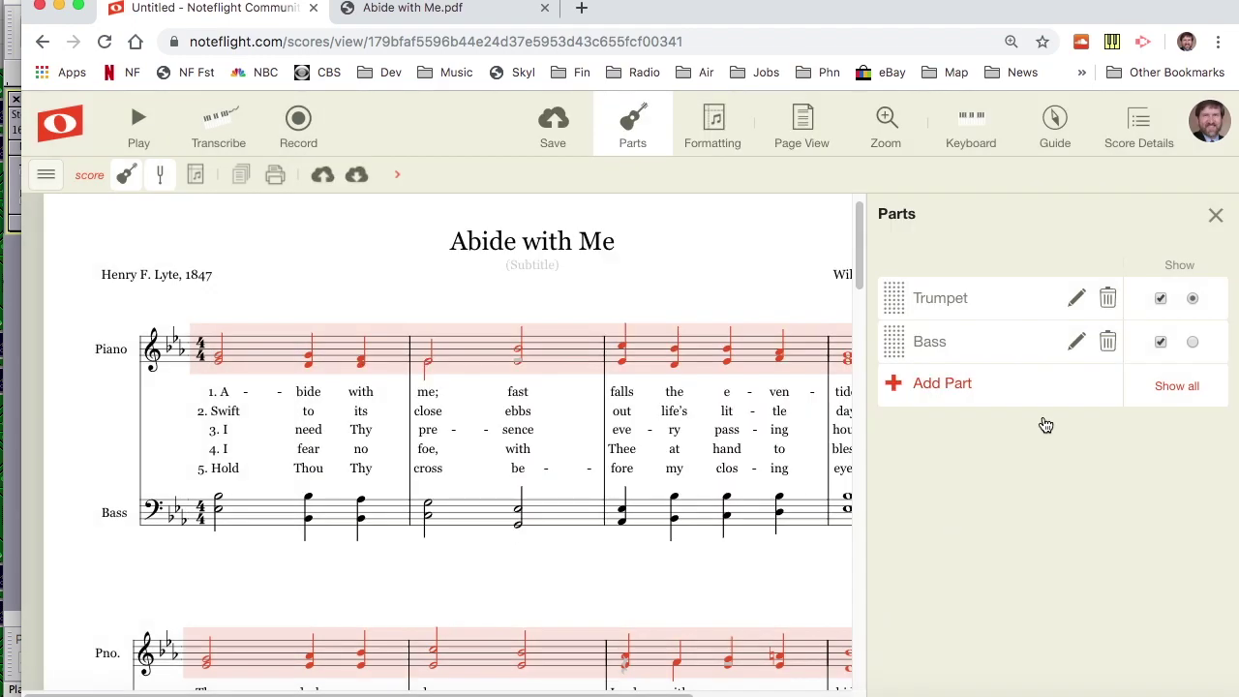
Change the Bass part to Trumpet as well and close the Parts panel
{"action": "left_click", "coordinate": [1076, 342]}
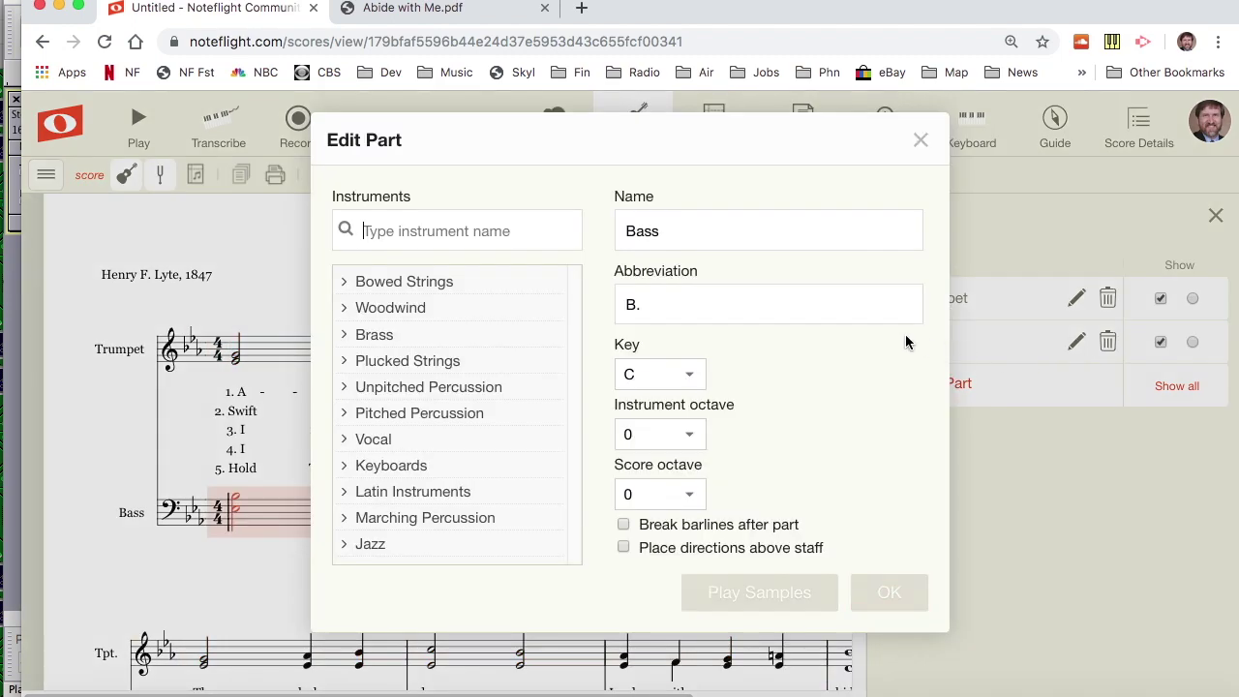
{"action": "left_click", "coordinate": [382, 337]}
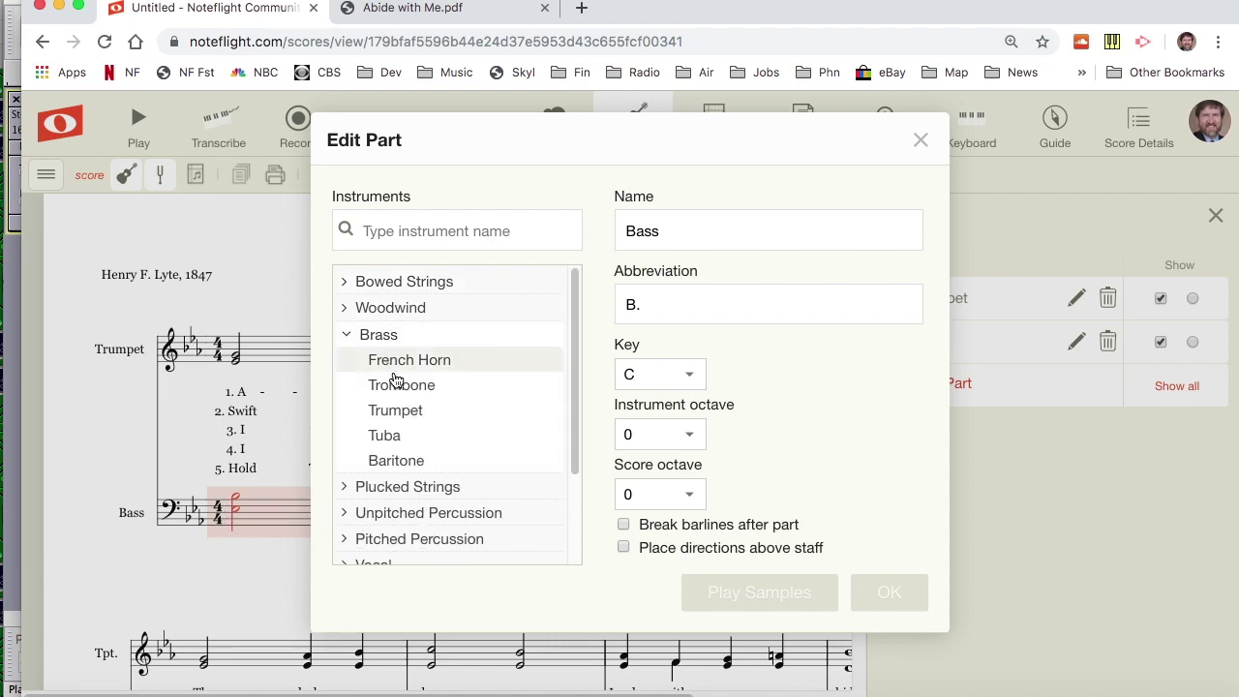
{"action": "left_click", "coordinate": [397, 412]}
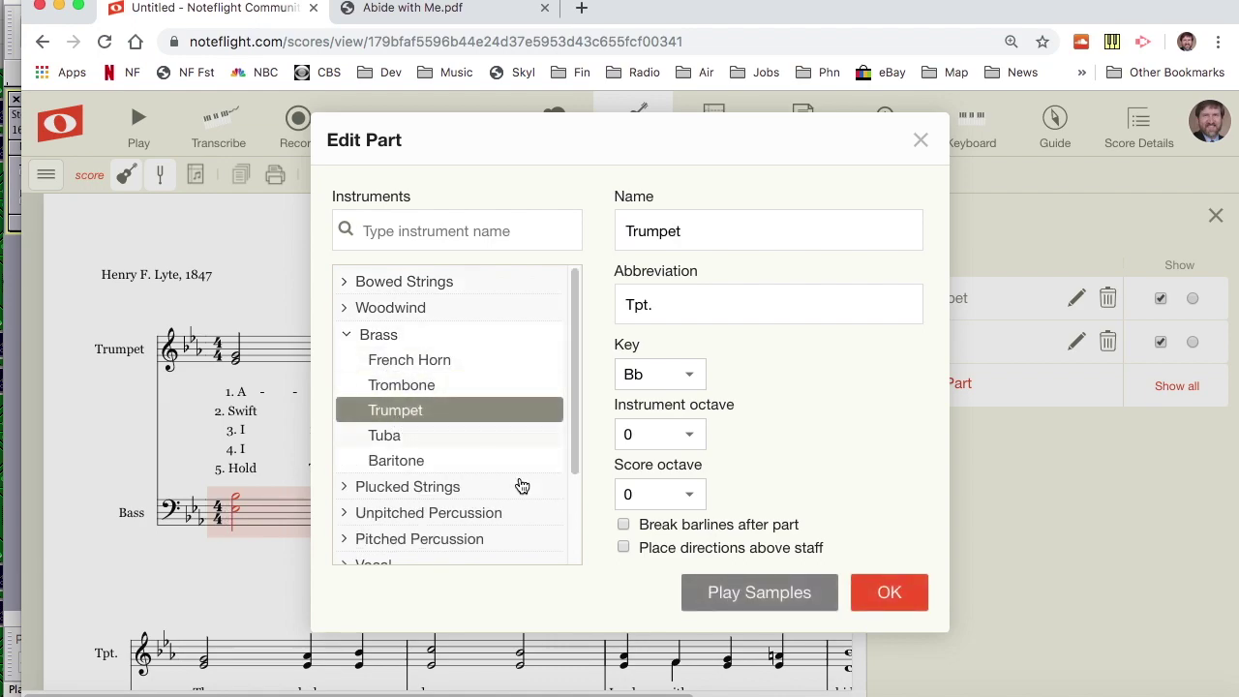
{"action": "left_click", "coordinate": [891, 592]}
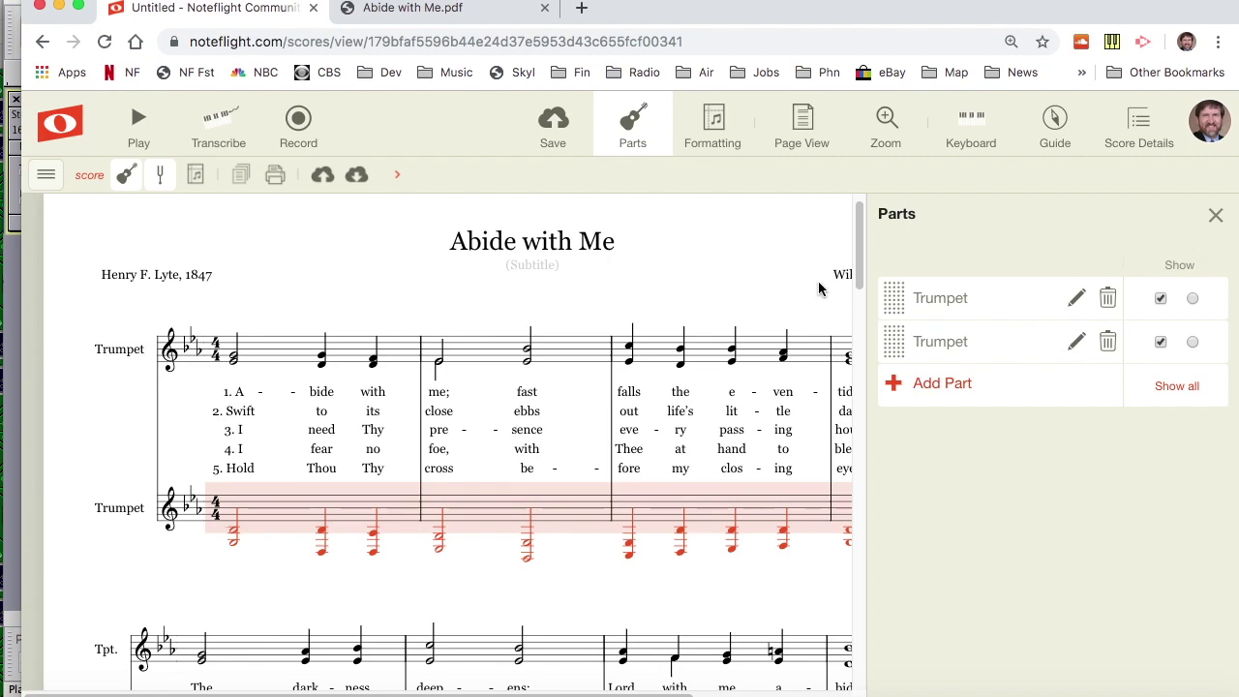
{"action": "left_click", "coordinate": [1216, 215]}
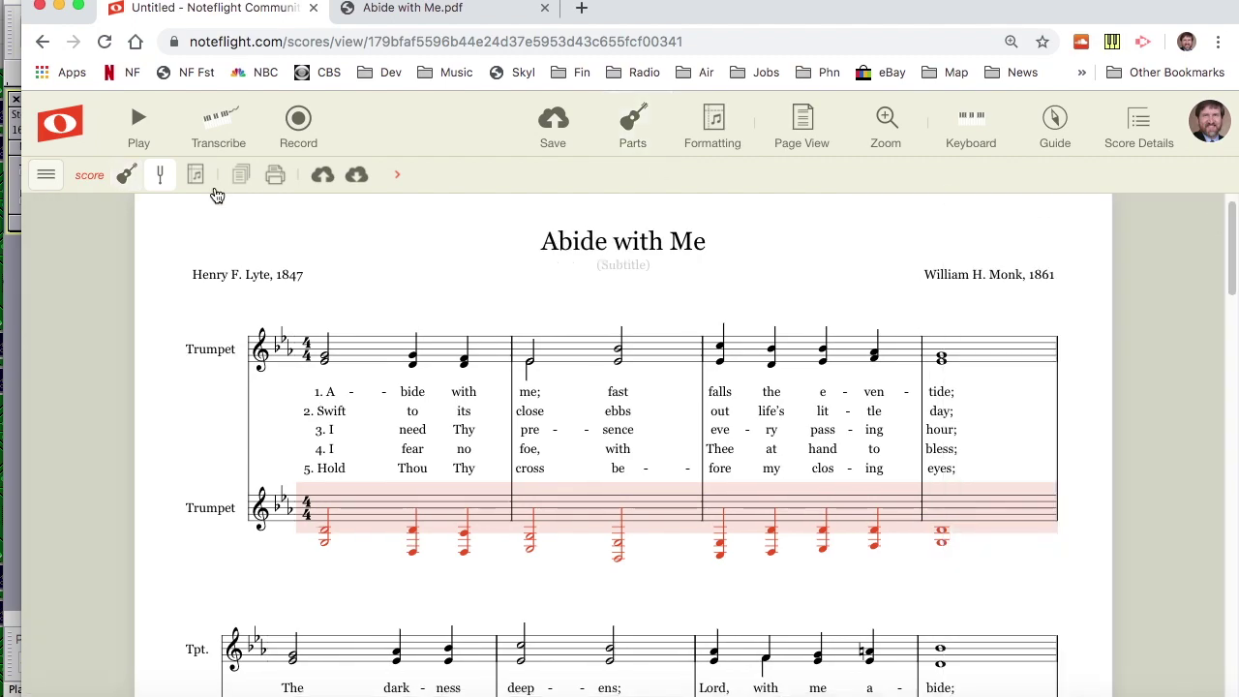
Turn off Show in Concert Pitch so the trumpets display their written key
{"action": "left_click", "coordinate": [46, 174]}
{"action": "mouse_move", "coordinate": [60, 218]}
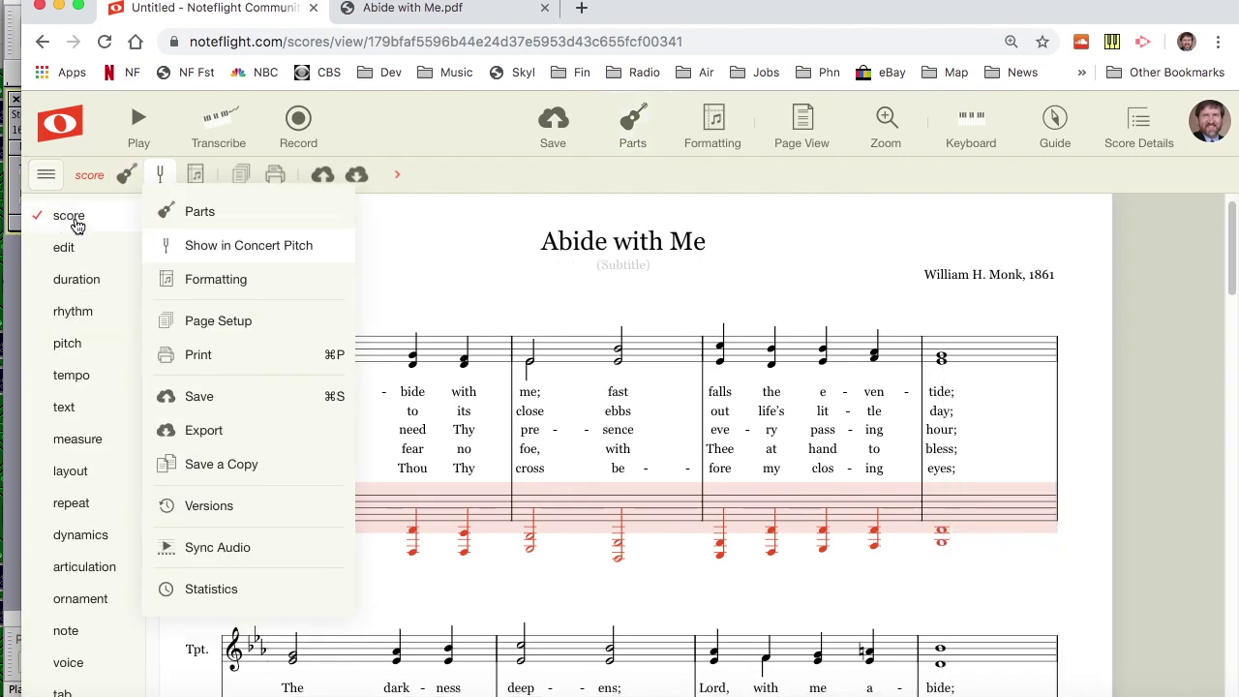
{"action": "left_click", "coordinate": [208, 247]}
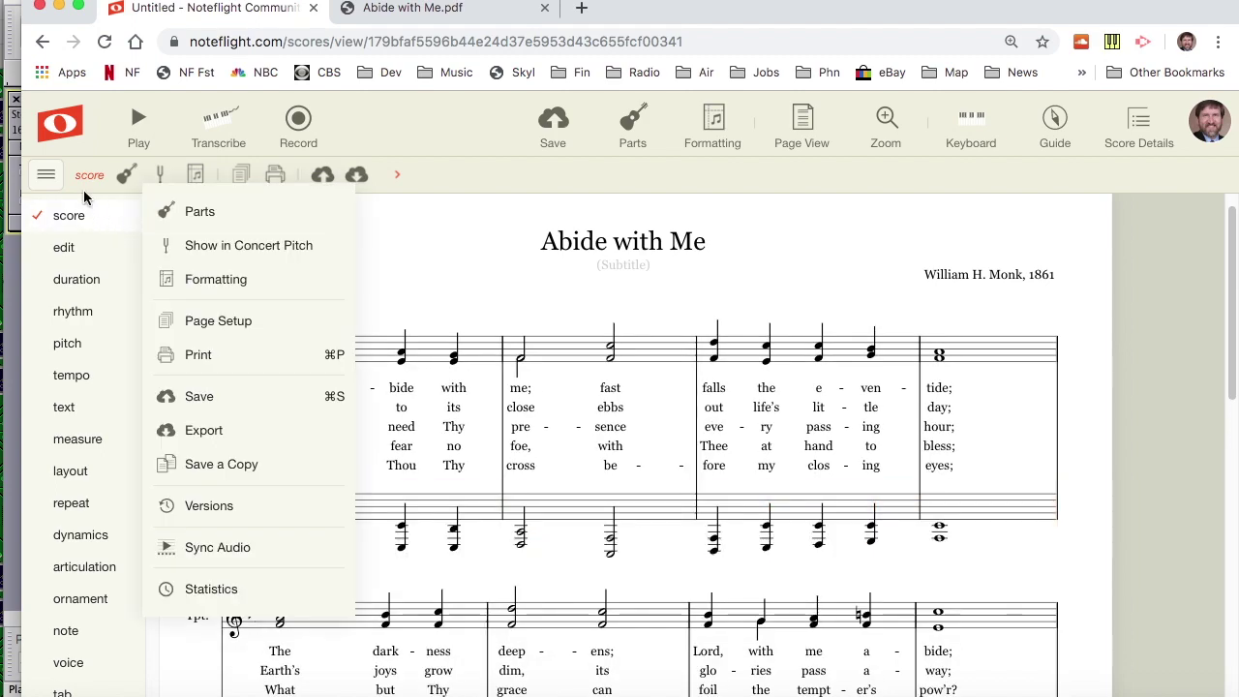
{"action": "left_click", "coordinate": [45, 174]}
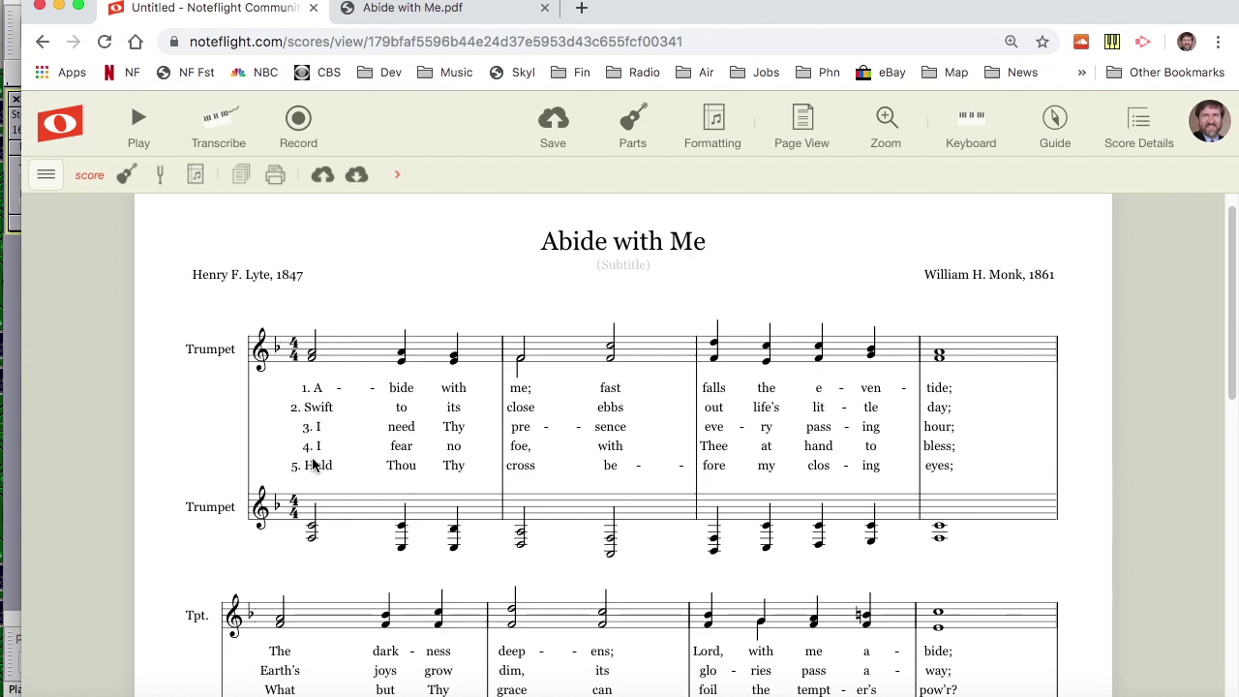
Raise the second Trumpet staff's notes one octave, then clear the selection
{"action": "left_click", "coordinate": [344, 513]}
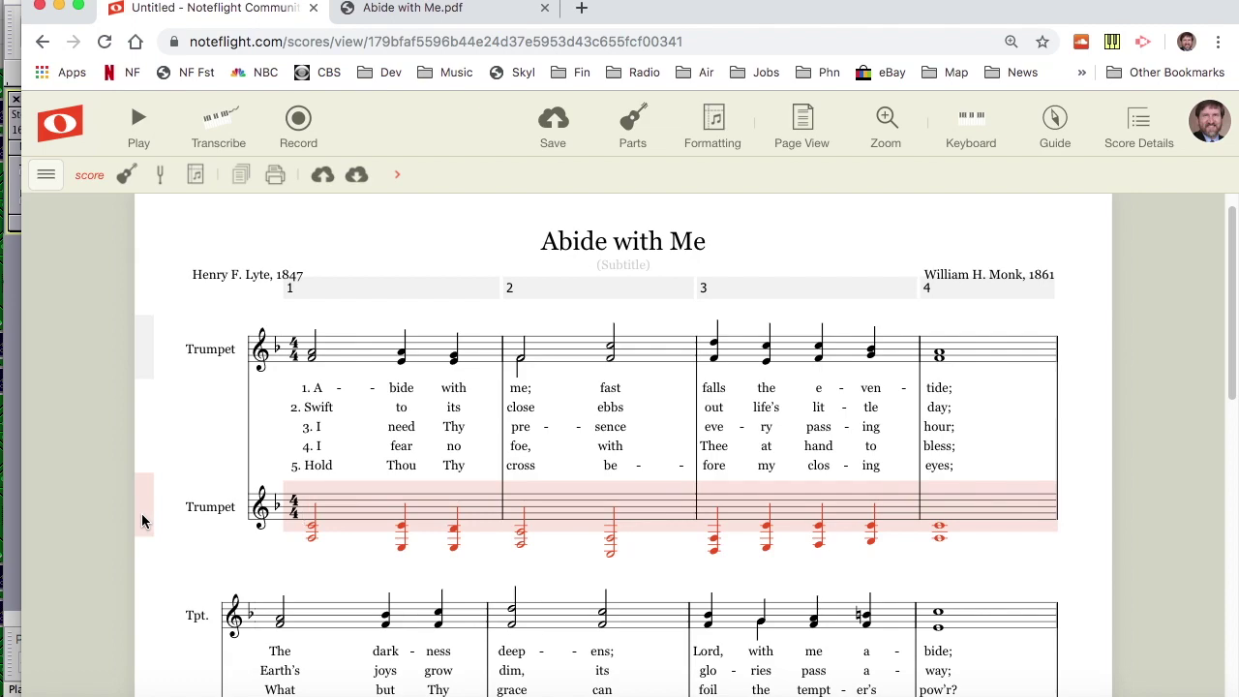
{"action": "key", "text": "super+Up"}
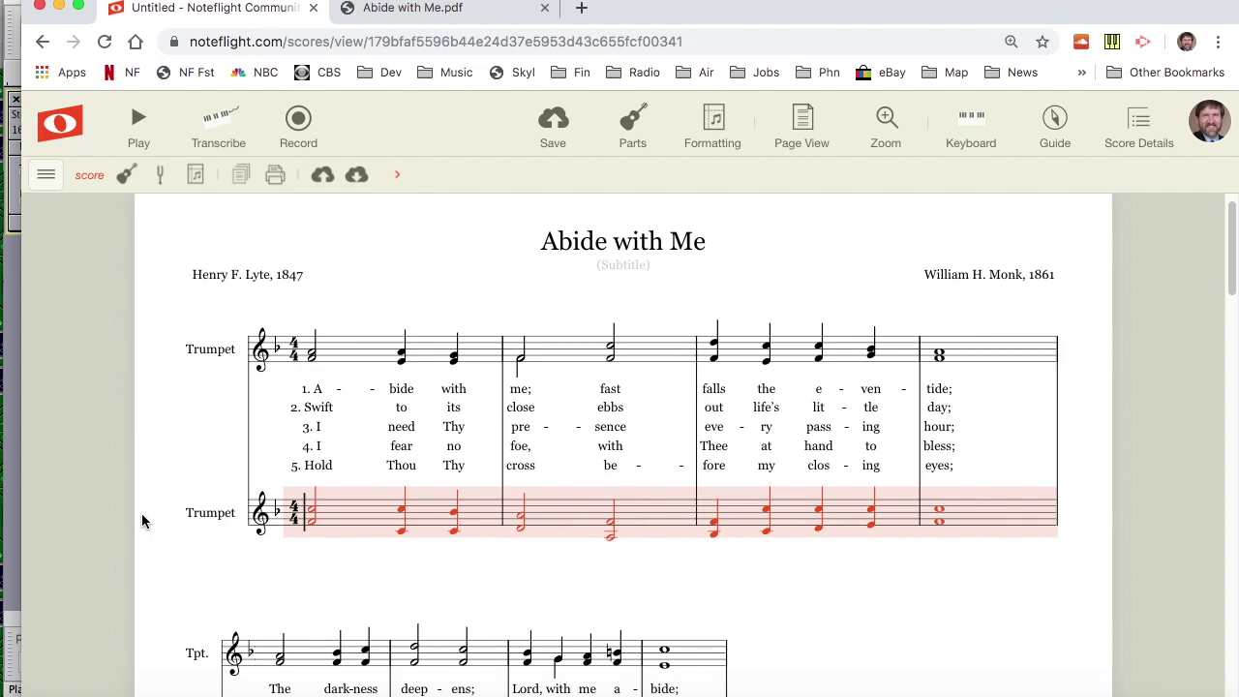
{"action": "key", "text": "super+Down"}
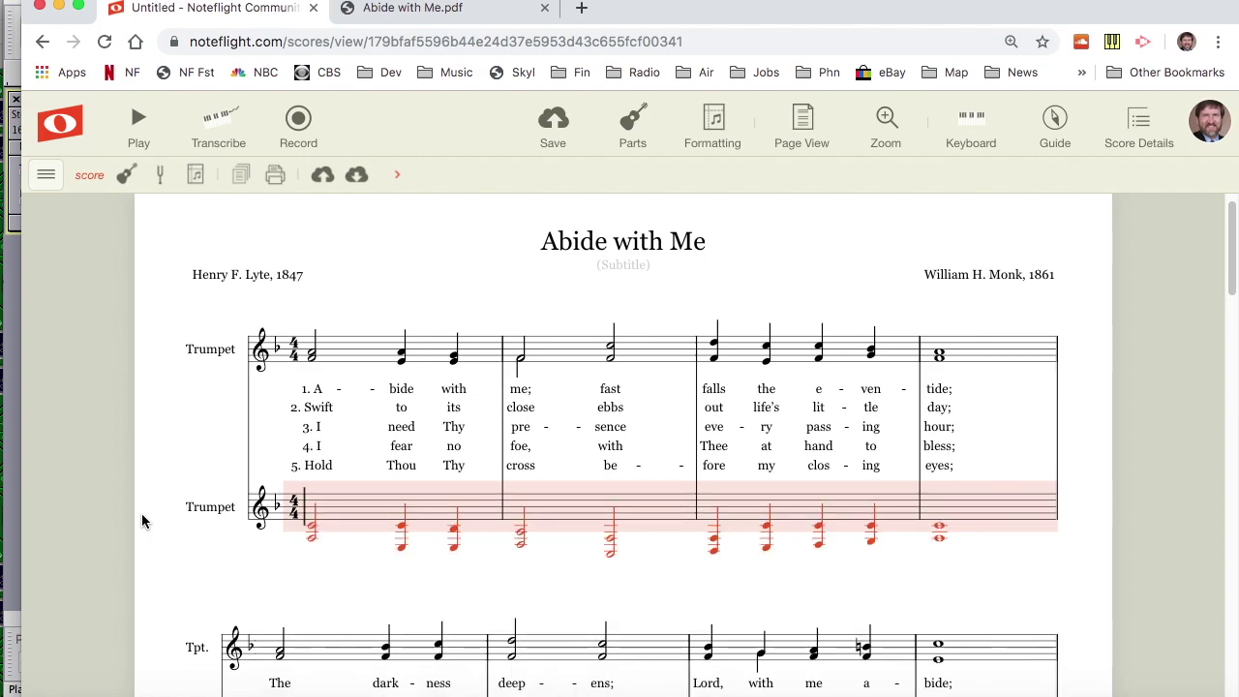
{"action": "key", "text": "super+Up"}
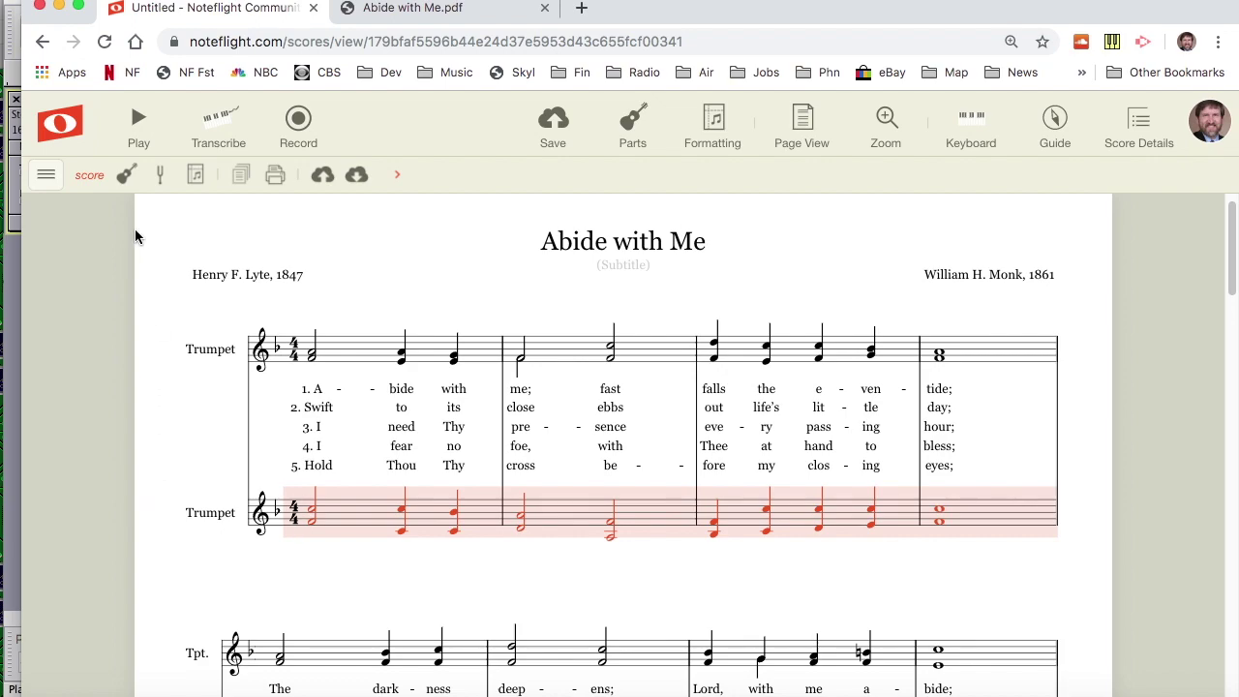
{"action": "key", "text": "Escape"}
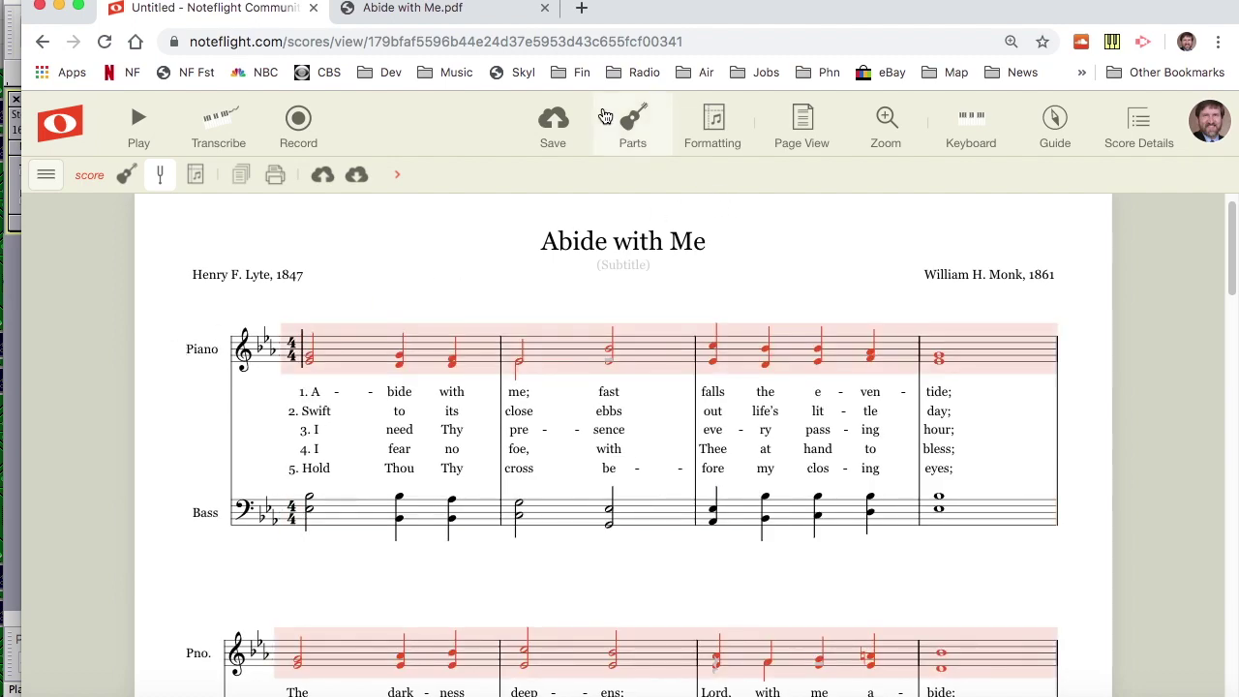
Change the Piano part's instrument to Woodwind > Alto Sax
{"action": "left_click", "coordinate": [634, 124]}
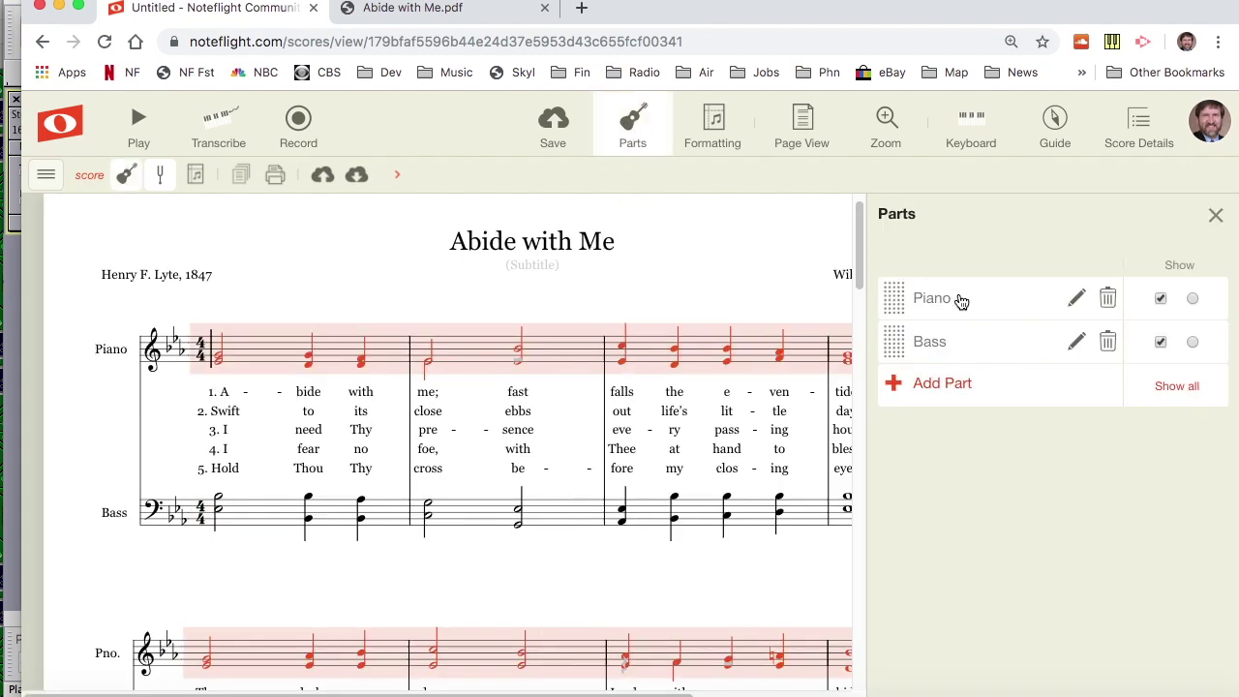
{"action": "left_click", "coordinate": [1077, 299]}
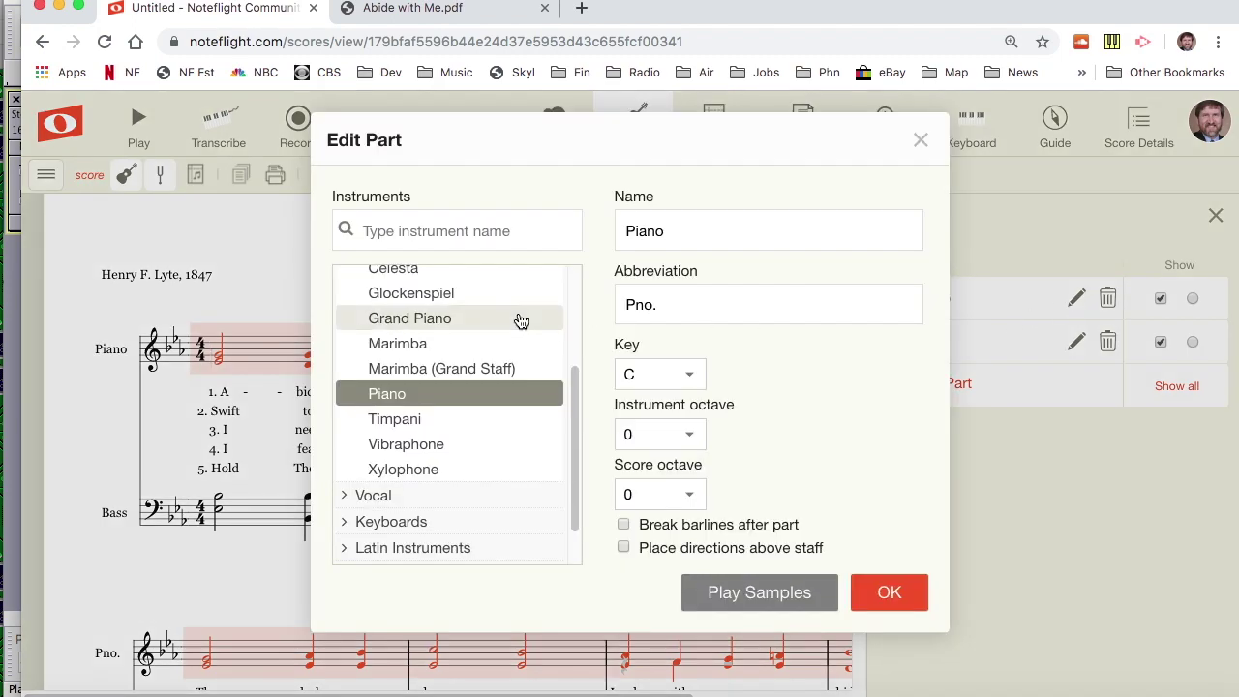
{"action": "scroll", "coordinate": [441, 366], "scroll_direction": "up", "scroll_amount": 4}
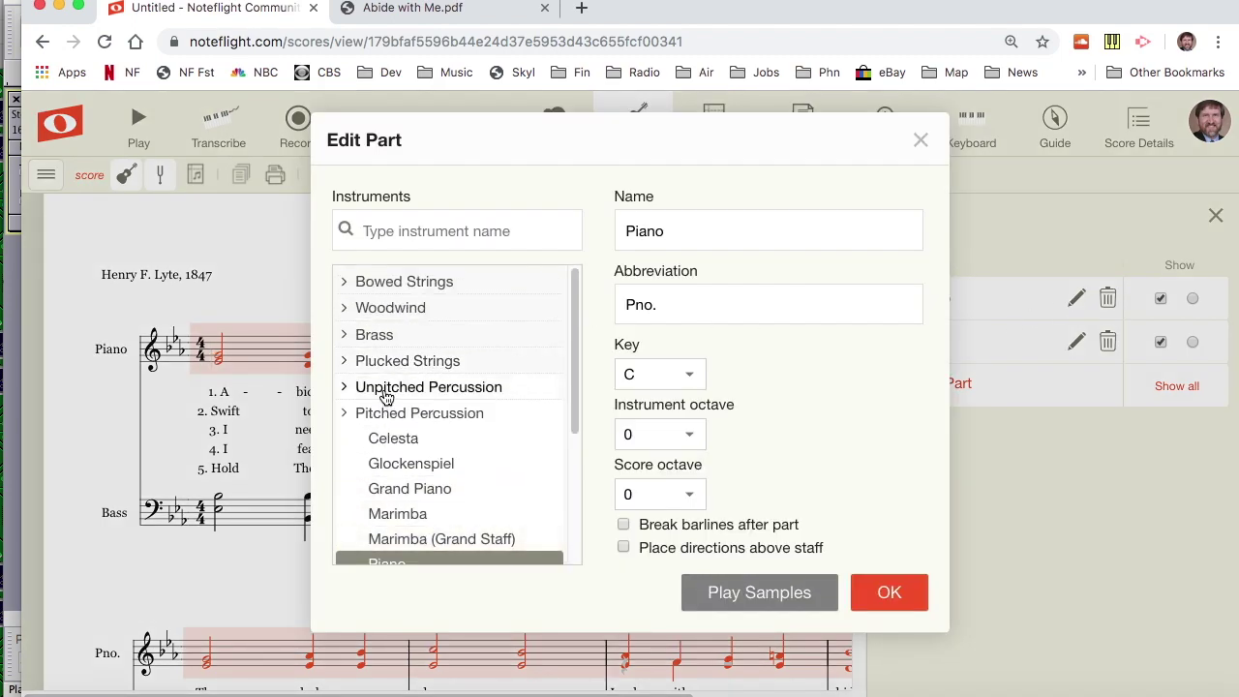
{"action": "left_click", "coordinate": [380, 310]}
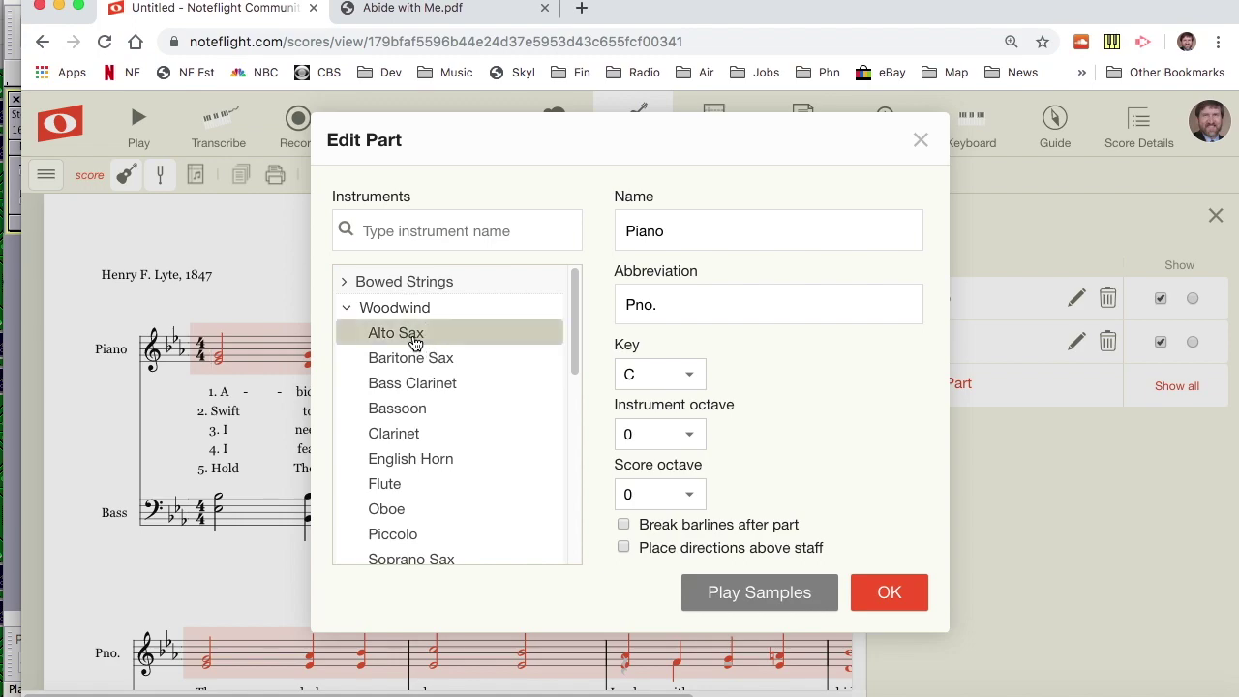
{"action": "left_click", "coordinate": [414, 334]}
{"action": "left_click", "coordinate": [889, 592]}
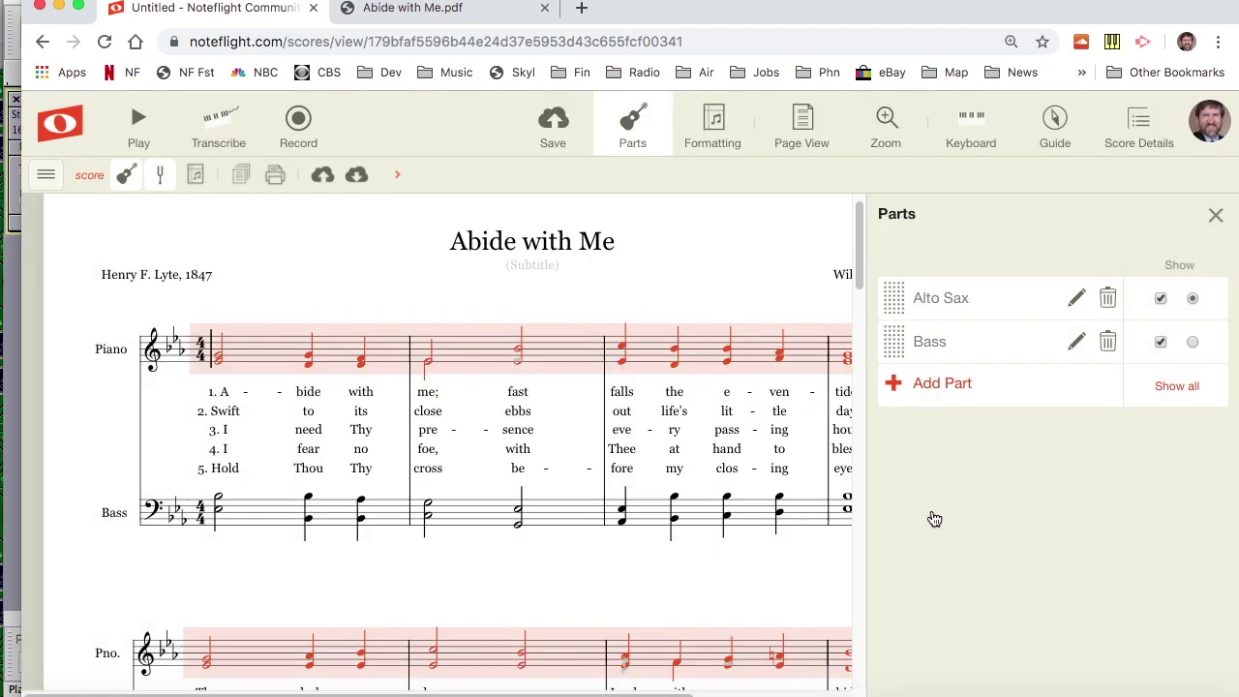
Change the Bass part to Alto Sax too
{"action": "left_click", "coordinate": [1077, 342]}
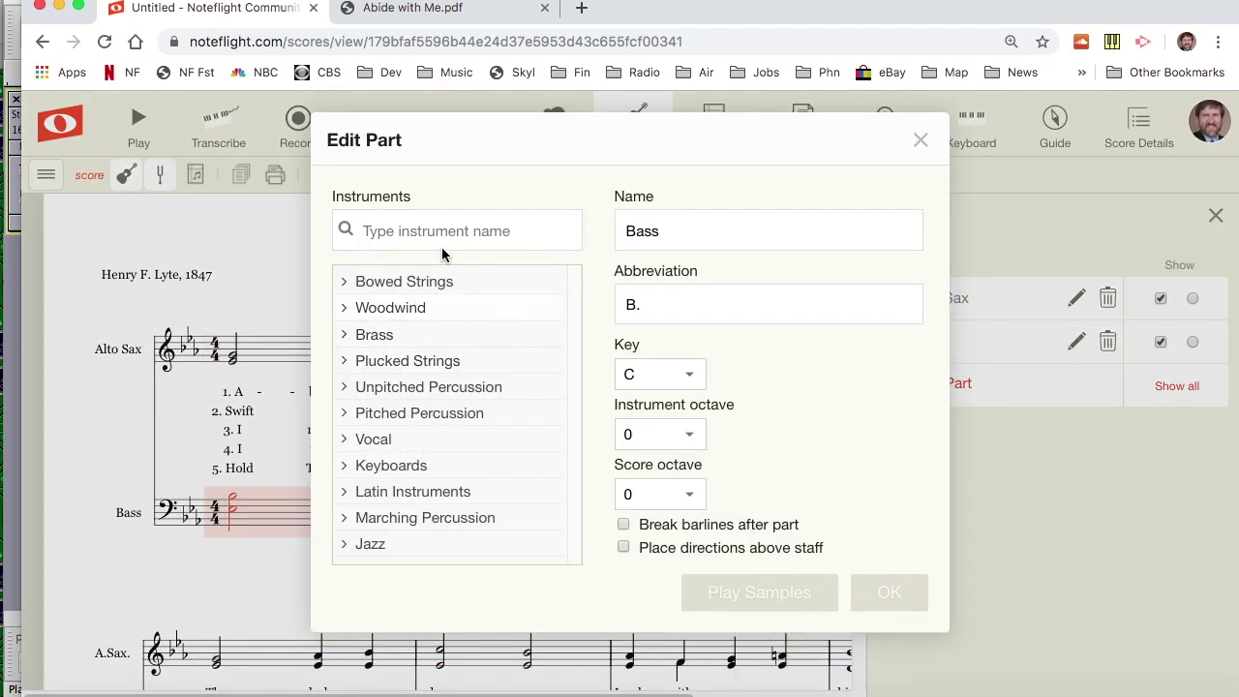
{"action": "left_click", "coordinate": [391, 310]}
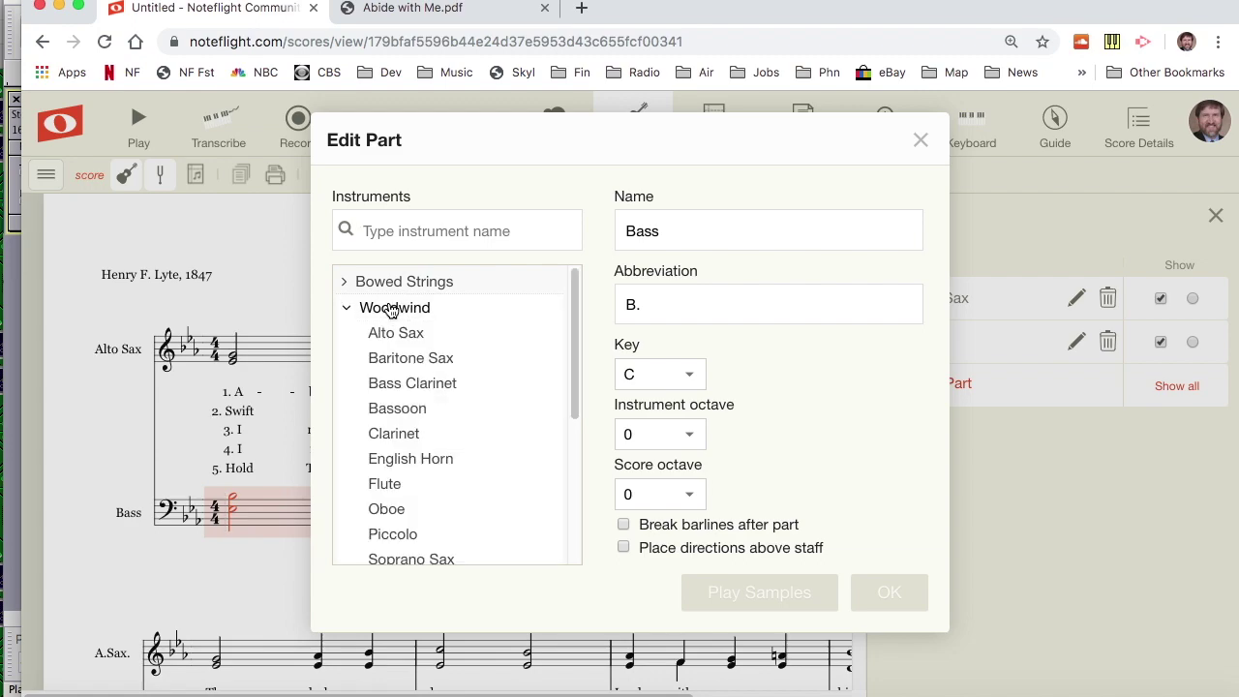
{"action": "left_click", "coordinate": [395, 336]}
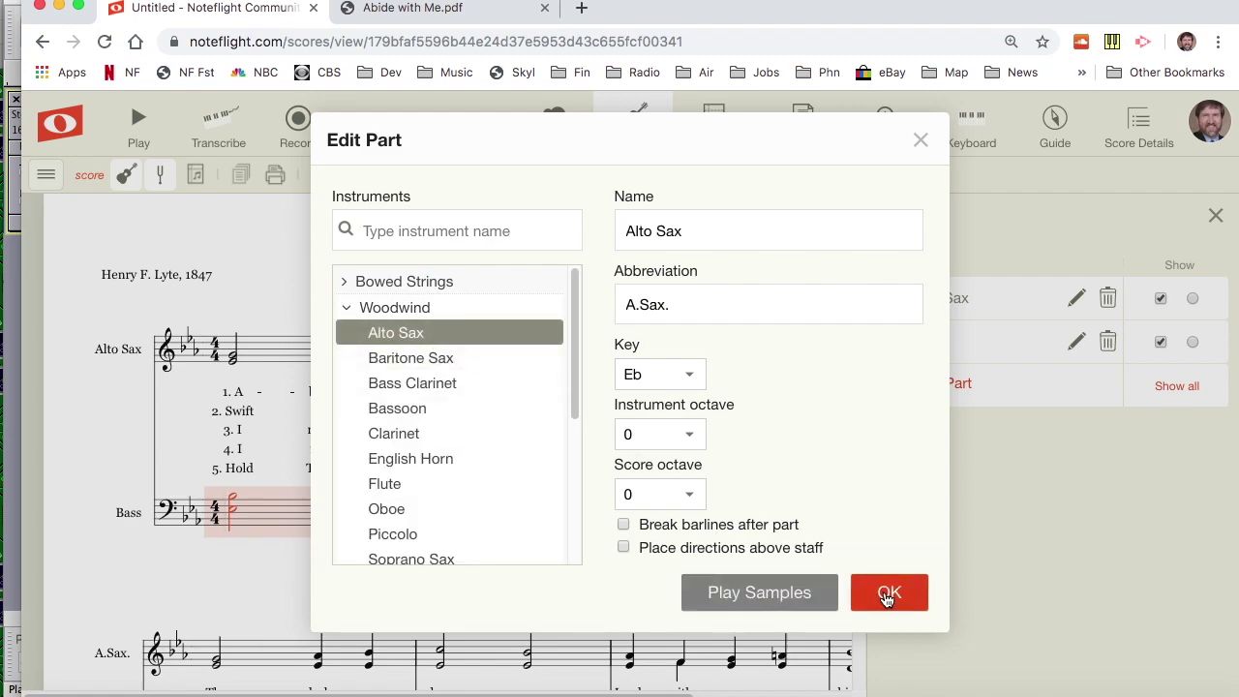
{"action": "left_click", "coordinate": [886, 594]}
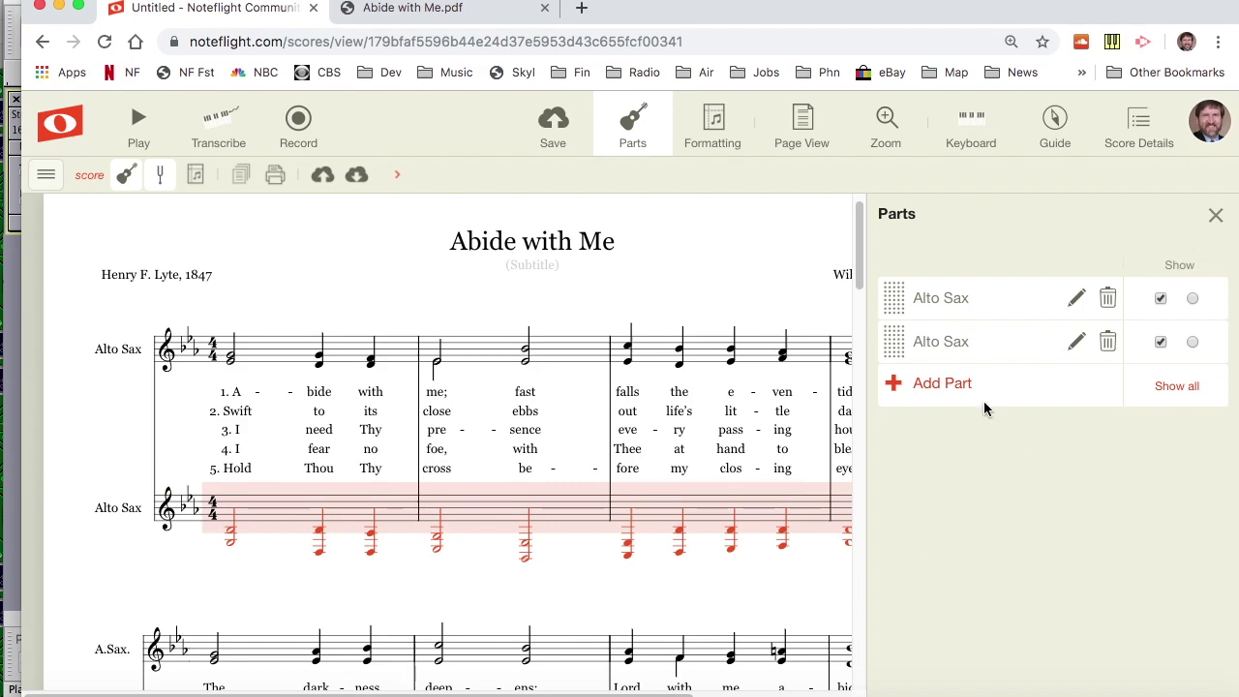
Switch the score off concert pitch display for the saxophones
{"action": "left_click", "coordinate": [45, 177]}
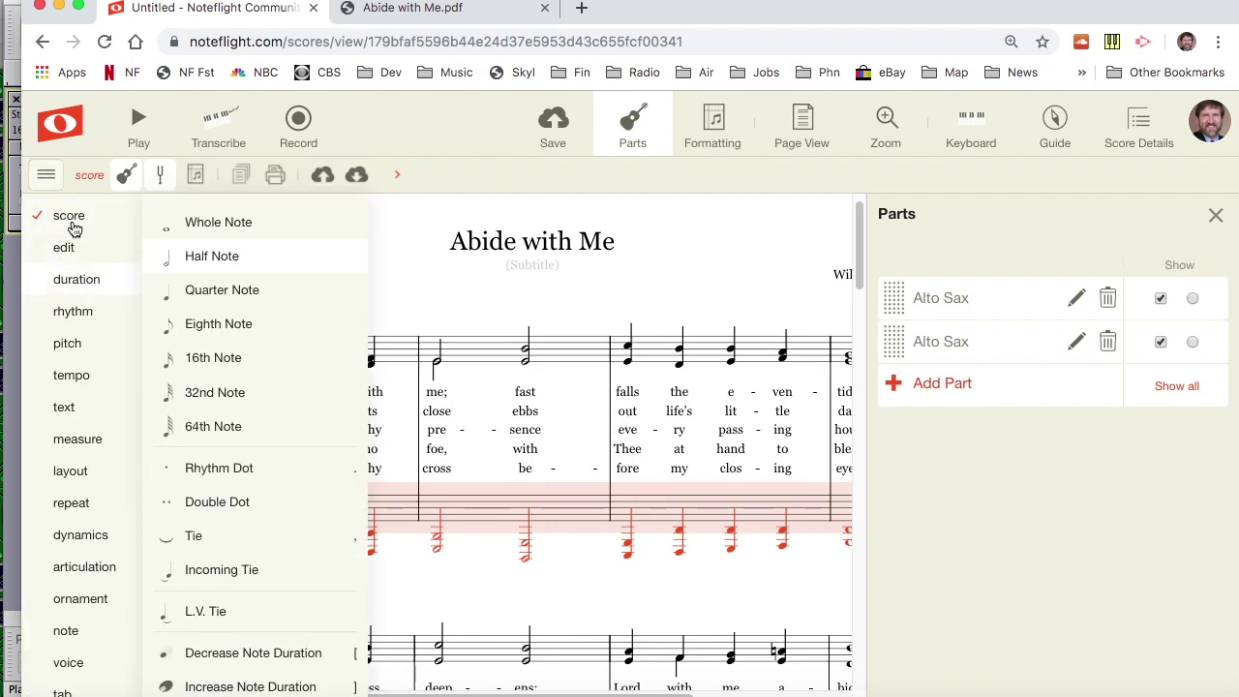
{"action": "mouse_move", "coordinate": [77, 221]}
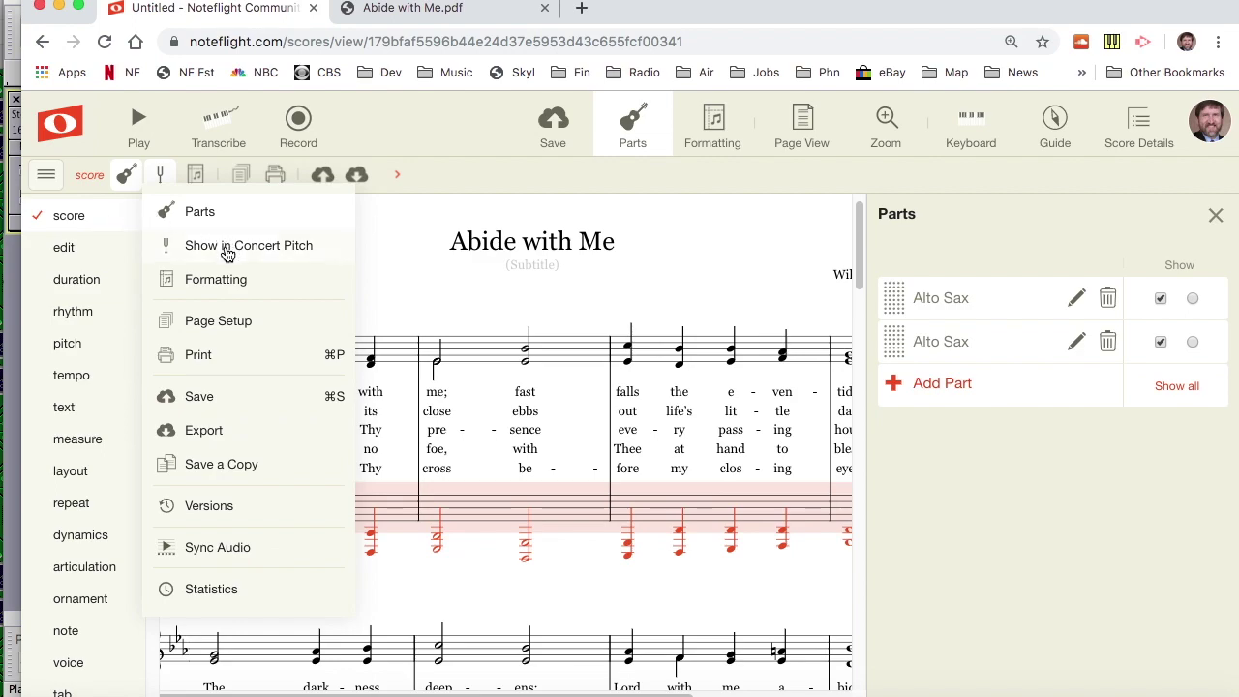
{"action": "left_click", "coordinate": [376, 245]}
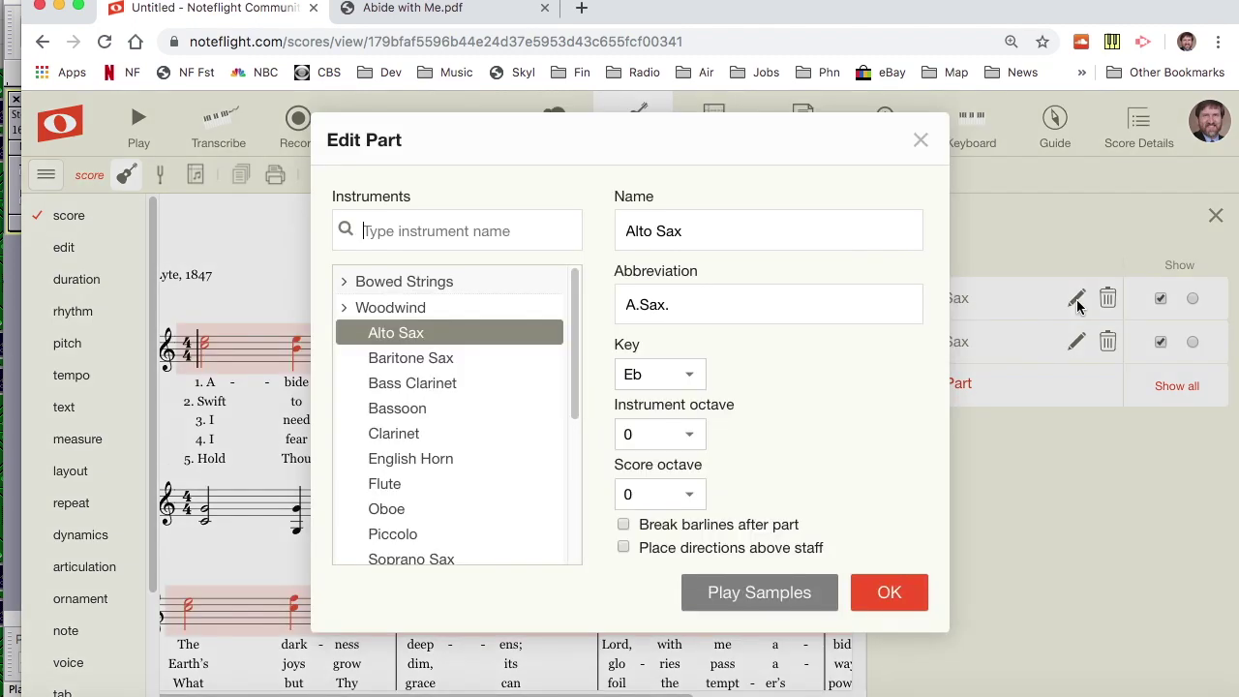
Change the first part's instrument to Brass > French Horn
{"action": "left_click", "coordinate": [373, 308]}
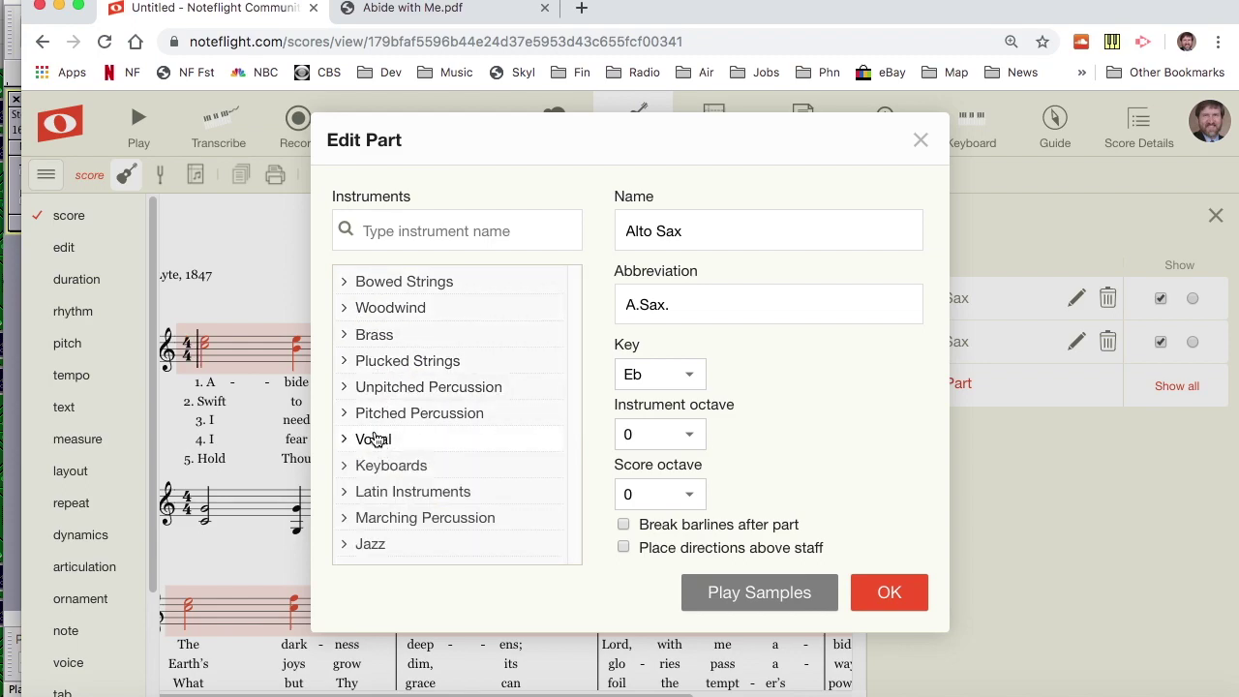
{"action": "left_click", "coordinate": [370, 335]}
{"action": "left_click", "coordinate": [389, 364]}
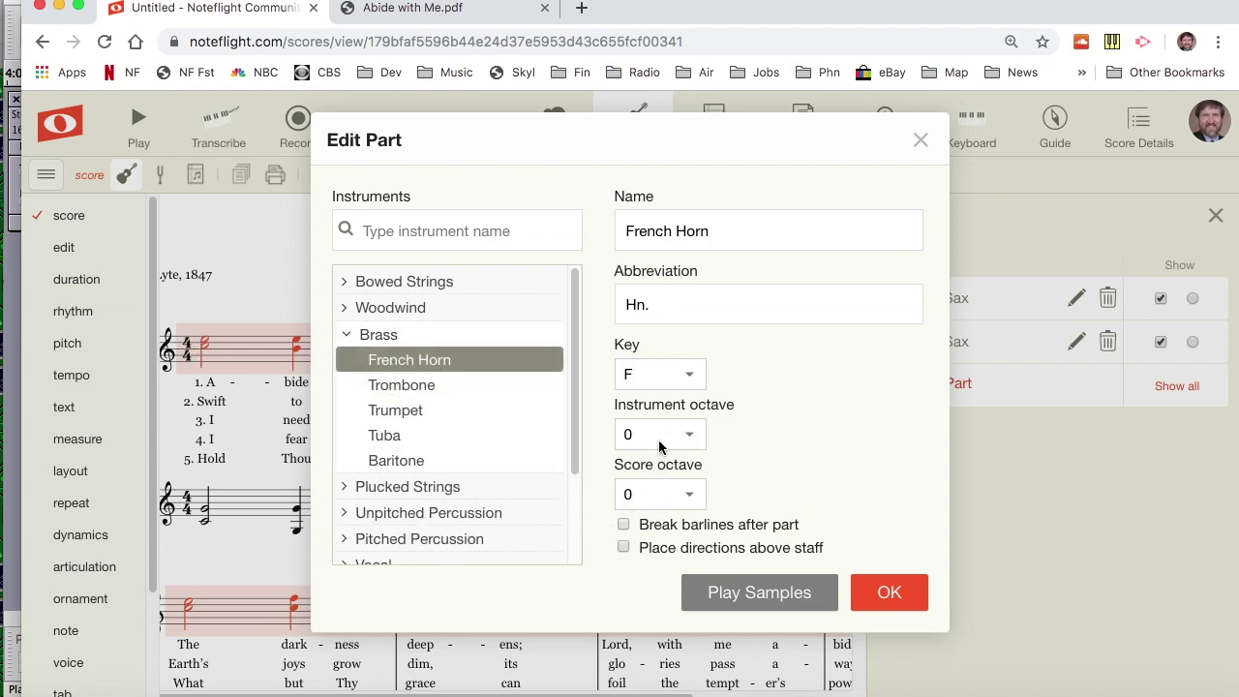
{"action": "left_click", "coordinate": [879, 594]}
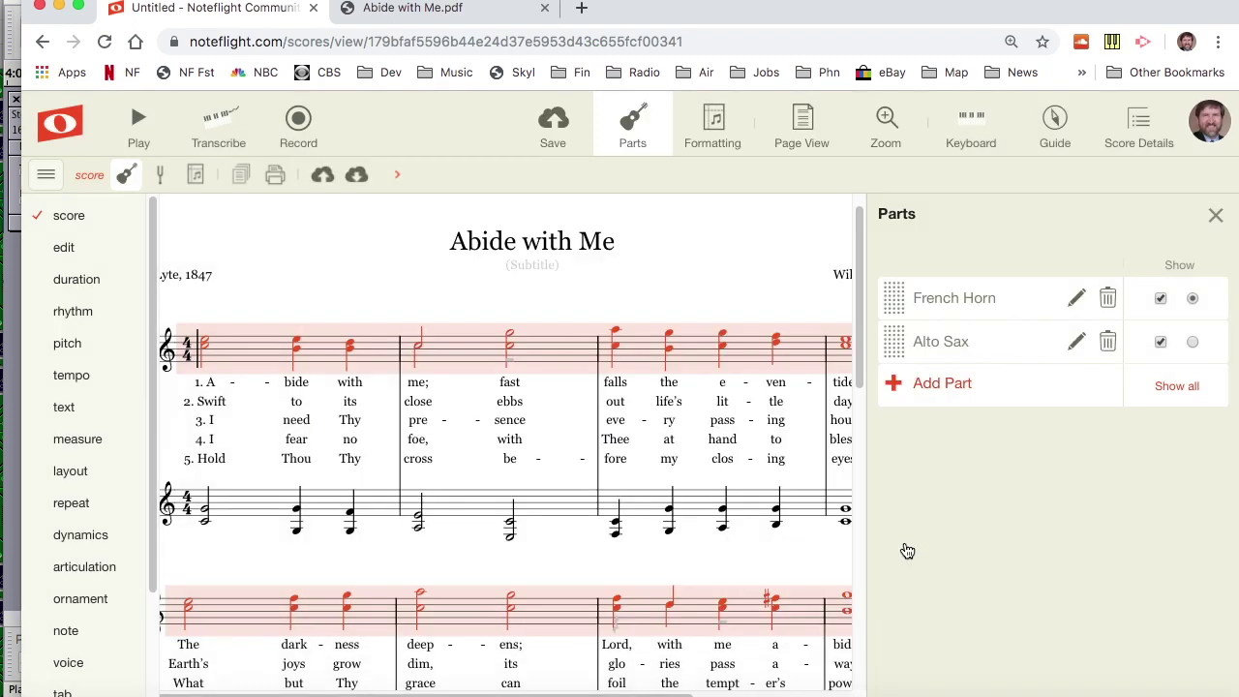
Change the second Alto Sax part to French Horn too, leaving its transposition unchanged
{"action": "left_click", "coordinate": [1076, 341]}
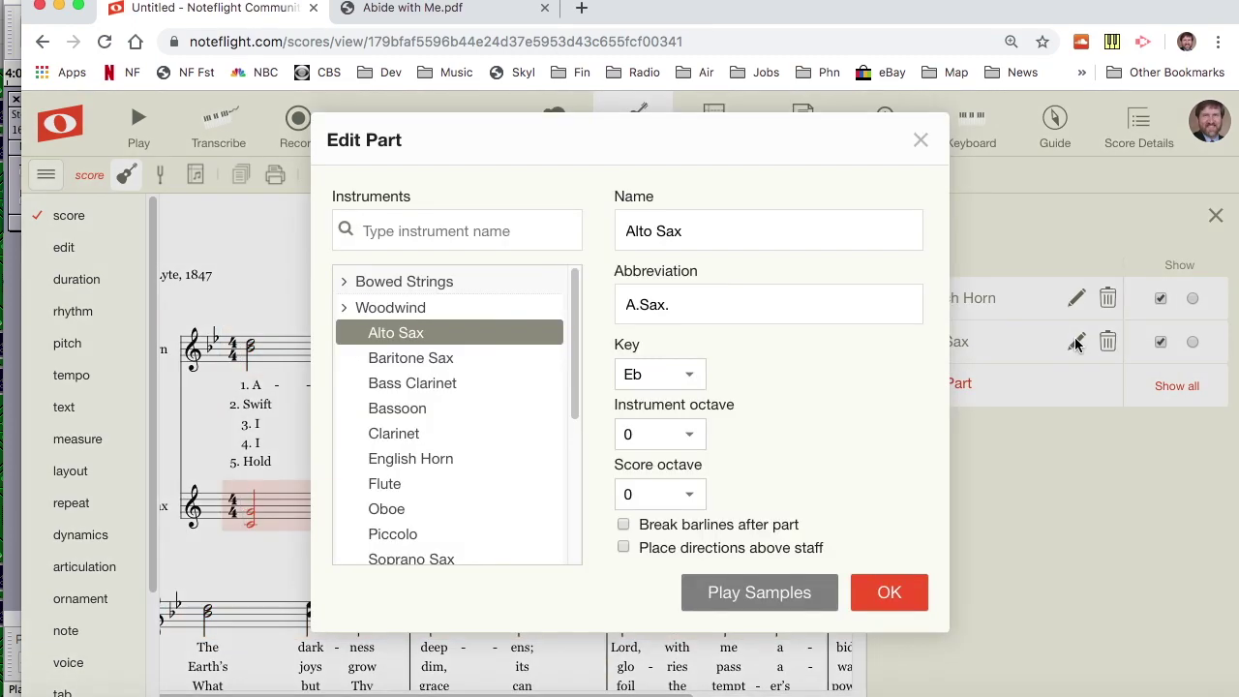
{"action": "left_click", "coordinate": [688, 376]}
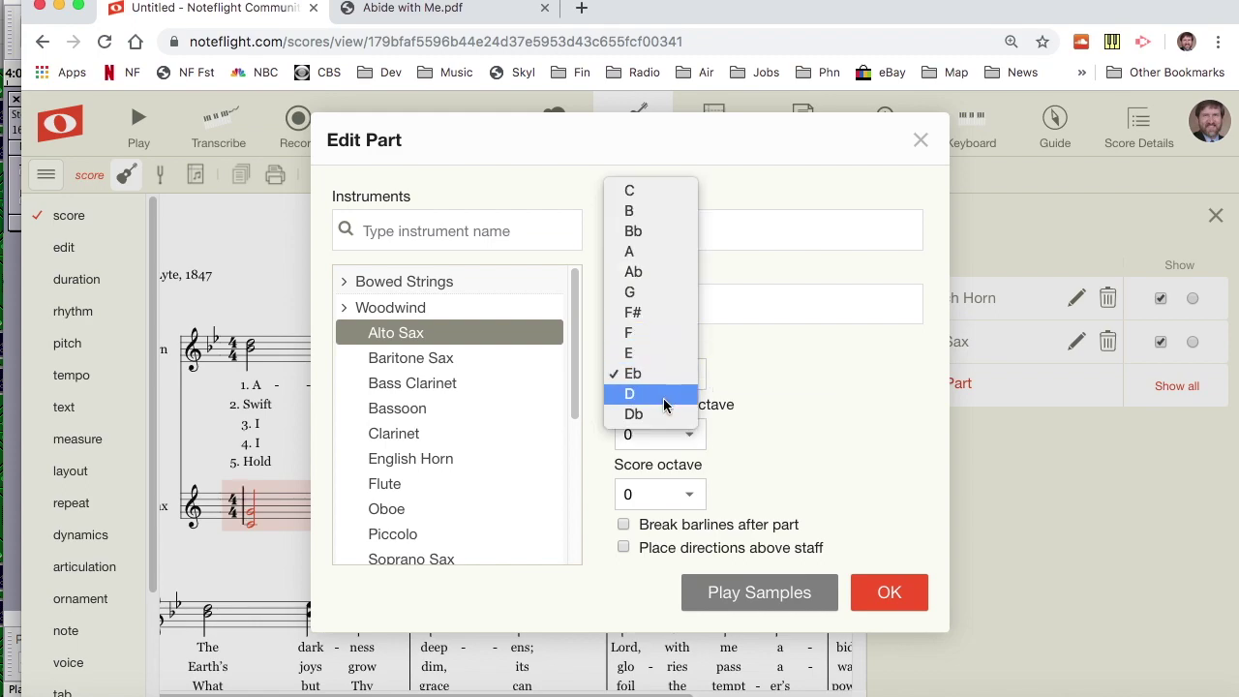
{"action": "left_click", "coordinate": [805, 393]}
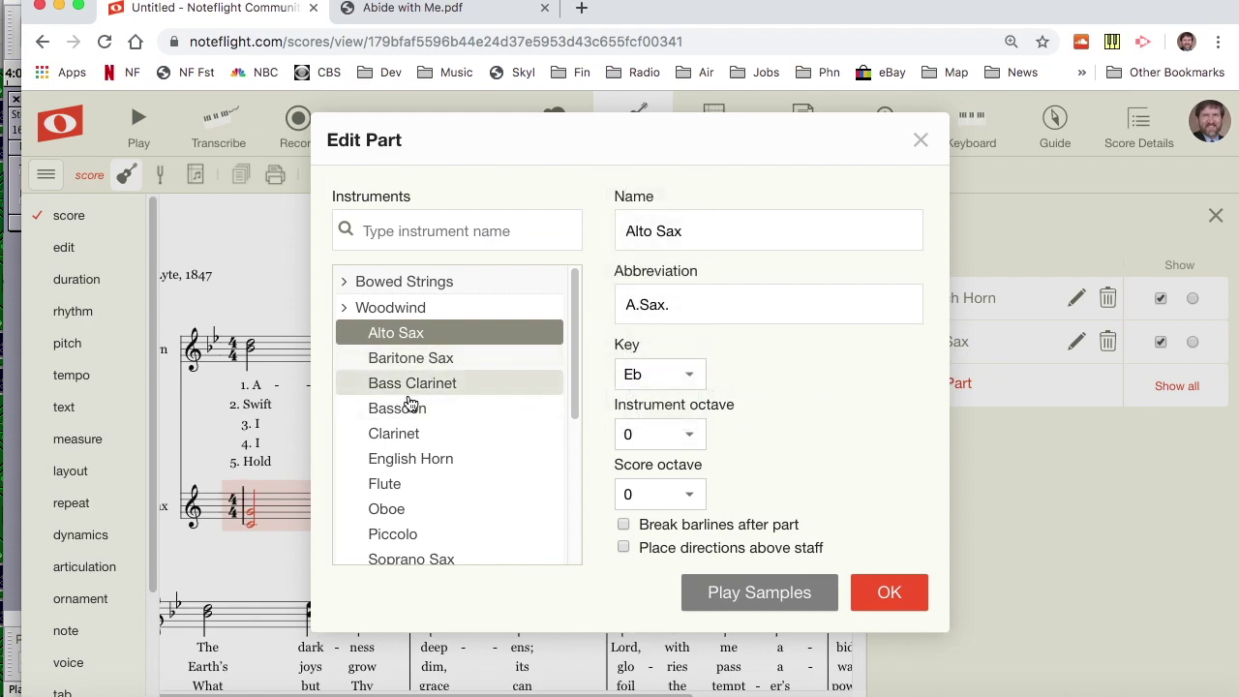
{"action": "left_click", "coordinate": [346, 311]}
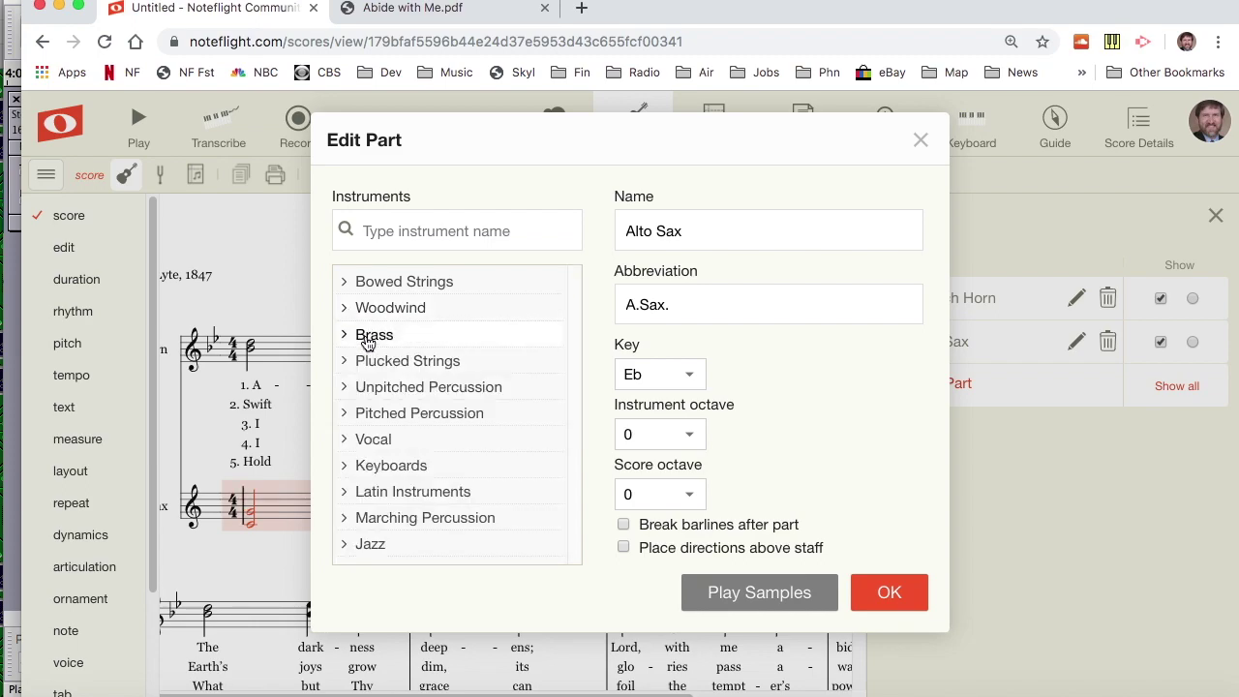
{"action": "left_click", "coordinate": [360, 334]}
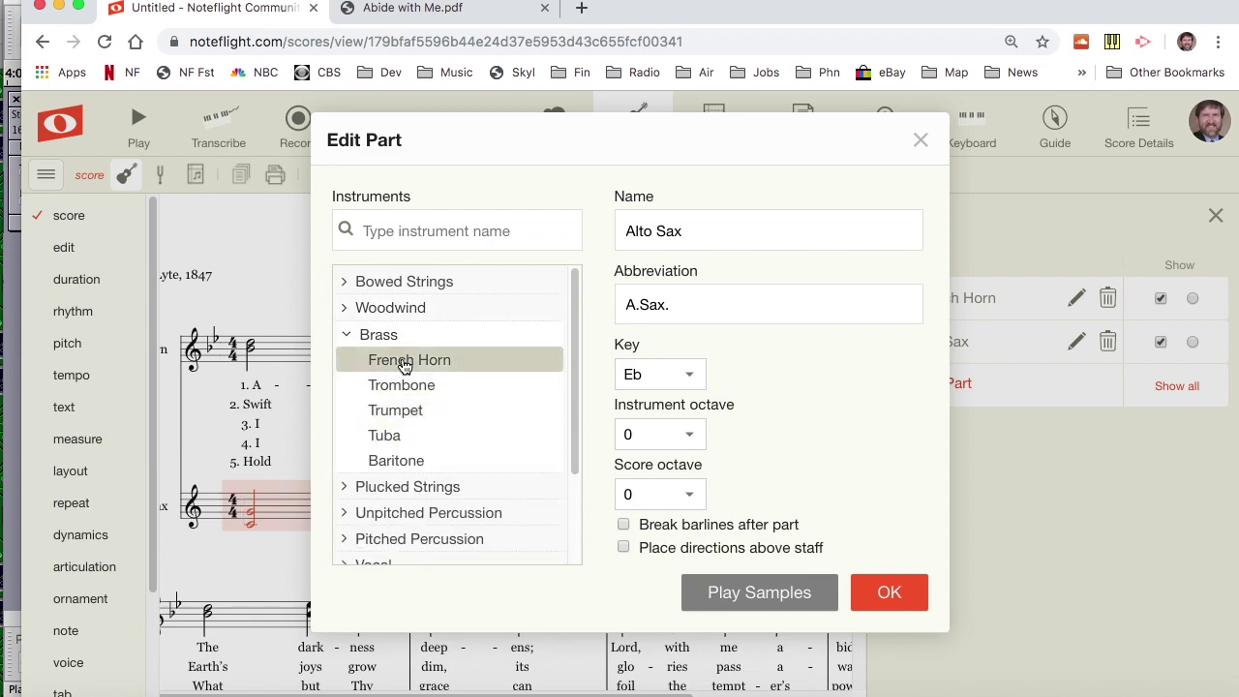
{"action": "left_click", "coordinate": [404, 363]}
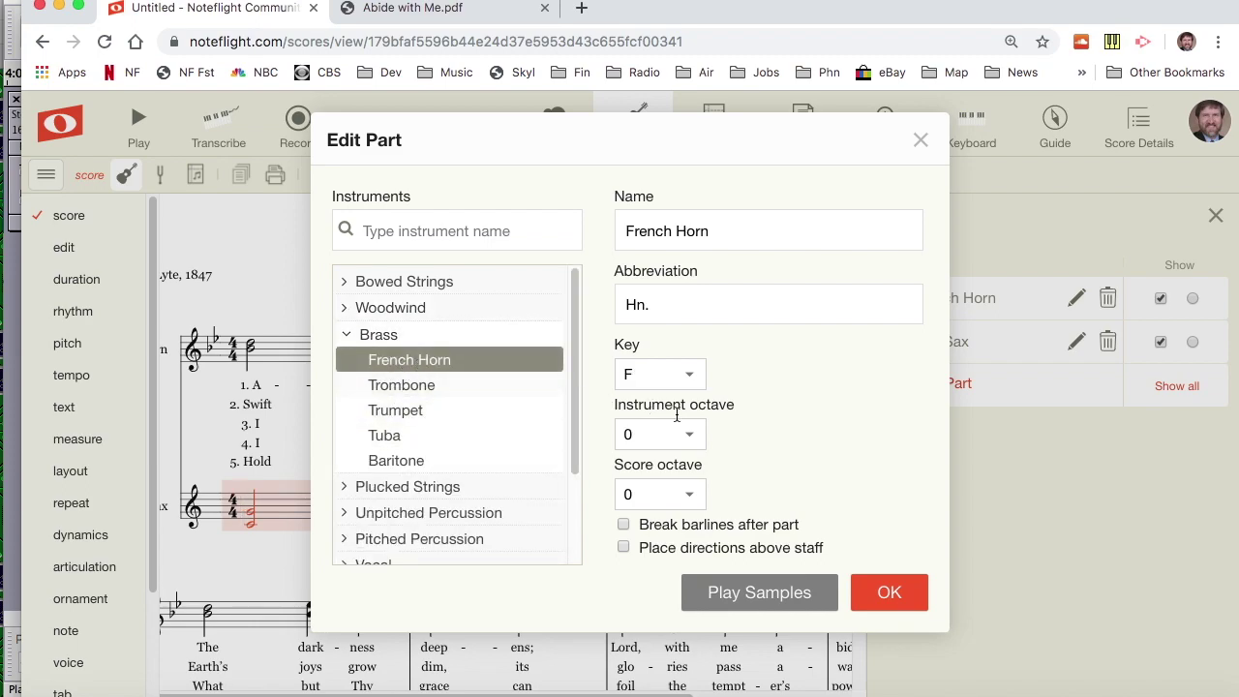
{"action": "left_click", "coordinate": [888, 593]}
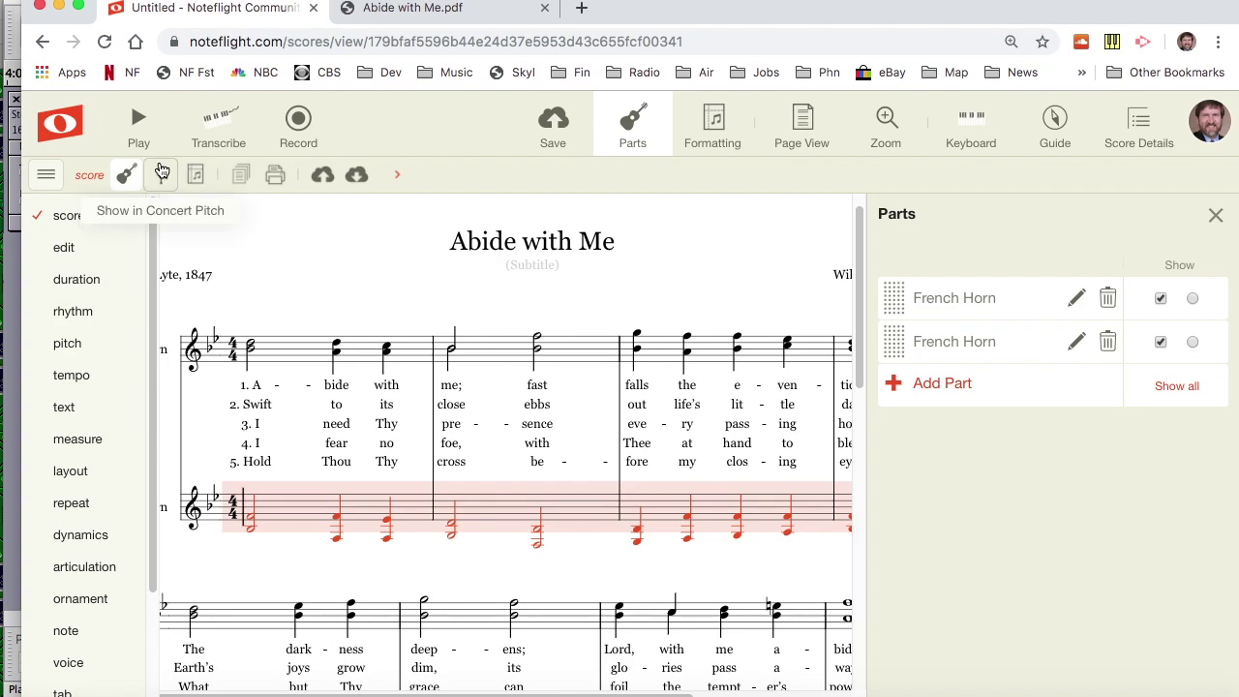
{"action": "left_click", "coordinate": [77, 184]}
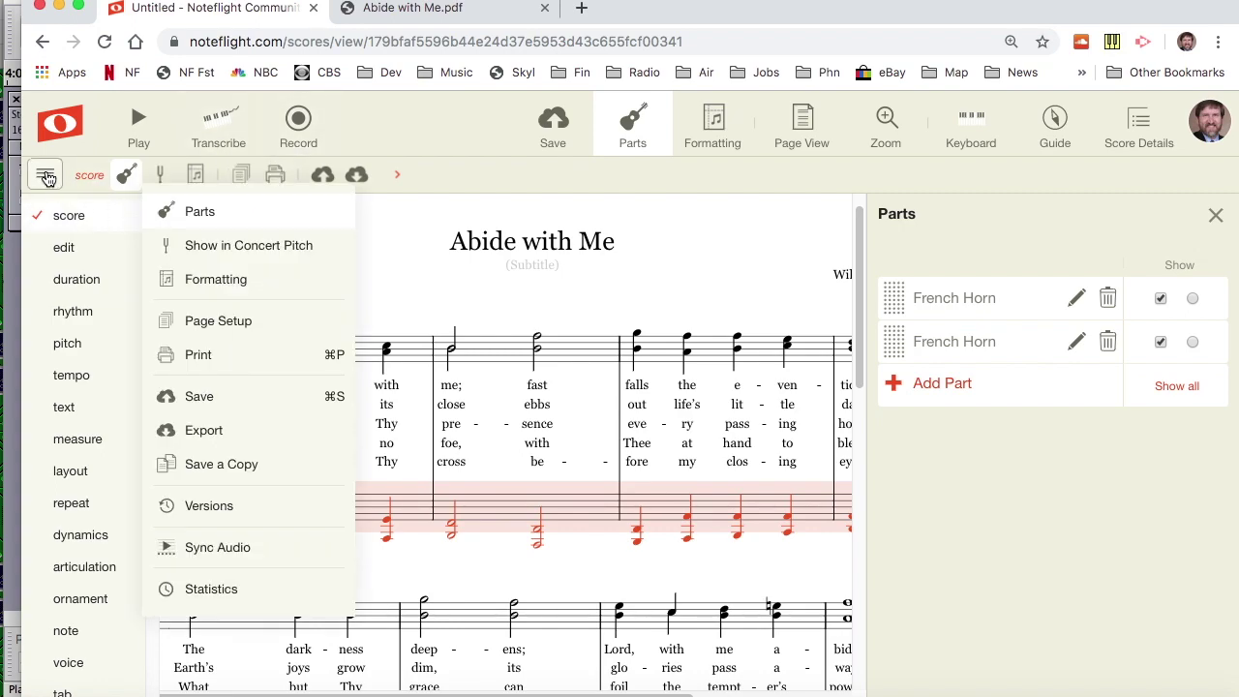
Close the parts list, export a Full Score PDF as Abide with Me.pdf, and open it
{"action": "left_click", "coordinate": [45, 174]}
{"action": "left_click", "coordinate": [1214, 215]}
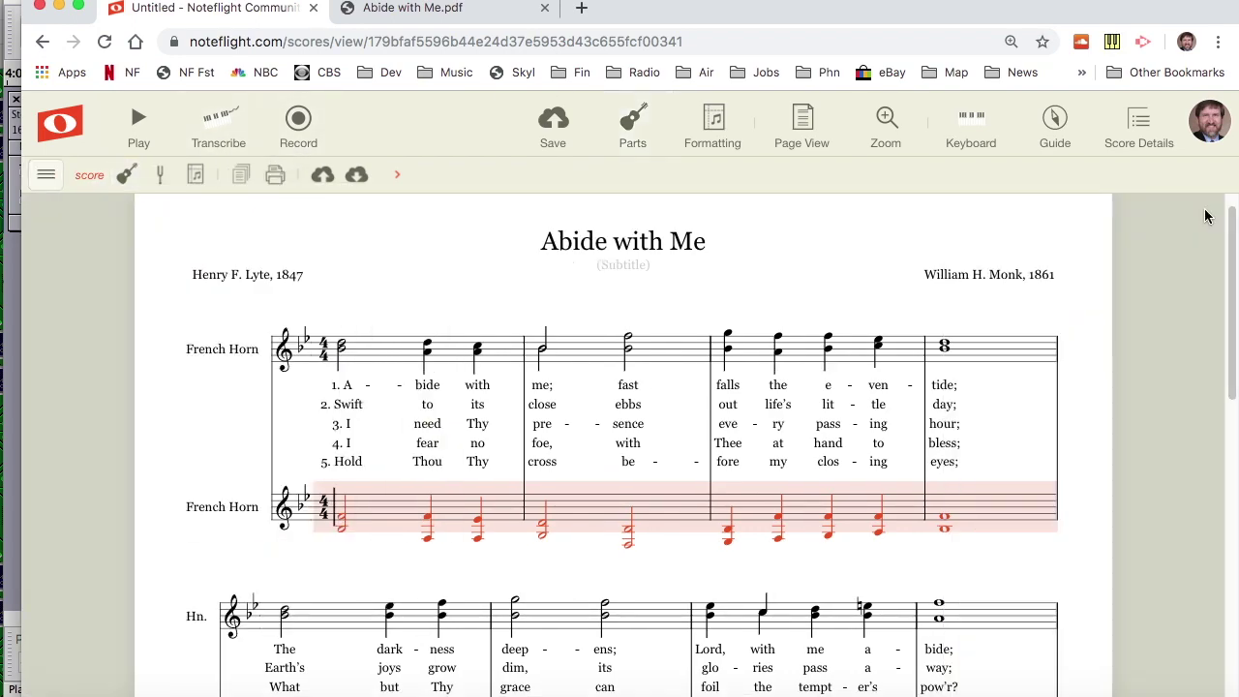
{"action": "left_click", "coordinate": [46, 174]}
{"action": "left_click", "coordinate": [64, 218]}
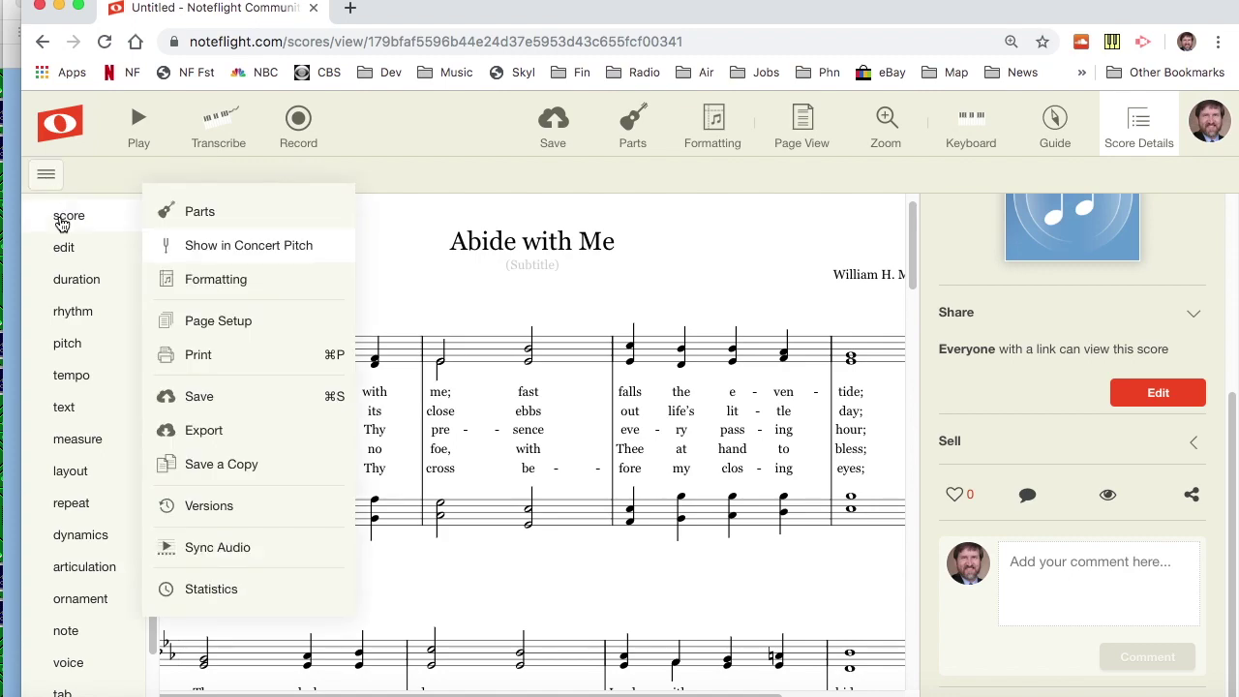
{"action": "left_click", "coordinate": [219, 432]}
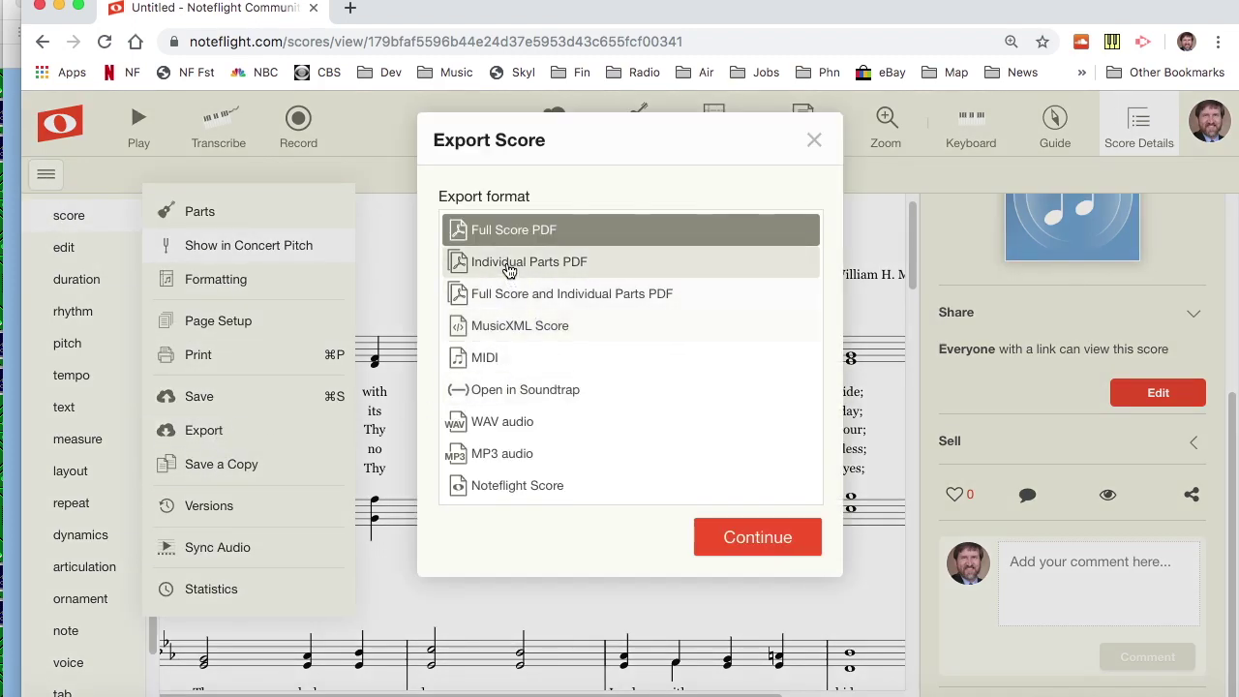
{"action": "left_click", "coordinate": [740, 537]}
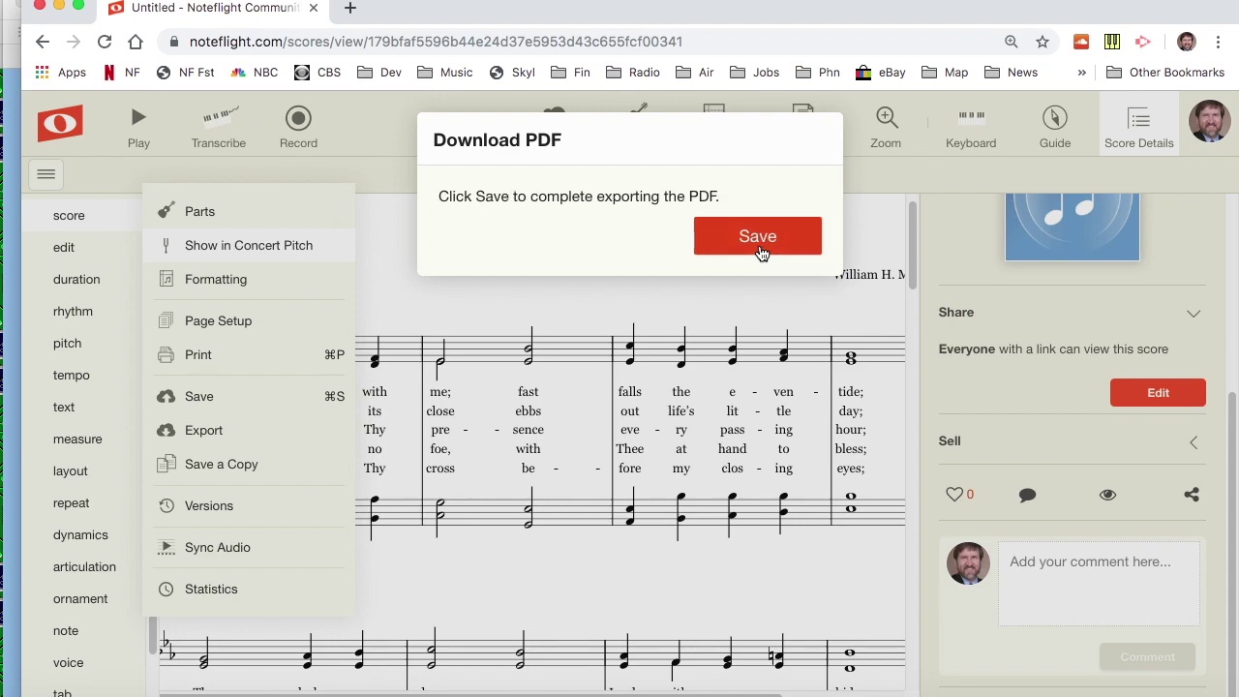
{"action": "left_click", "coordinate": [758, 237]}
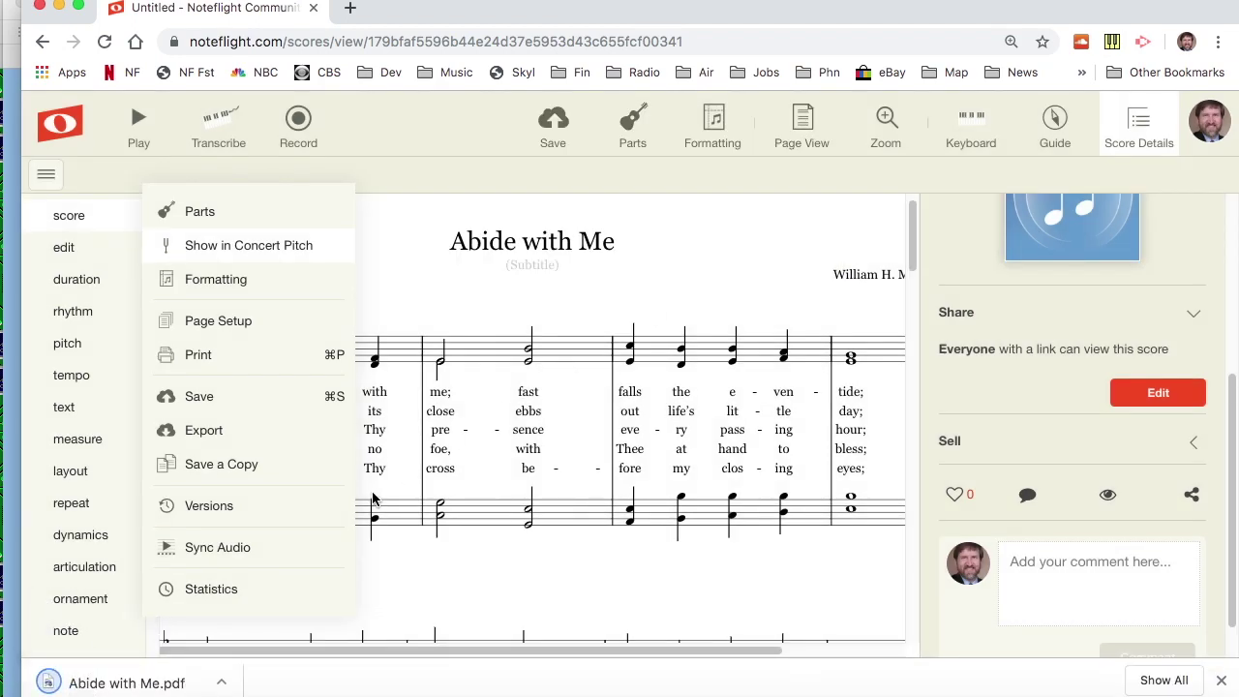
{"action": "left_click", "coordinate": [221, 683]}
{"action": "left_click", "coordinate": [275, 594]}
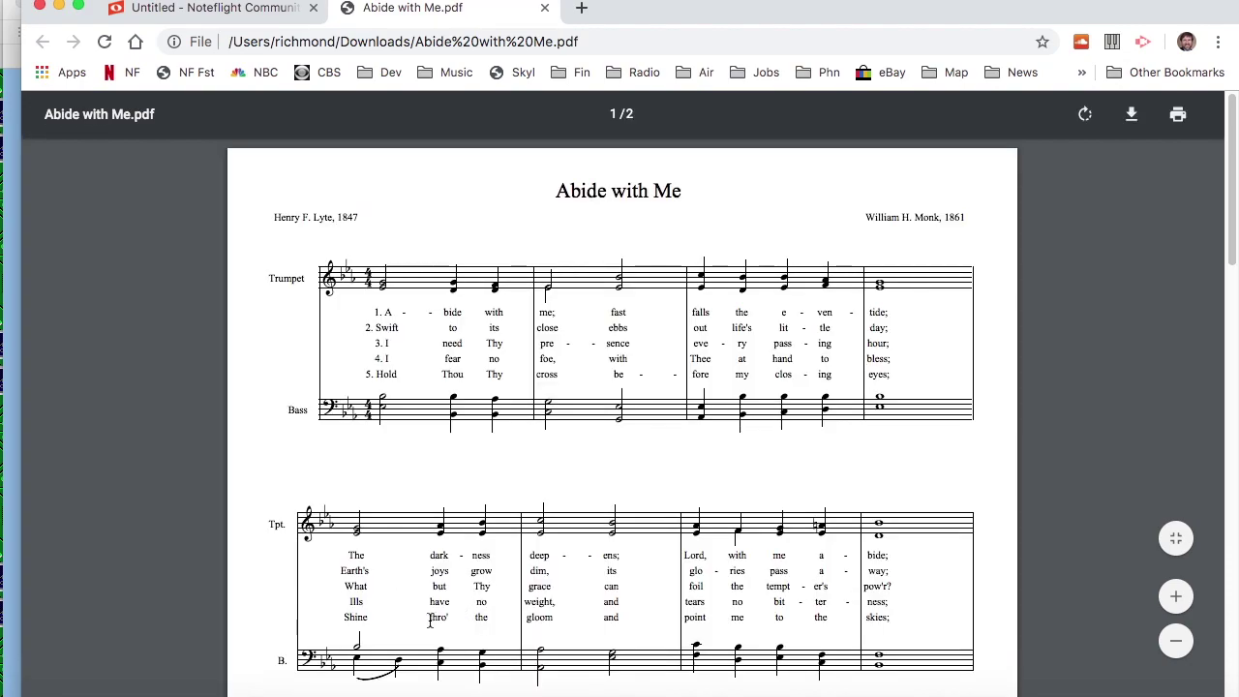
Zoom the PDF in and back to 100%, then return to the Noteflight score
{"action": "key", "text": "super+equal"}
{"action": "key", "text": "super+equal"}
{"action": "key", "text": "super+equal"}
{"action": "key", "text": "super+0"}
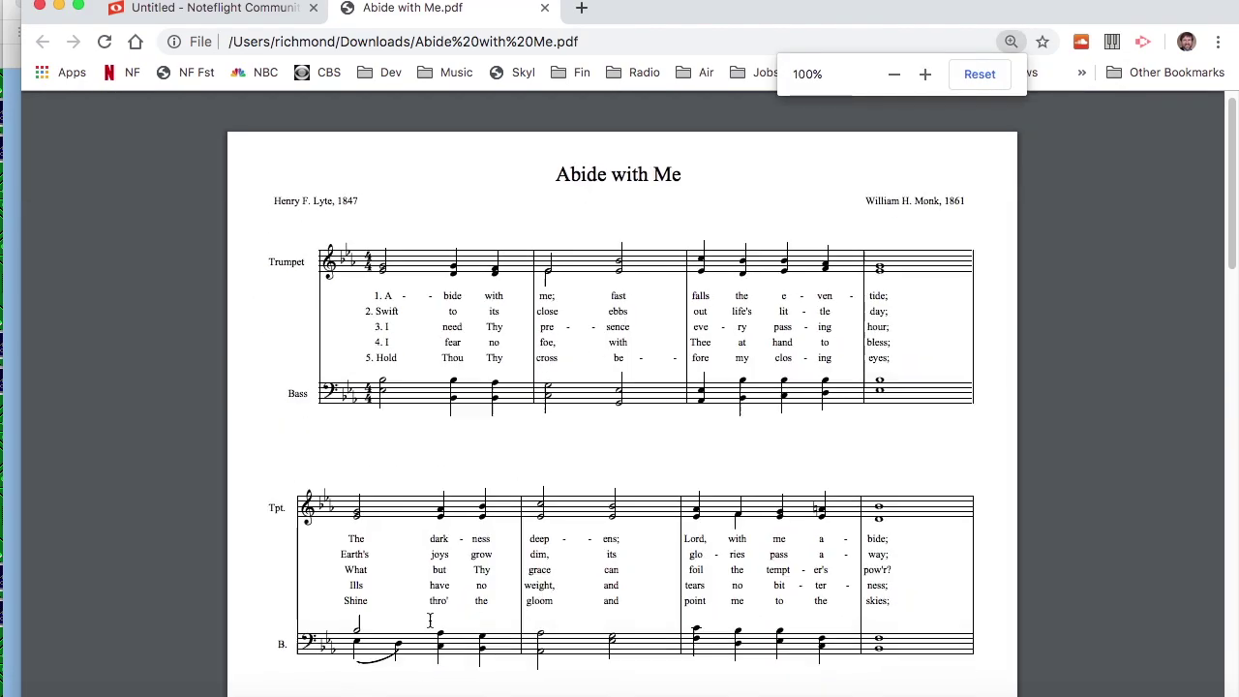
{"action": "key", "text": "super+alt+Left"}
{"action": "scroll", "coordinate": [1169, 528], "scroll_direction": "down", "scroll_amount": 4}
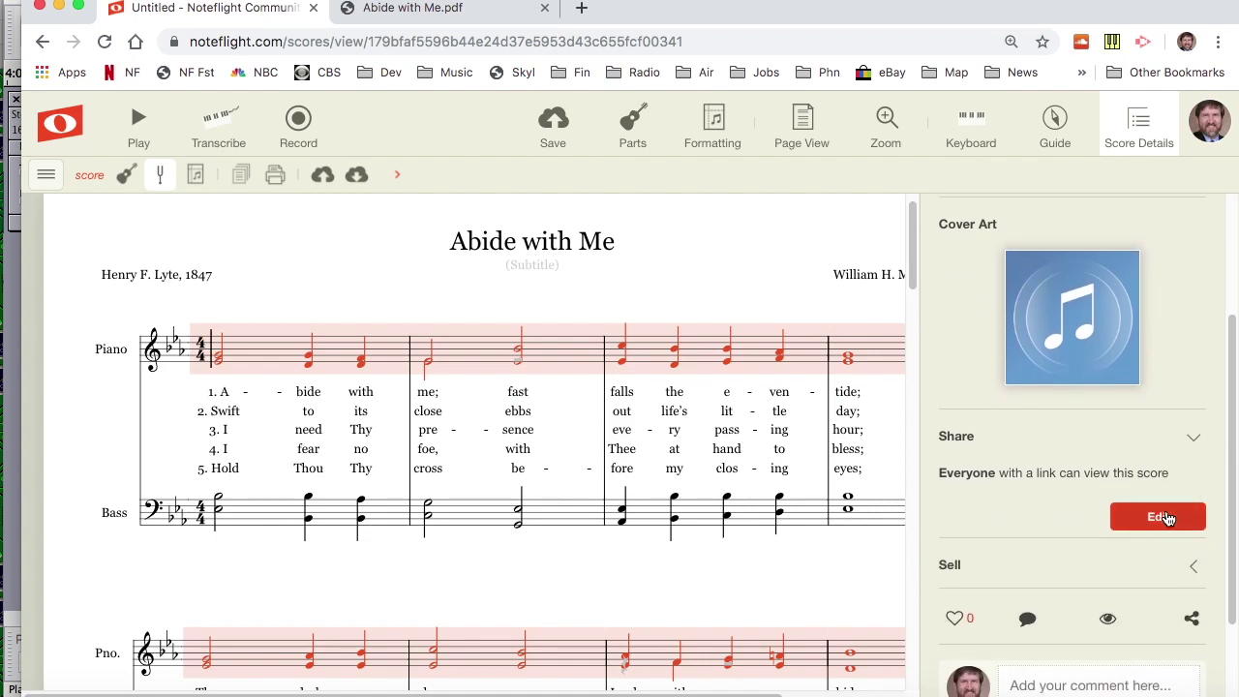
Keep the score's sharing set to Everyone and continue to copyright information
{"action": "left_click", "coordinate": [1165, 517]}
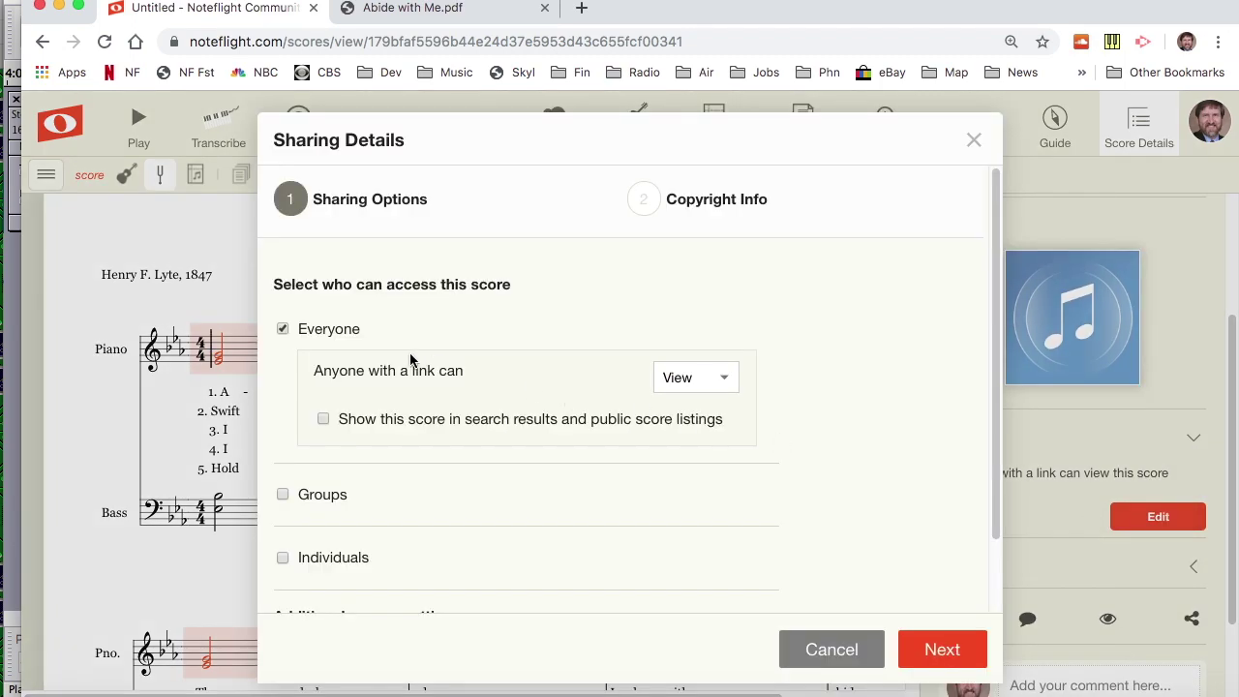
{"action": "left_click", "coordinate": [285, 330]}
{"action": "left_click", "coordinate": [284, 329]}
{"action": "scroll", "coordinate": [552, 540], "scroll_direction": "down", "scroll_amount": 2}
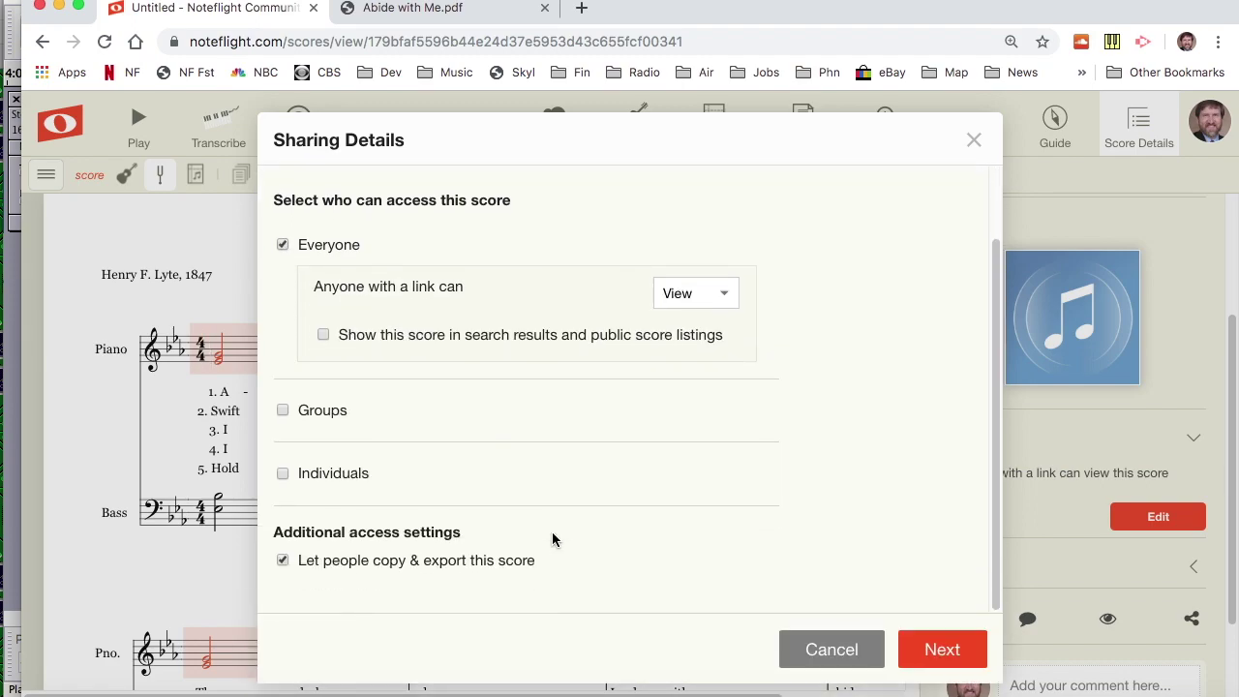
{"action": "left_click", "coordinate": [944, 649]}
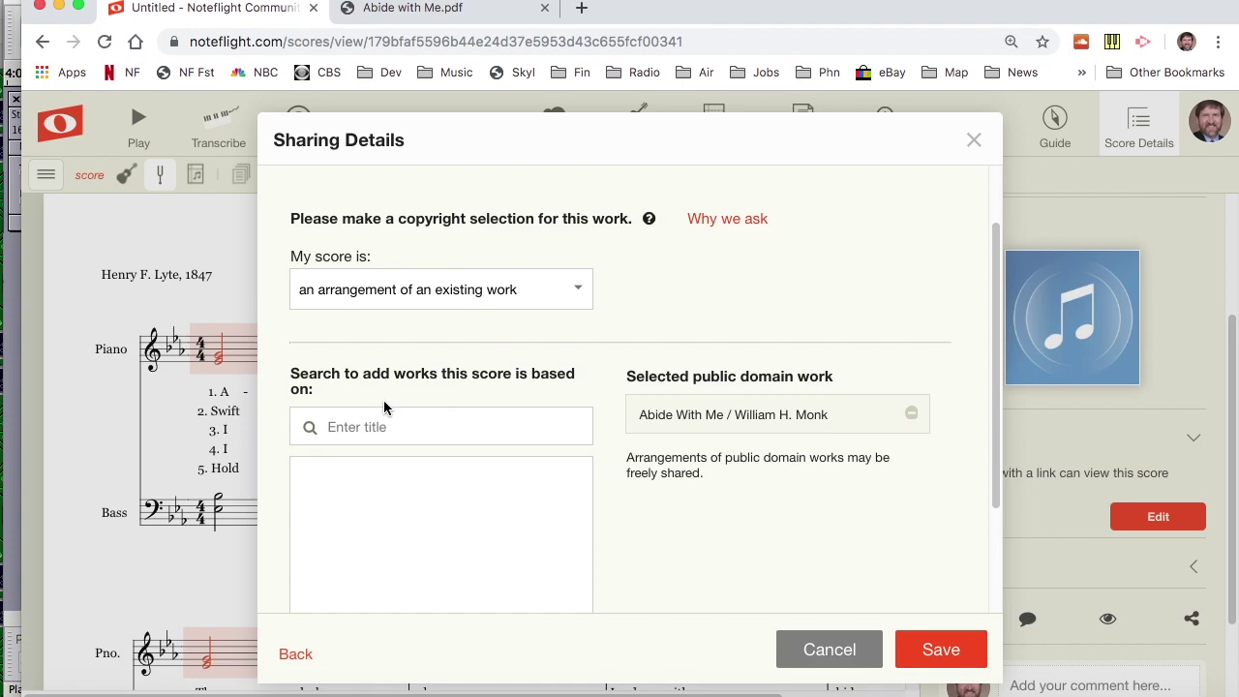
Mark it as an arrangement of the public-domain 'Abide with Me' found by search
{"action": "left_click", "coordinate": [386, 297]}
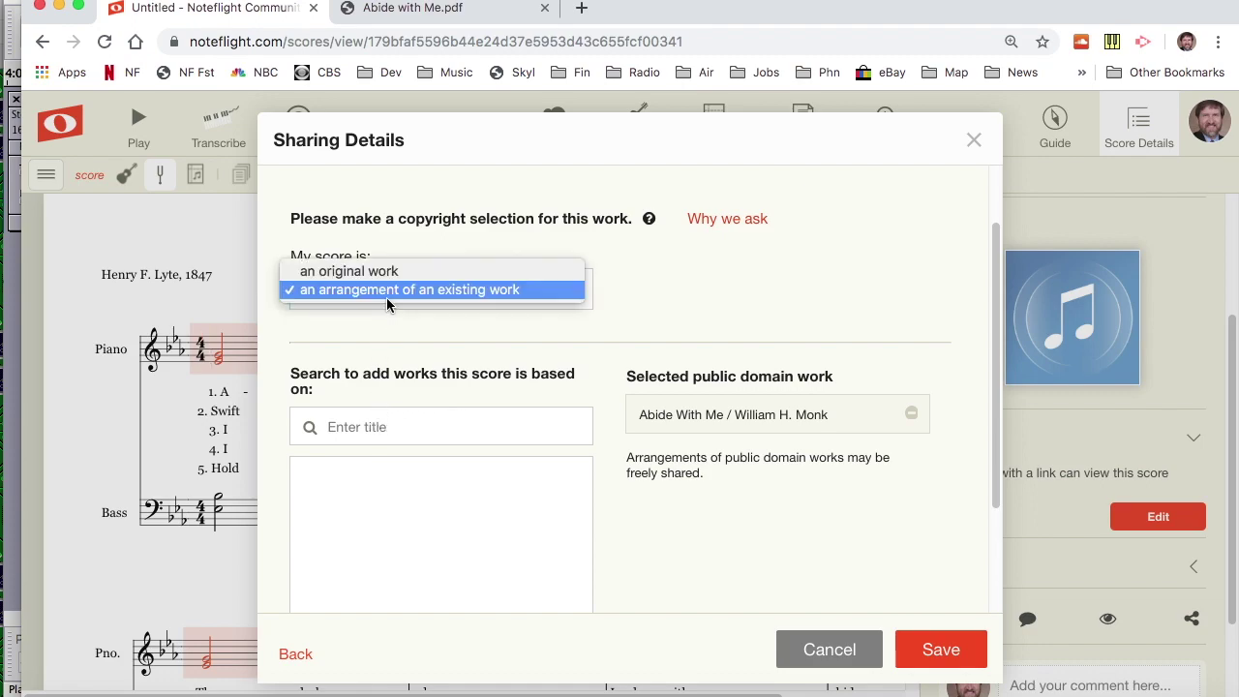
{"action": "left_click", "coordinate": [367, 432]}
{"action": "left_click", "coordinate": [378, 427]}
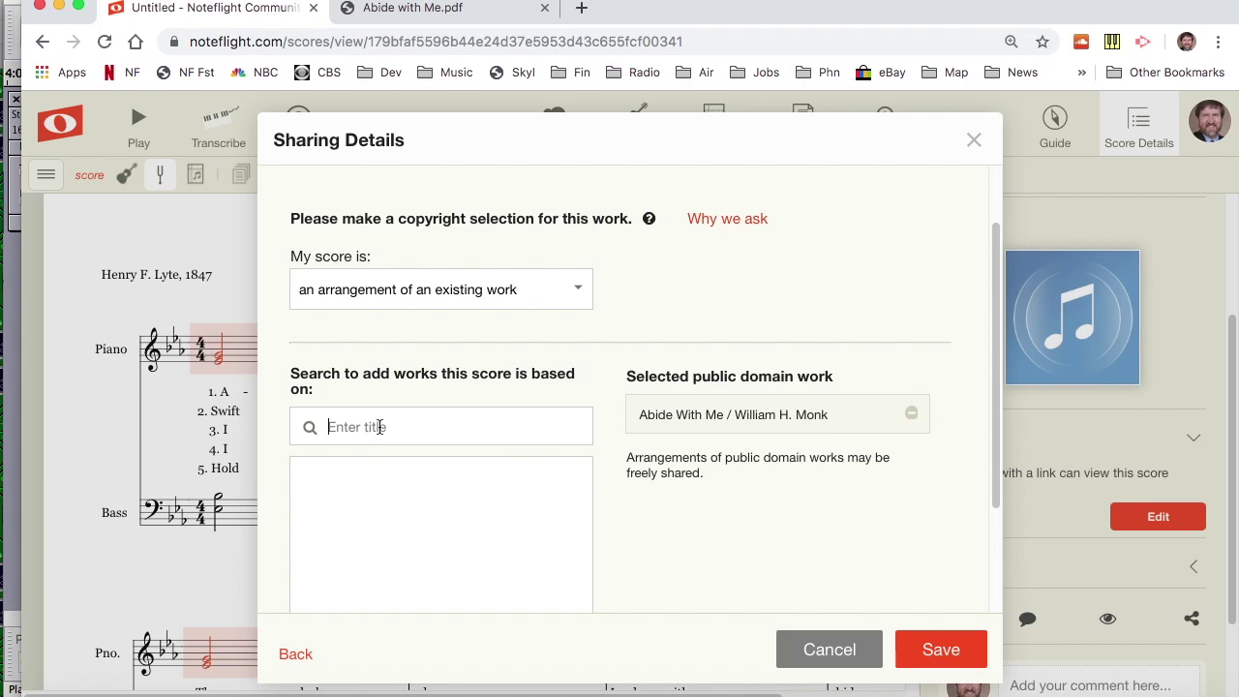
{"action": "type", "text": "Abide"}
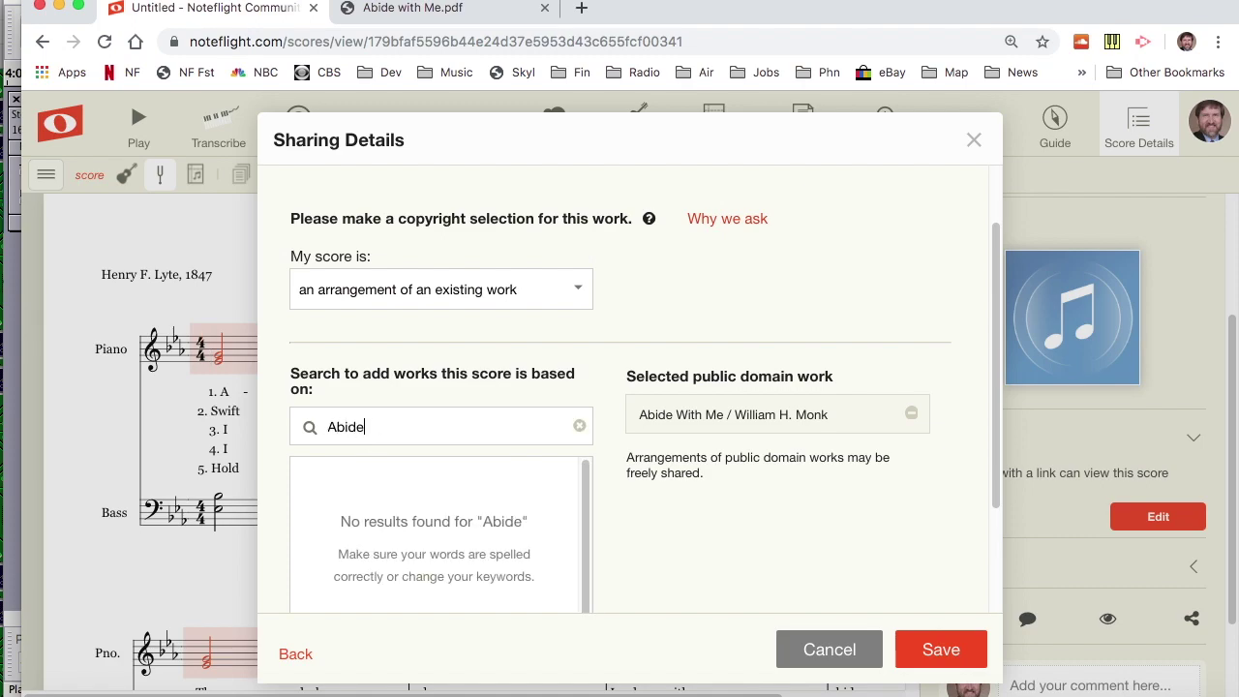
{"action": "type", "text": " with Me"}
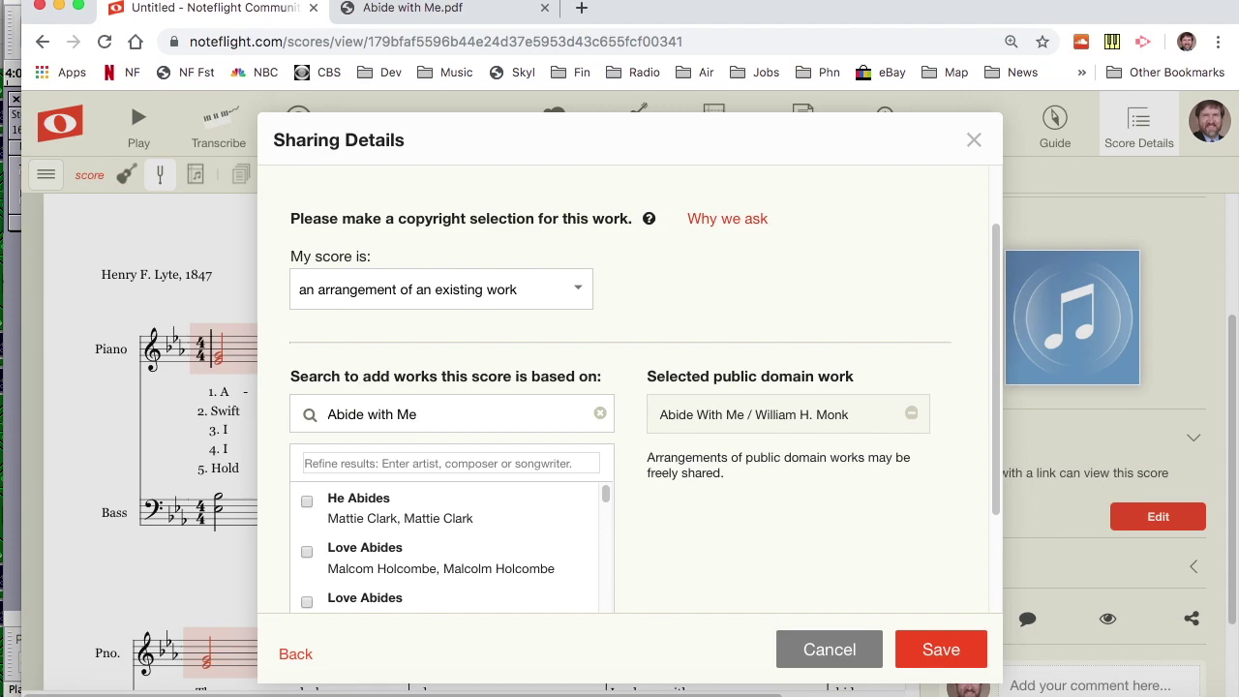
{"action": "left_click", "coordinate": [334, 506]}
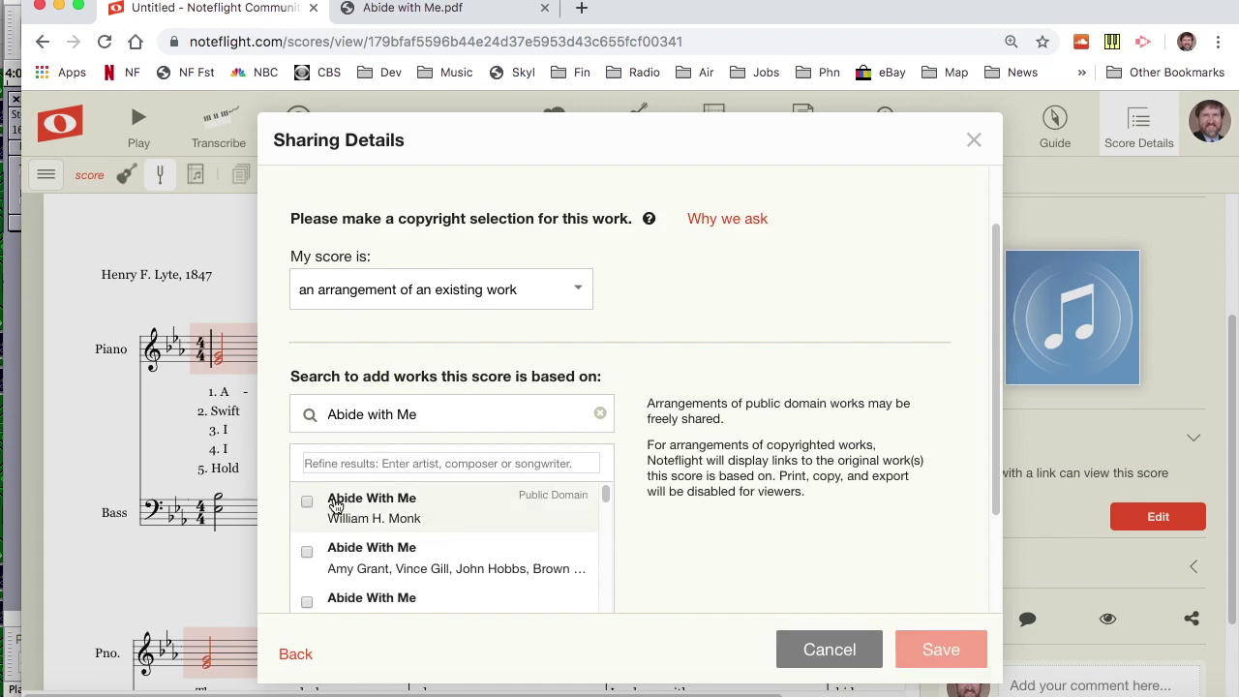
{"action": "left_click", "coordinate": [303, 507]}
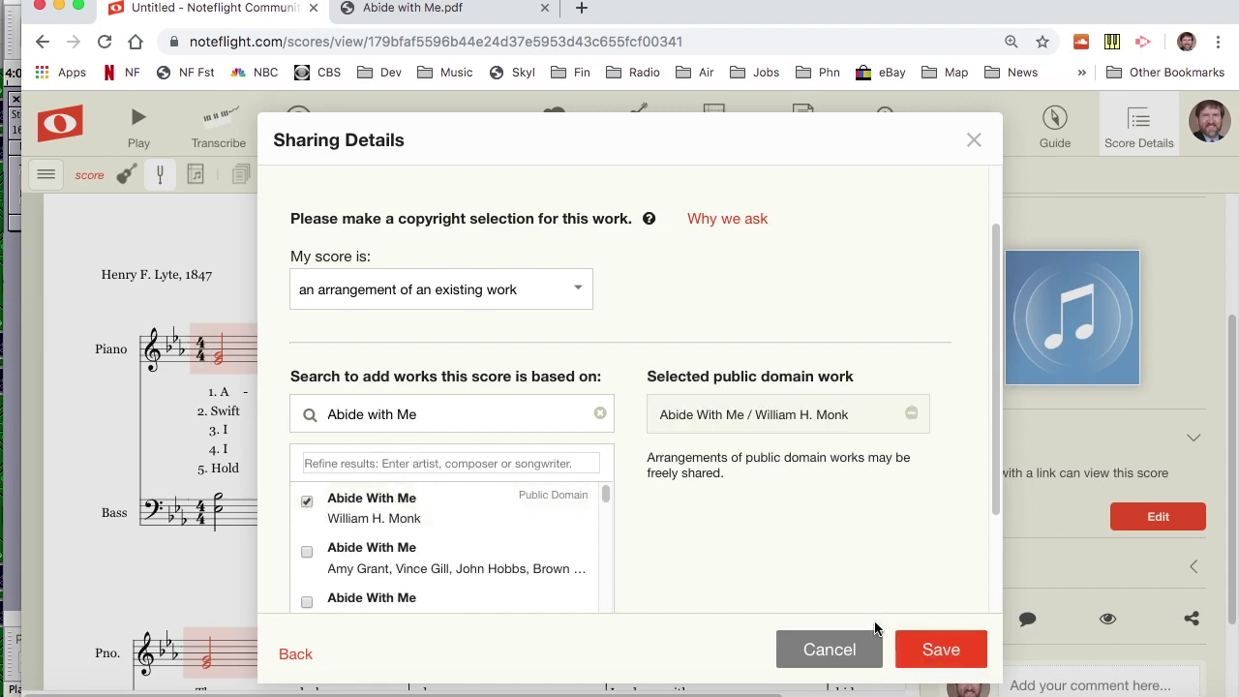
{"action": "left_click", "coordinate": [937, 651]}
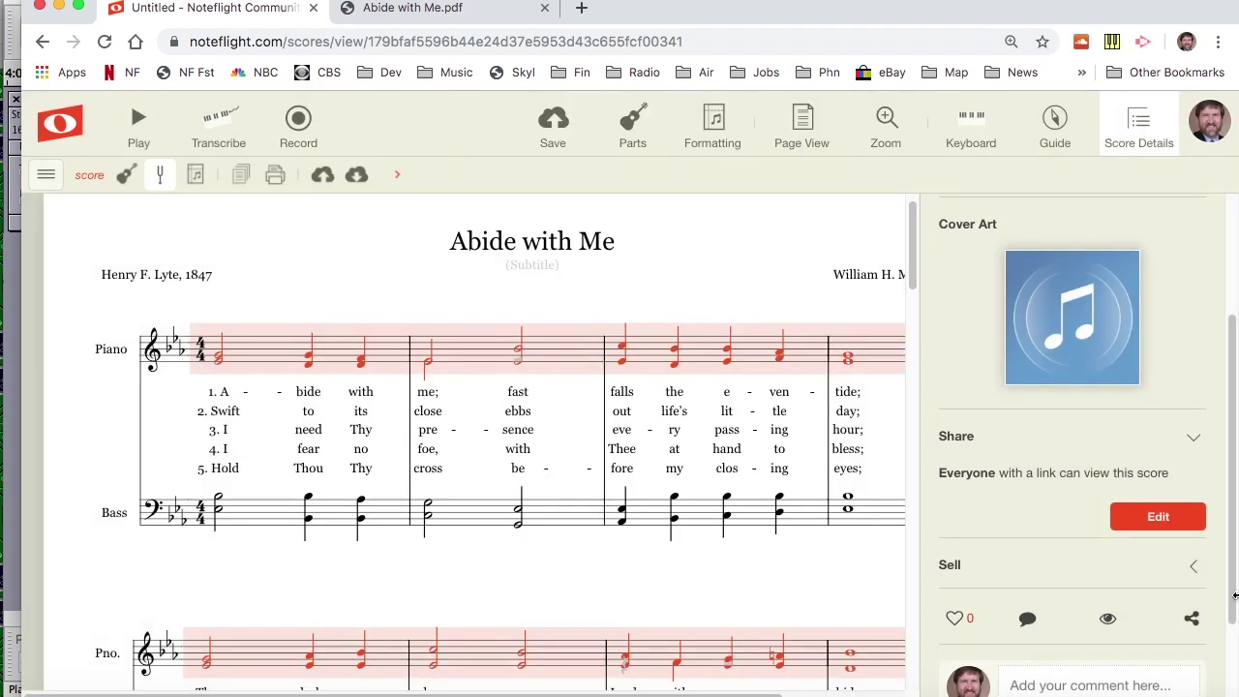
Copy the score's share link from Score Details and switch apps with Cmd+Tab
{"action": "left_click", "coordinate": [1194, 622]}
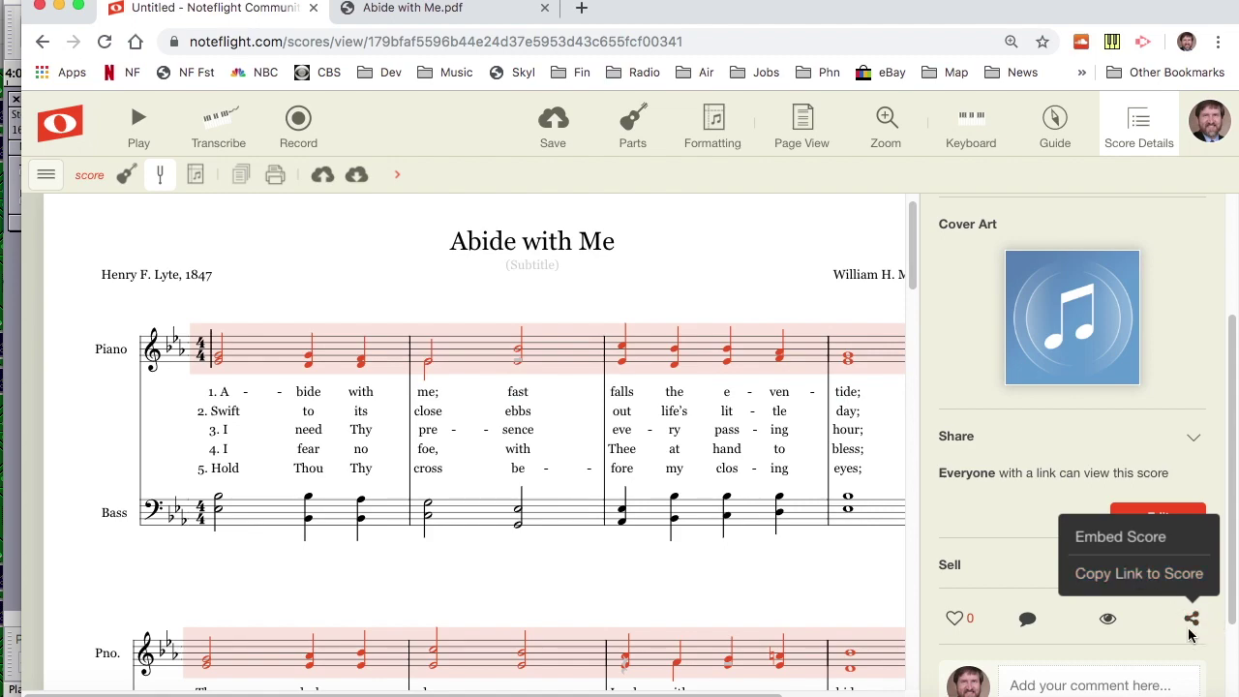
{"action": "left_click", "coordinate": [1139, 576]}
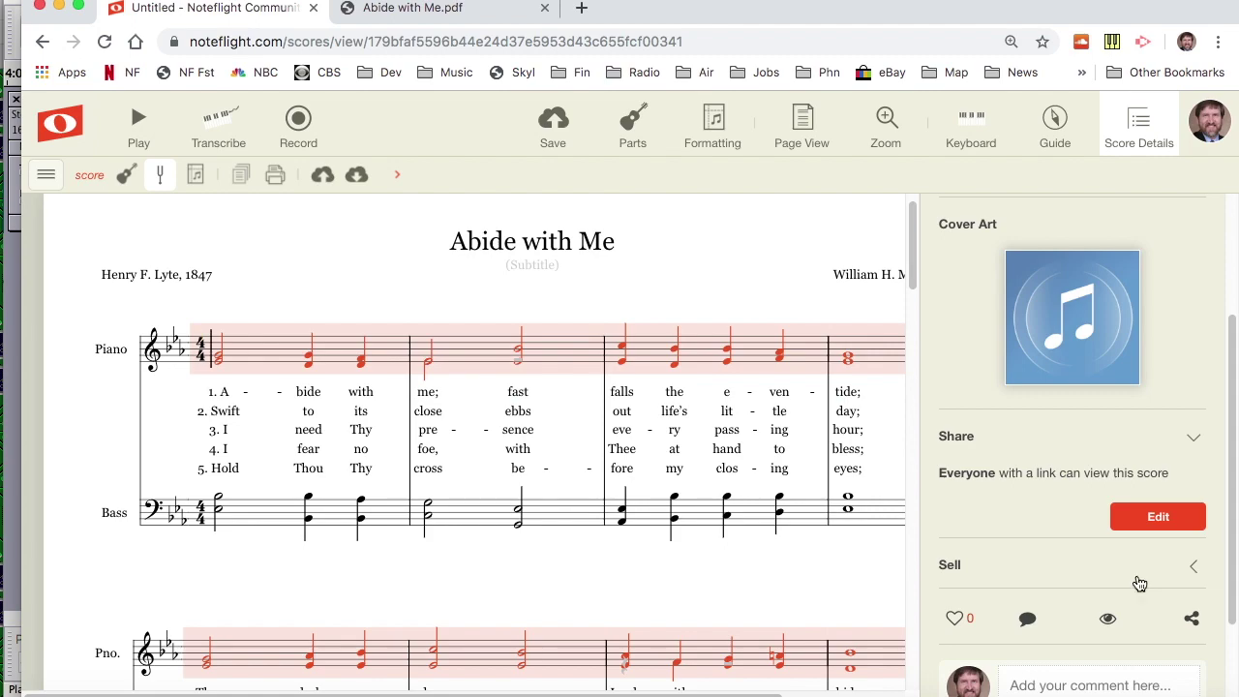
{"action": "key", "text": "super+Tab"}
{"action": "key", "text": "super+Tab"}
{"action": "key", "text": "super+Tab"}
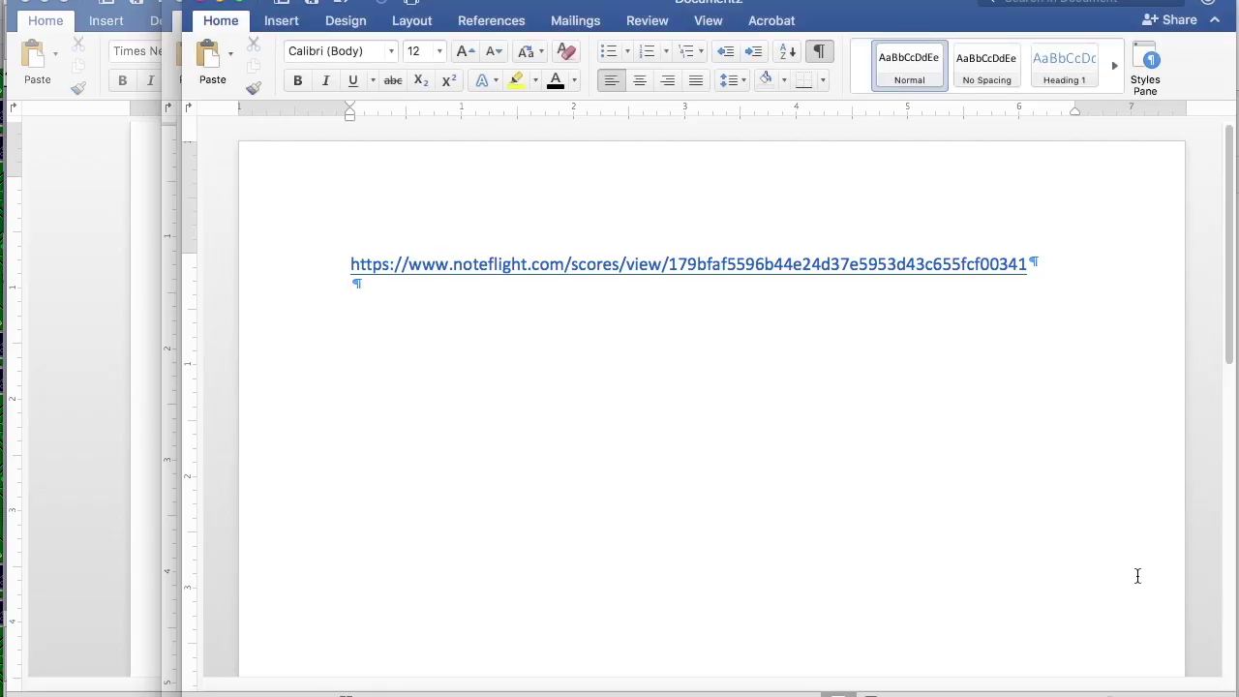
Replace the Word document's text with the pasted score link as a hyperlink and open it
{"action": "key", "text": "super+a"}
{"action": "key", "text": "BackSpace"}
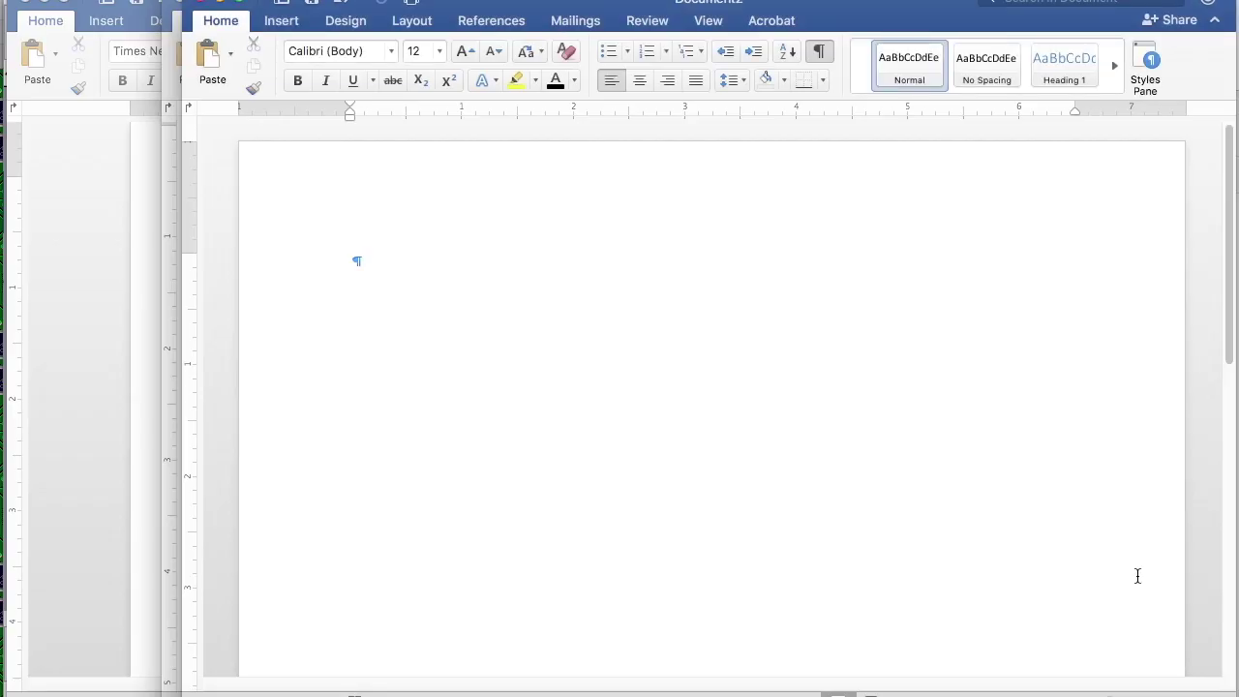
{"action": "key", "text": "super+v"}
{"action": "key", "text": "Return"}
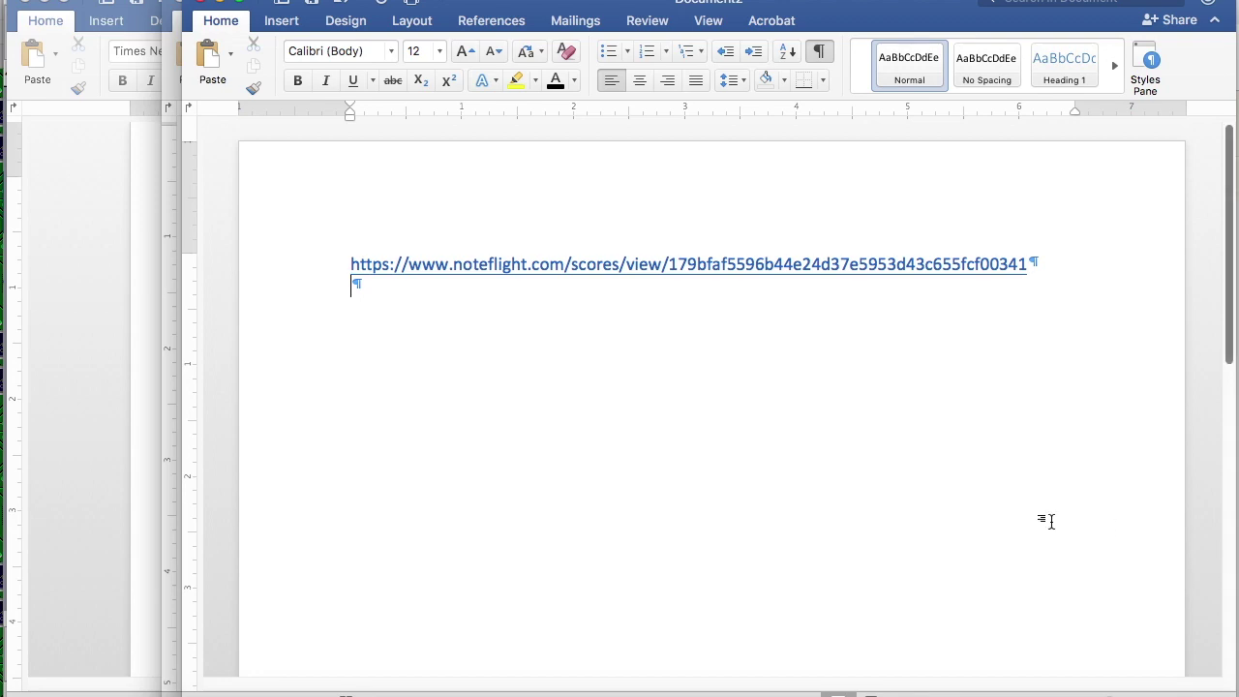
{"action": "left_click", "coordinate": [629, 265]}
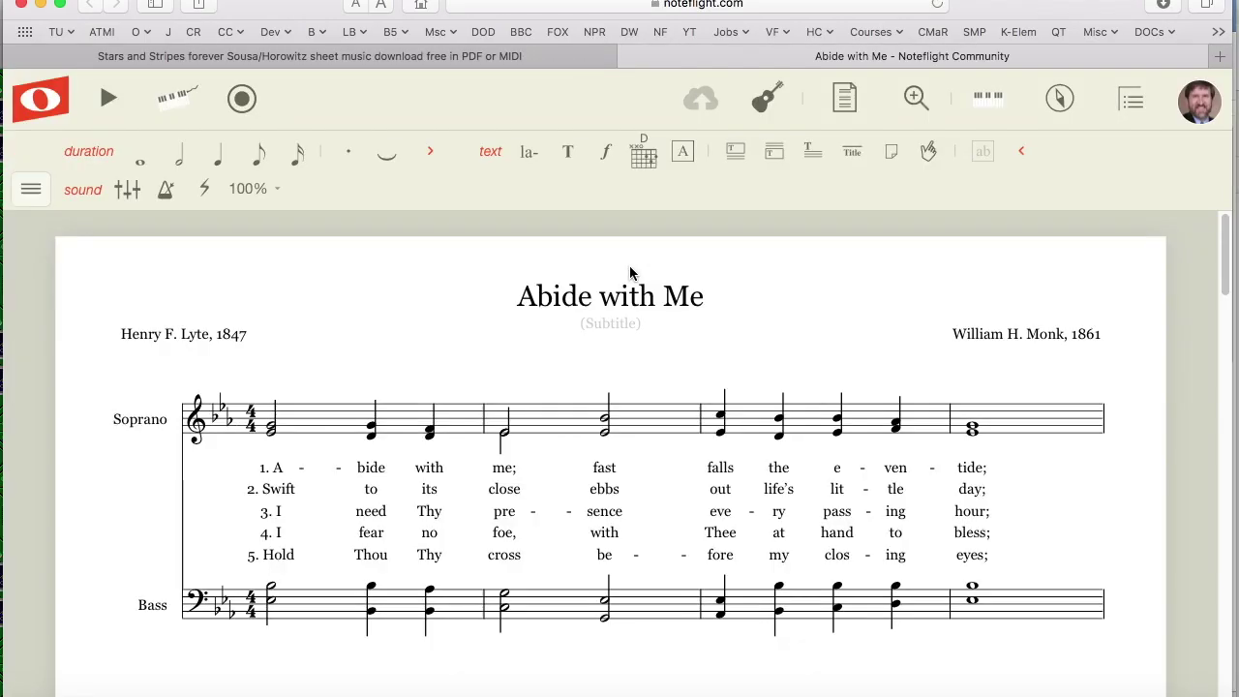
{"action": "left_click", "coordinate": [469, 56]}
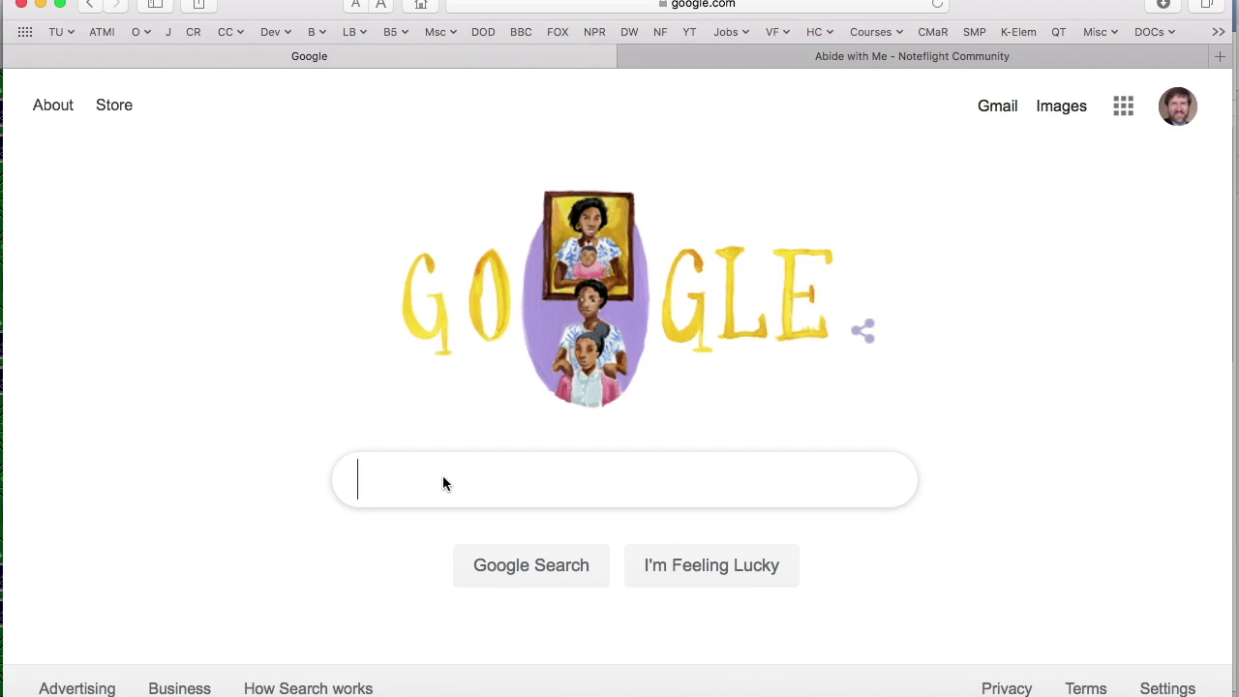
Search Google for 'sousa stars and stripes xml', scroll the results, then return to the score
{"action": "type", "text": "sousa sta"}
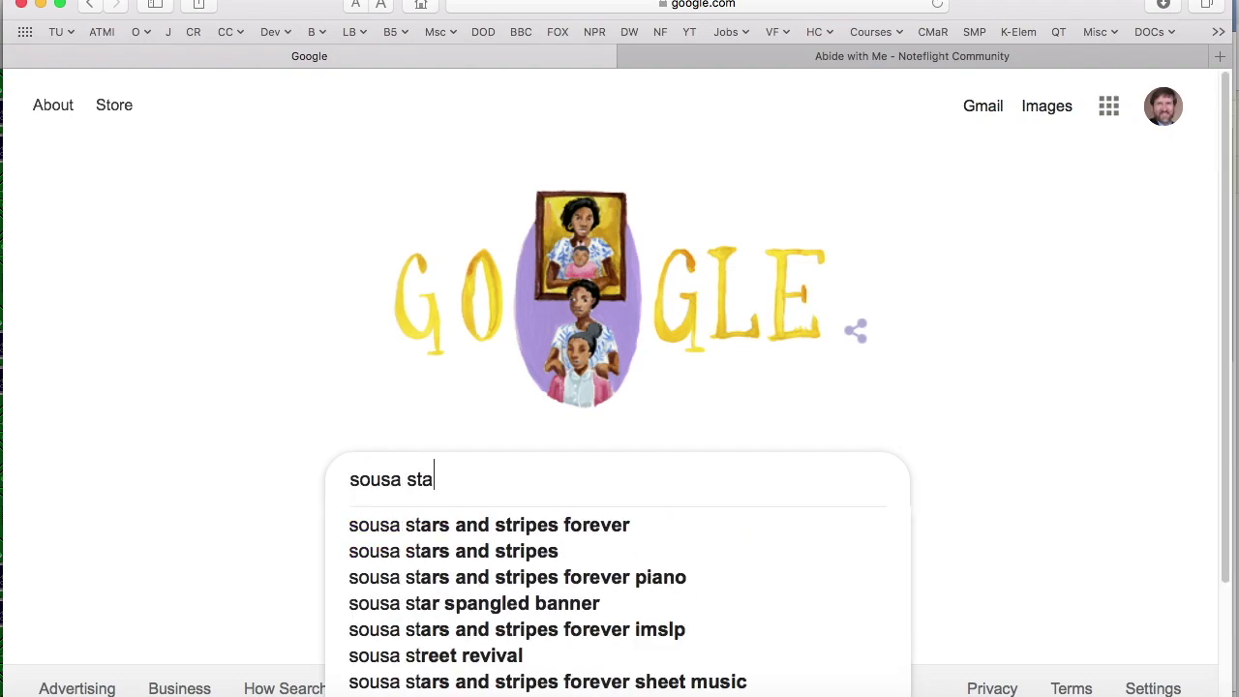
{"action": "type", "text": "rs and stripes"}
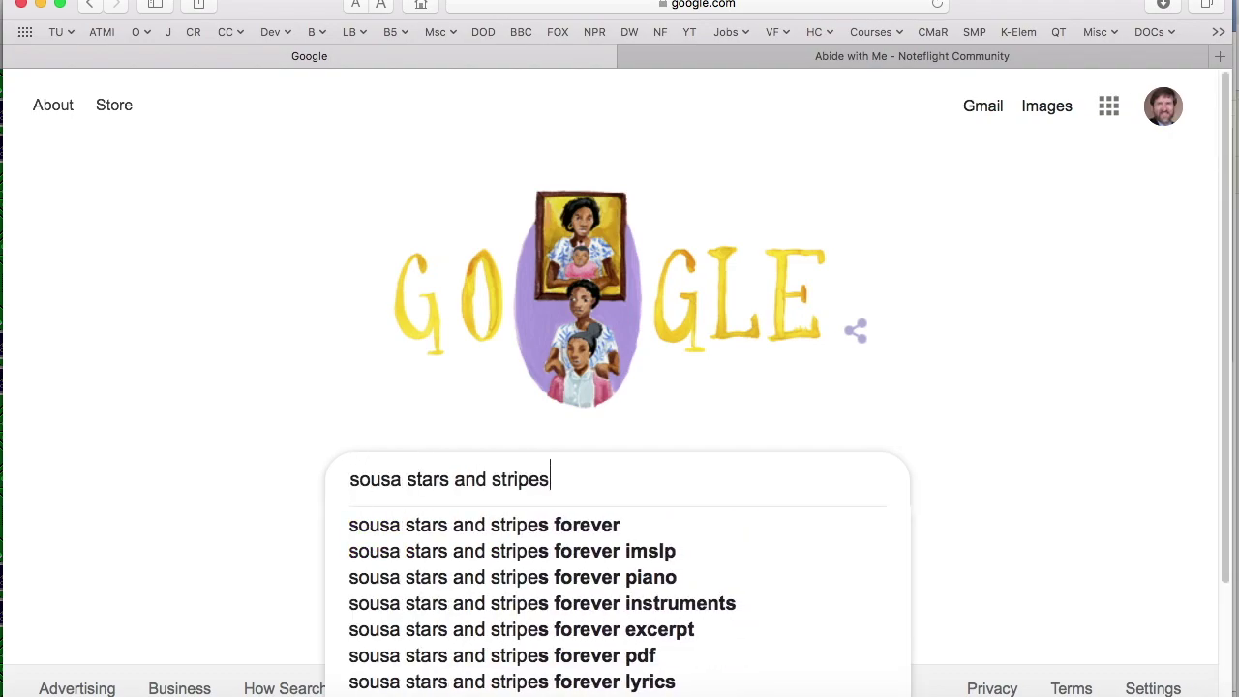
{"action": "type", "text": " midi"}
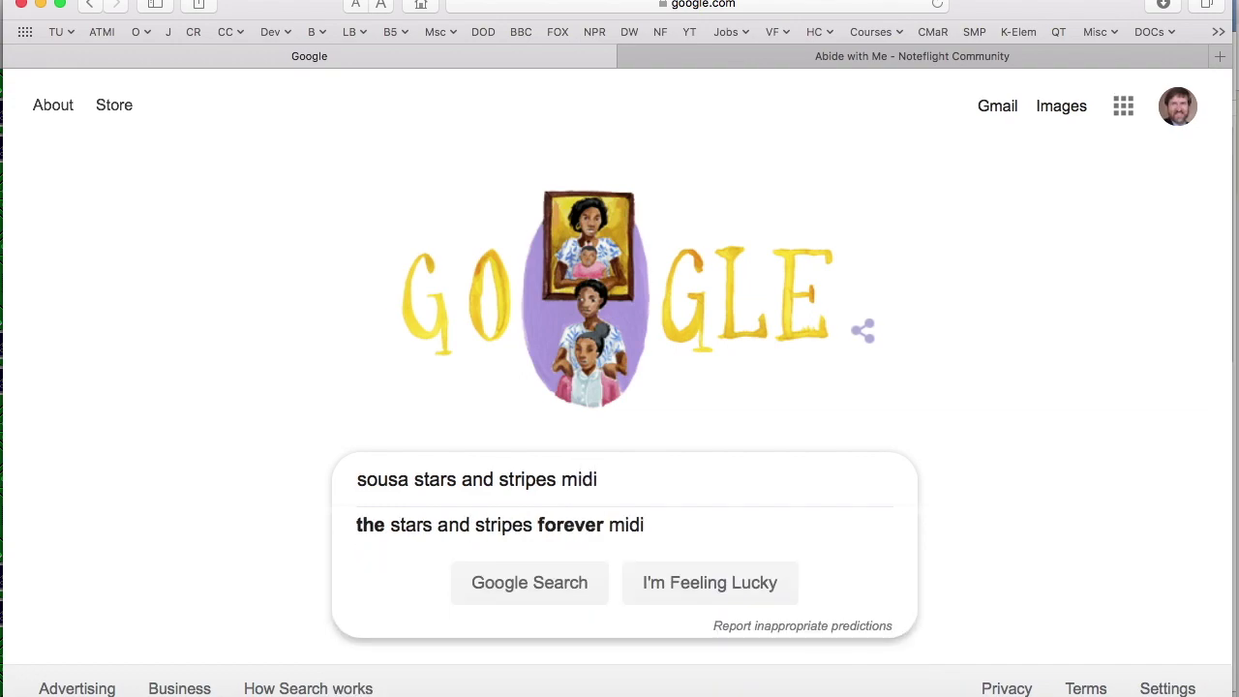
{"action": "key", "text": "BackSpace"}
{"action": "key", "text": "BackSpace"}
{"action": "key", "text": "BackSpace"}
{"action": "key", "text": "BackSpace"}
{"action": "type", "text": "x"}
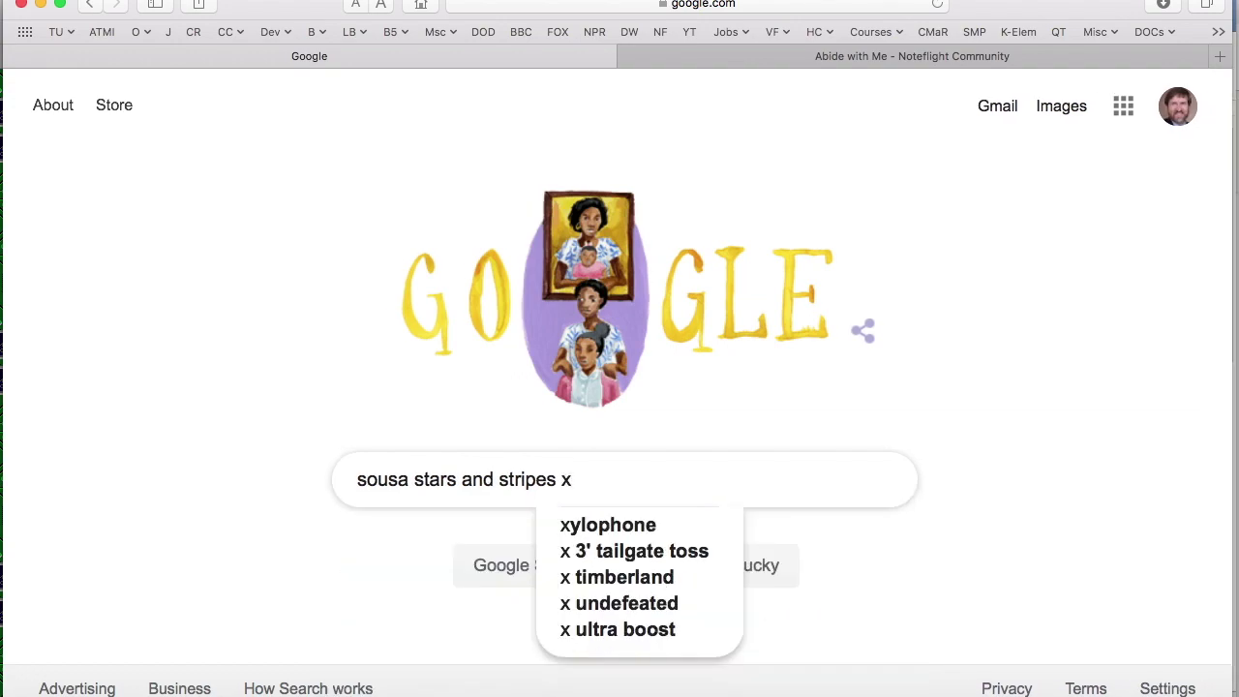
{"action": "type", "text": "ml"}
{"action": "key", "text": "Return"}
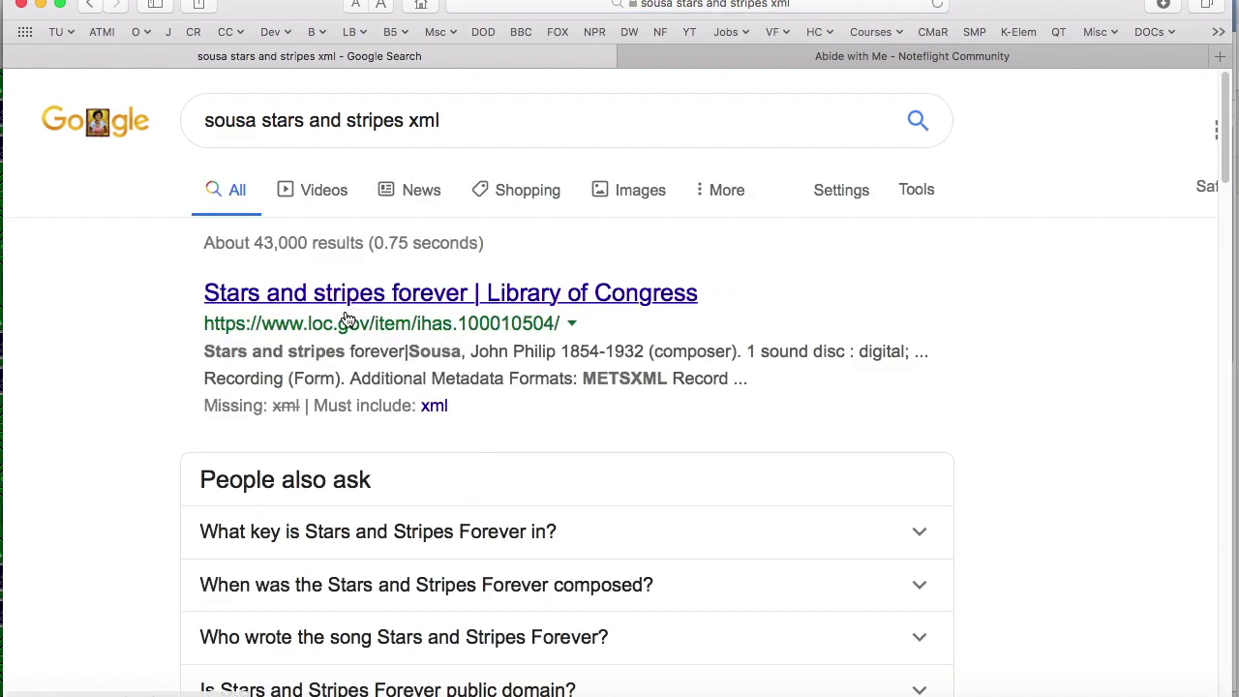
{"action": "scroll", "coordinate": [353, 475], "scroll_direction": "down", "scroll_amount": 10}
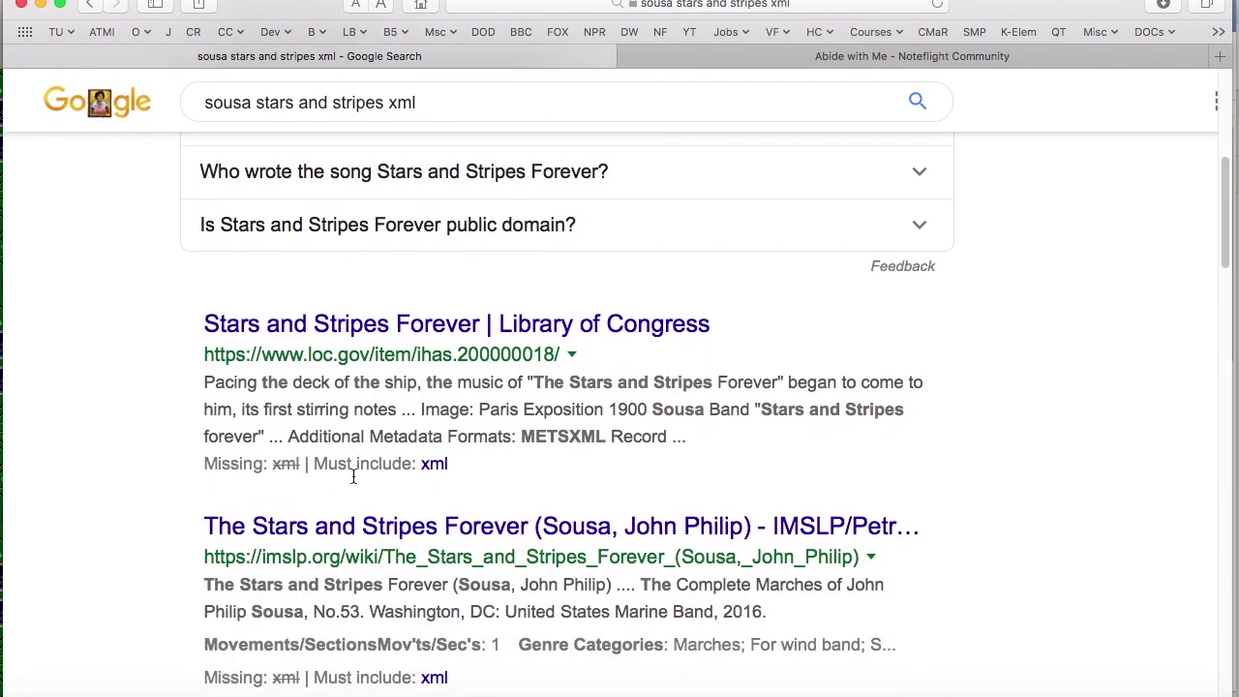
{"action": "scroll", "coordinate": [354, 476], "scroll_direction": "down", "scroll_amount": 2}
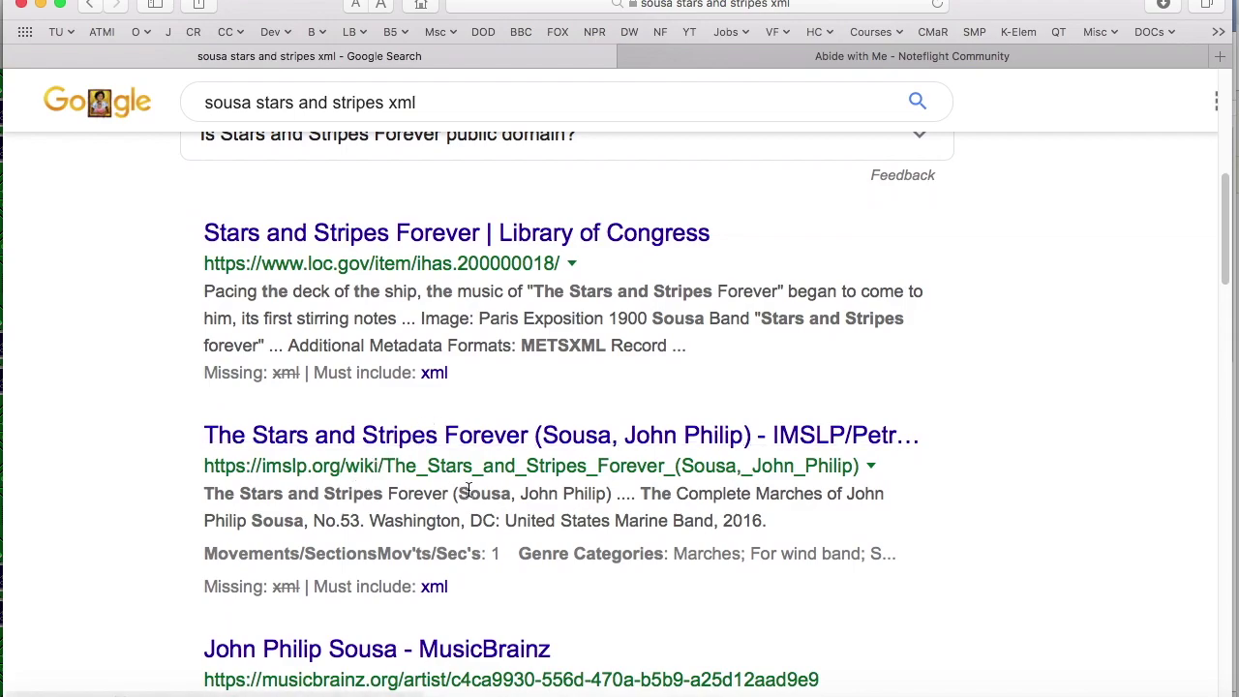
{"action": "scroll", "coordinate": [469, 489], "scroll_direction": "down", "scroll_amount": 1}
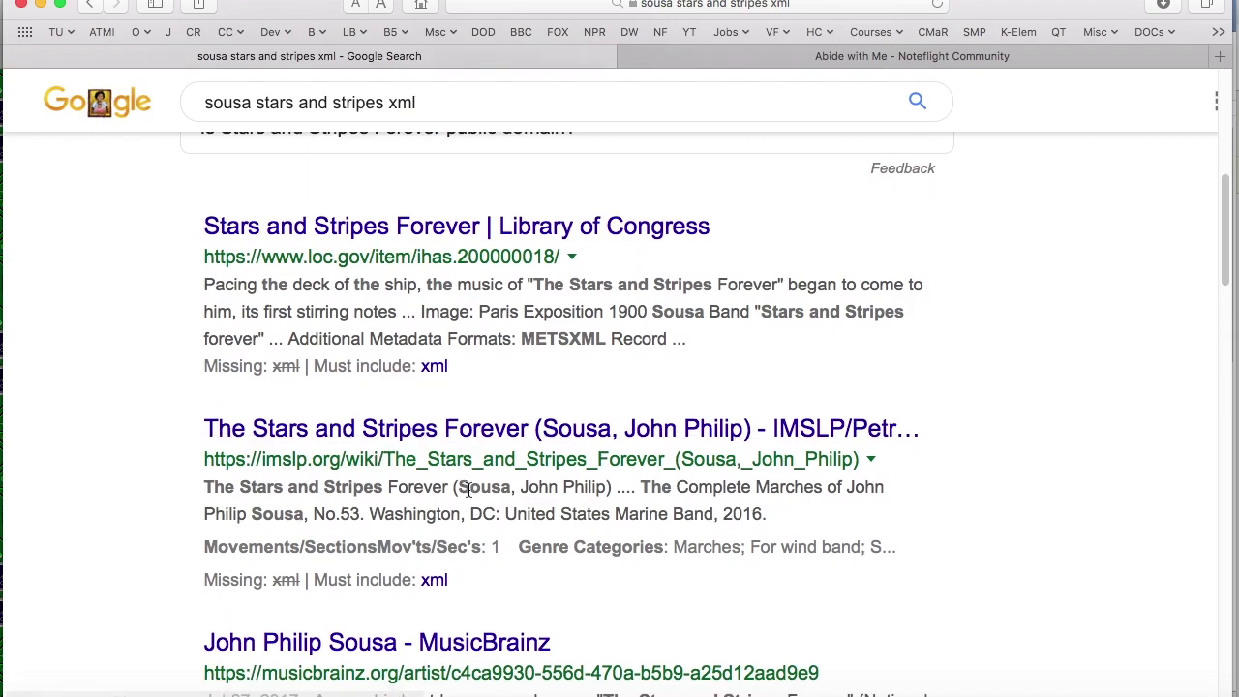
{"action": "scroll", "coordinate": [470, 490], "scroll_direction": "down", "scroll_amount": 2}
{"action": "scroll", "coordinate": [471, 490], "scroll_direction": "up", "scroll_amount": 14}
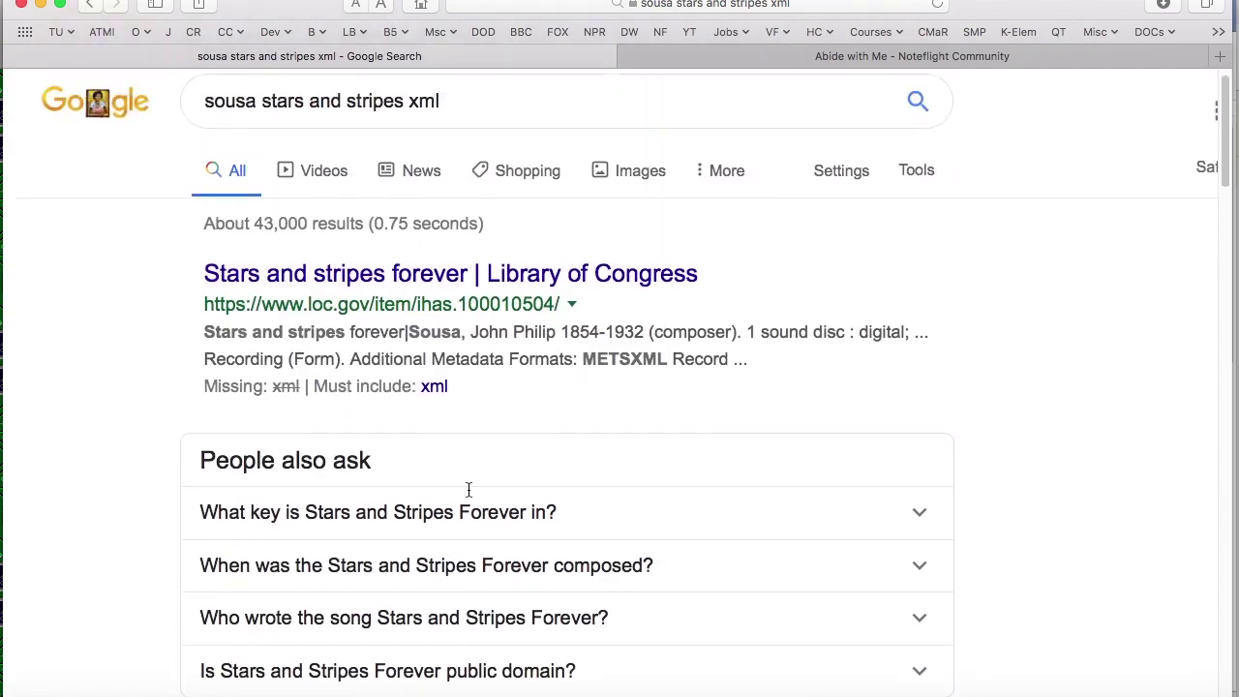
{"action": "left_click", "coordinate": [737, 54]}
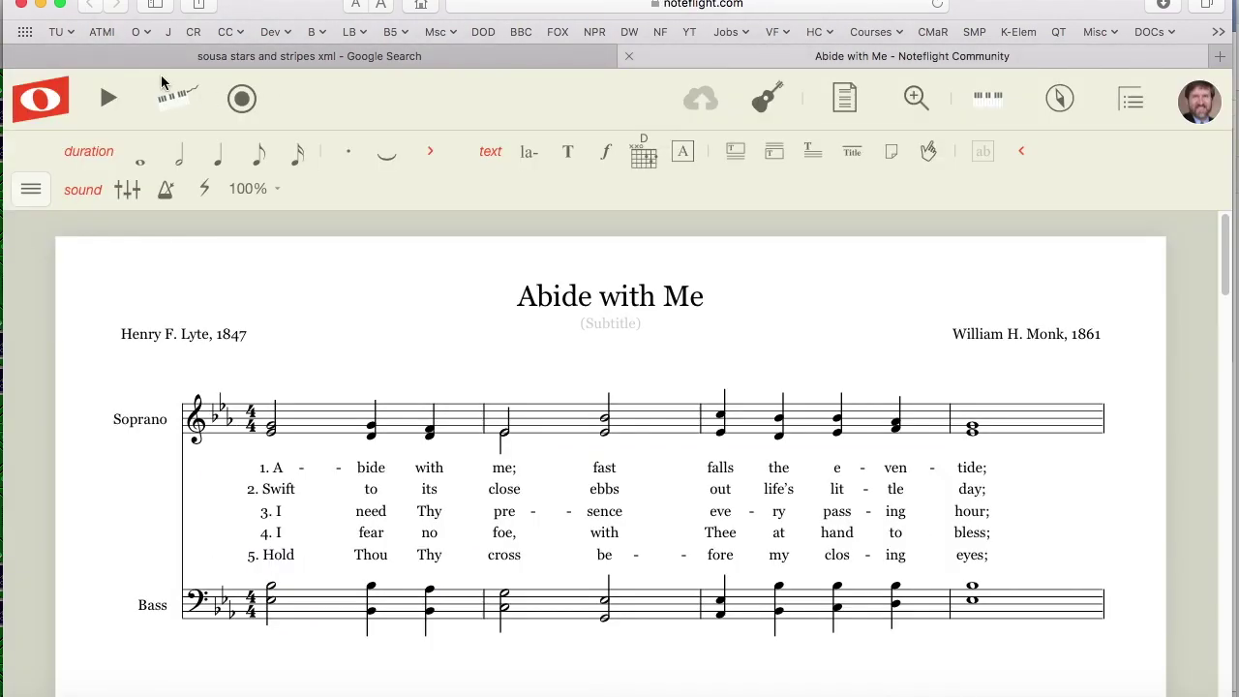
Go to the Noteflight Community page and begin typing a score search
{"action": "left_click", "coordinate": [60, 102]}
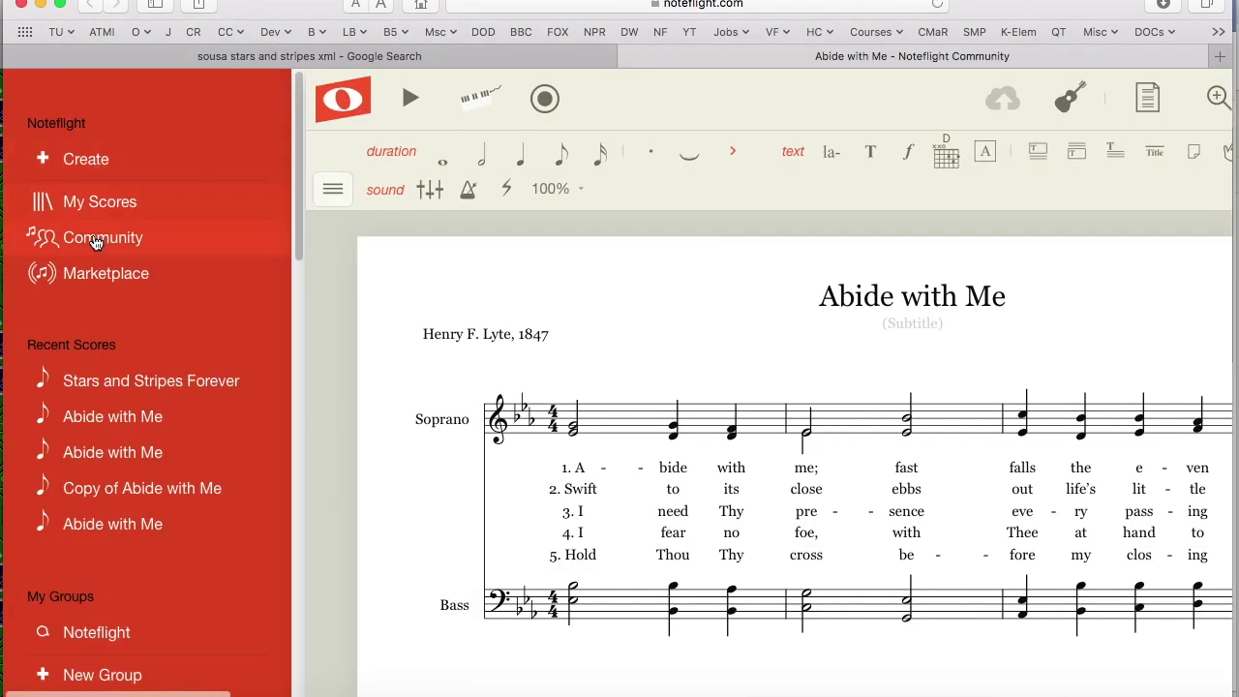
{"action": "left_click", "coordinate": [93, 241]}
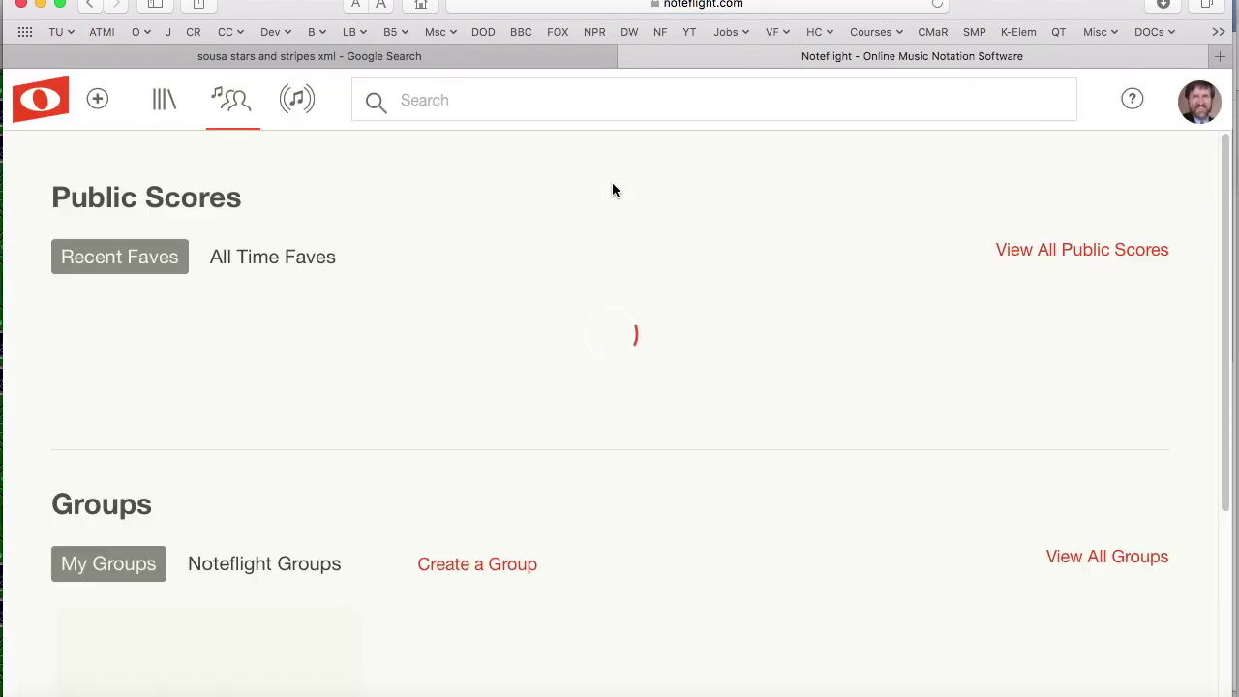
{"action": "left_click", "coordinate": [445, 93]}
{"action": "type", "text": "suo"}
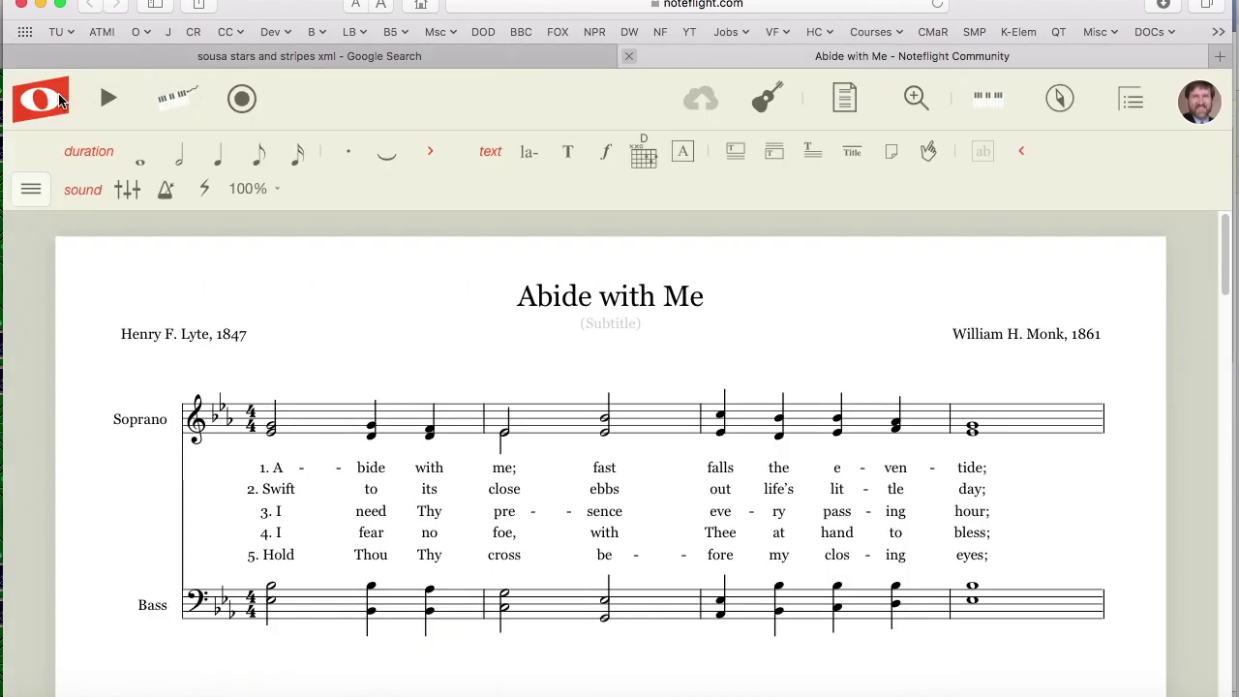
Search Community scores for 'sousa' and open the 'sousa spectacular' result
{"action": "left_click", "coordinate": [58, 101]}
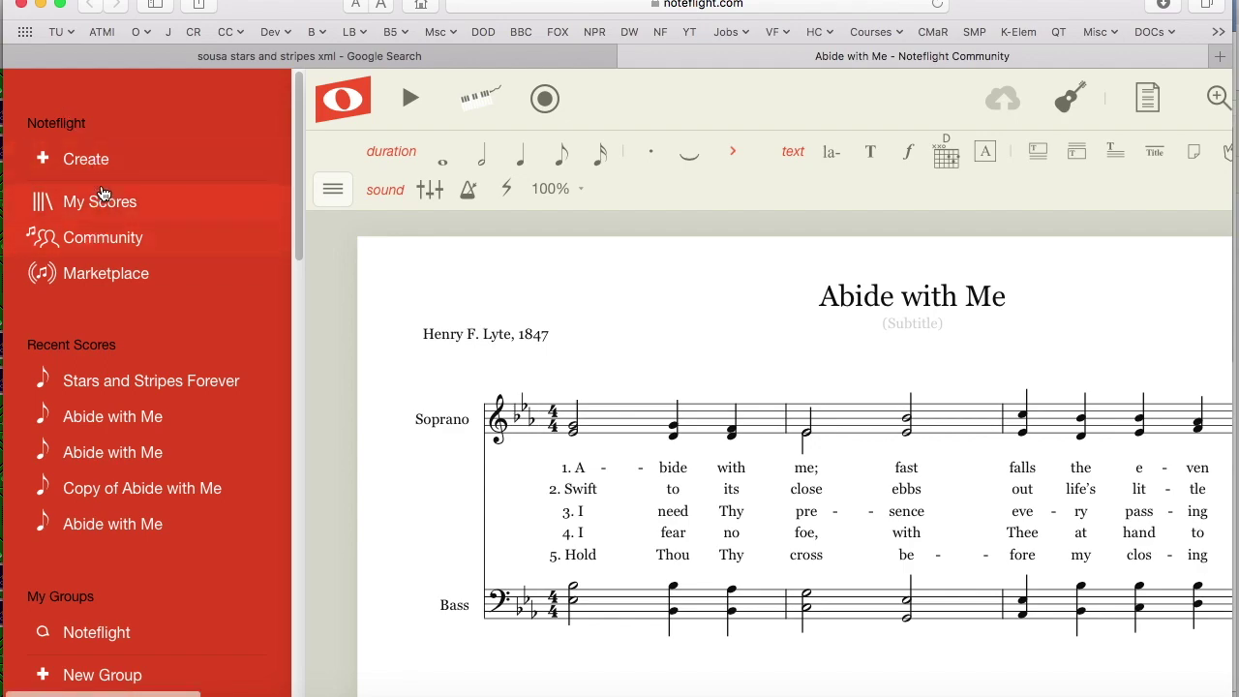
{"action": "left_click", "coordinate": [94, 238]}
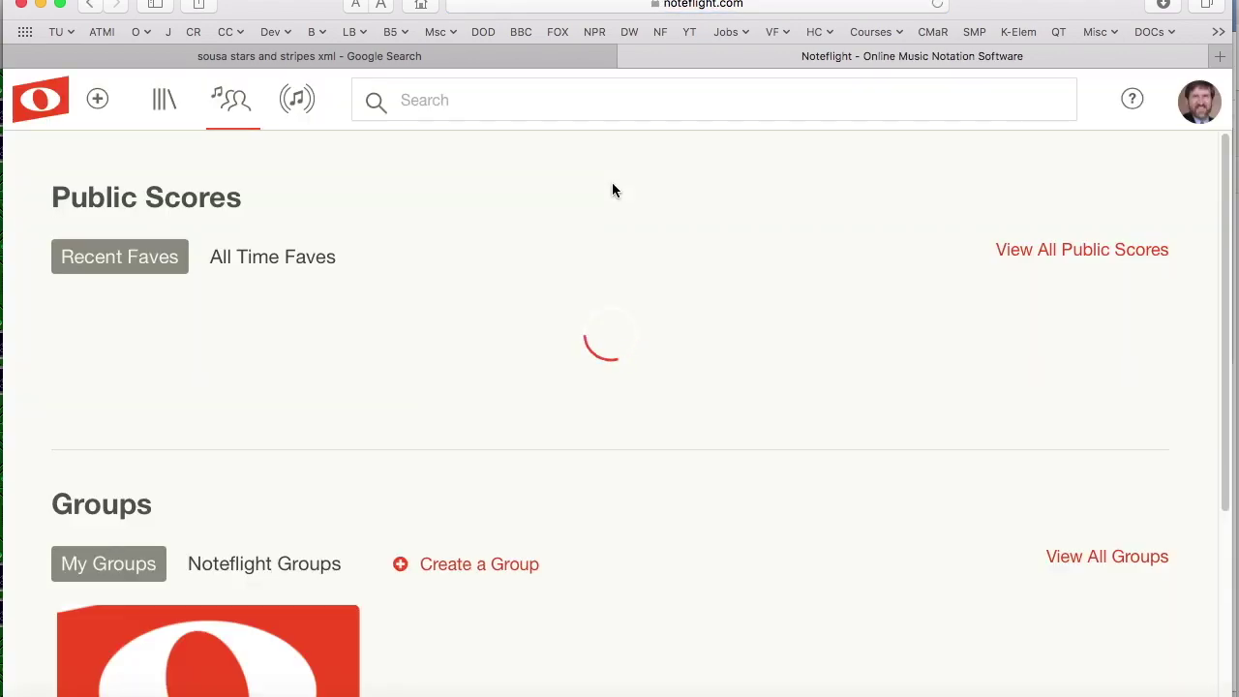
{"action": "left_click", "coordinate": [446, 95]}
{"action": "type", "text": "suo"}
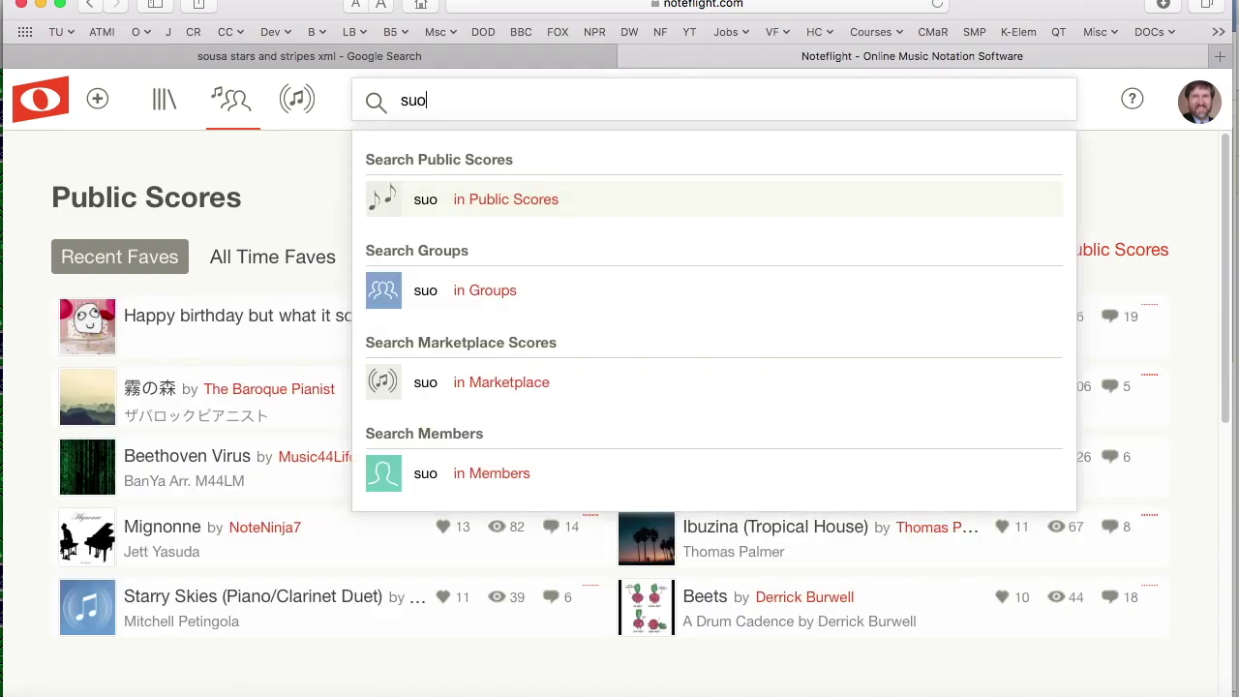
{"action": "key", "text": "BackSpace"}
{"action": "key", "text": "BackSpace"}
{"action": "type", "text": "ousa"}
{"action": "key", "text": "Return"}
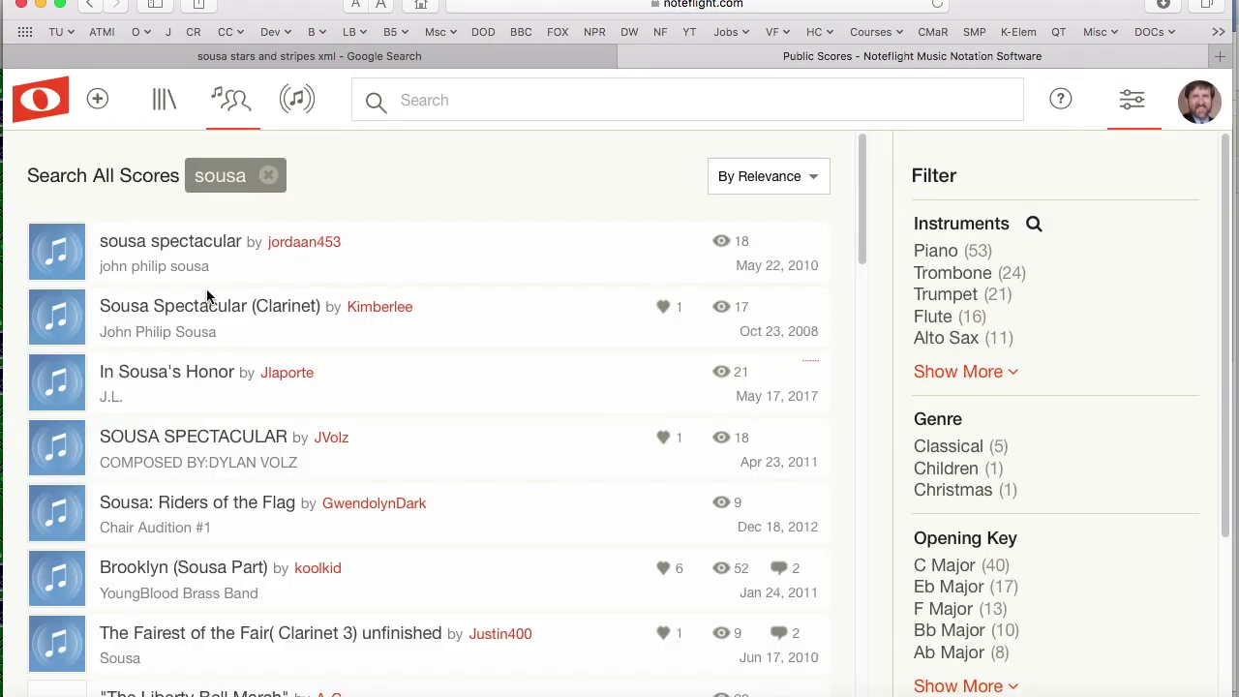
{"action": "left_click", "coordinate": [201, 244]}
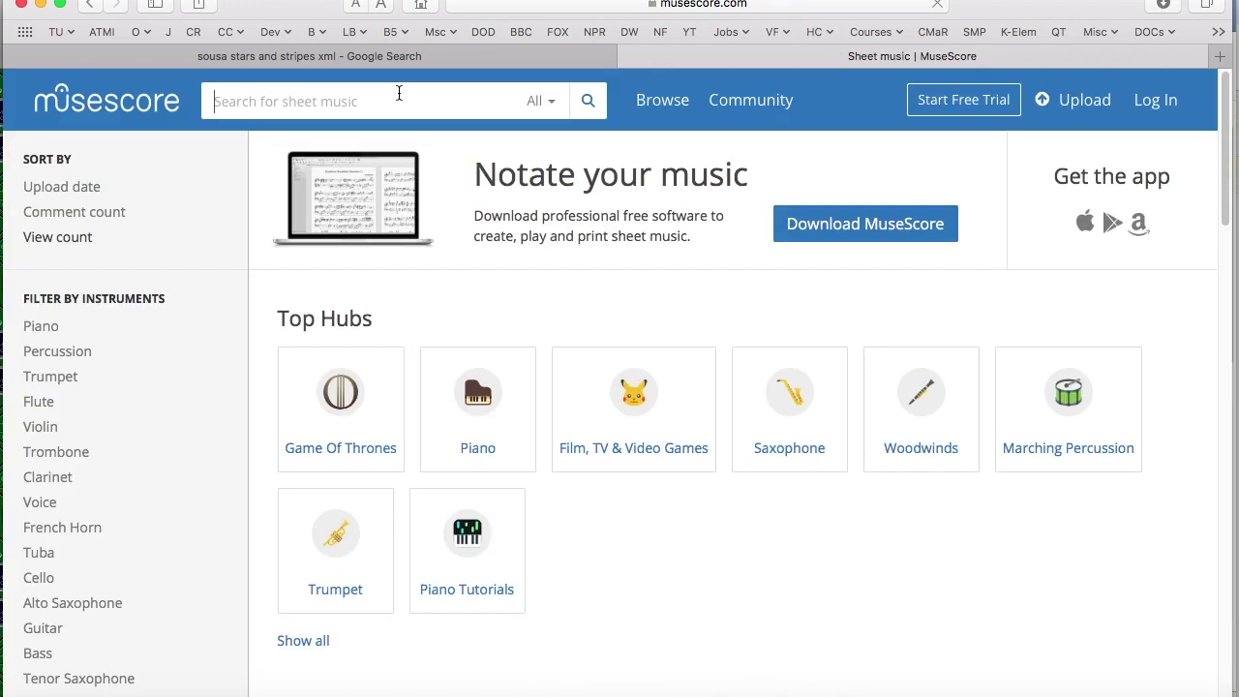
Search MuseScore for 'sousa stars and stripes' and open the Stars and Stripes forever Sousa/Horowitz score
{"action": "type", "text": "sousa stars and stripes"}
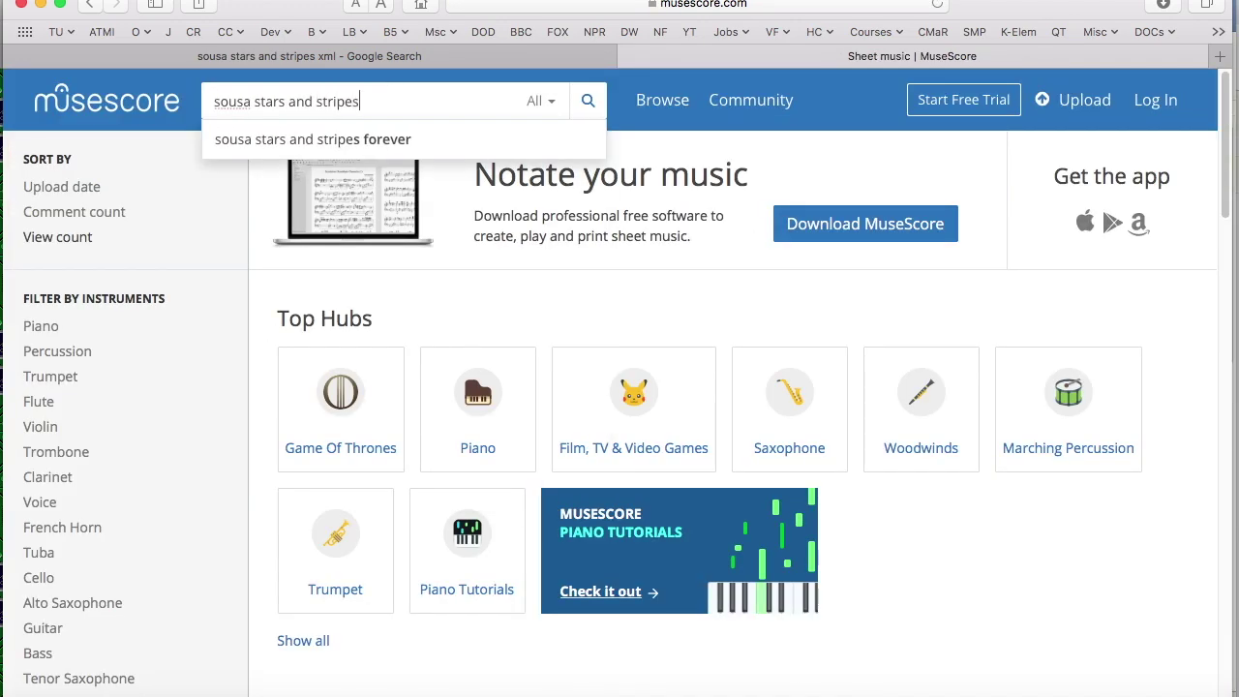
{"action": "key", "text": "Return"}
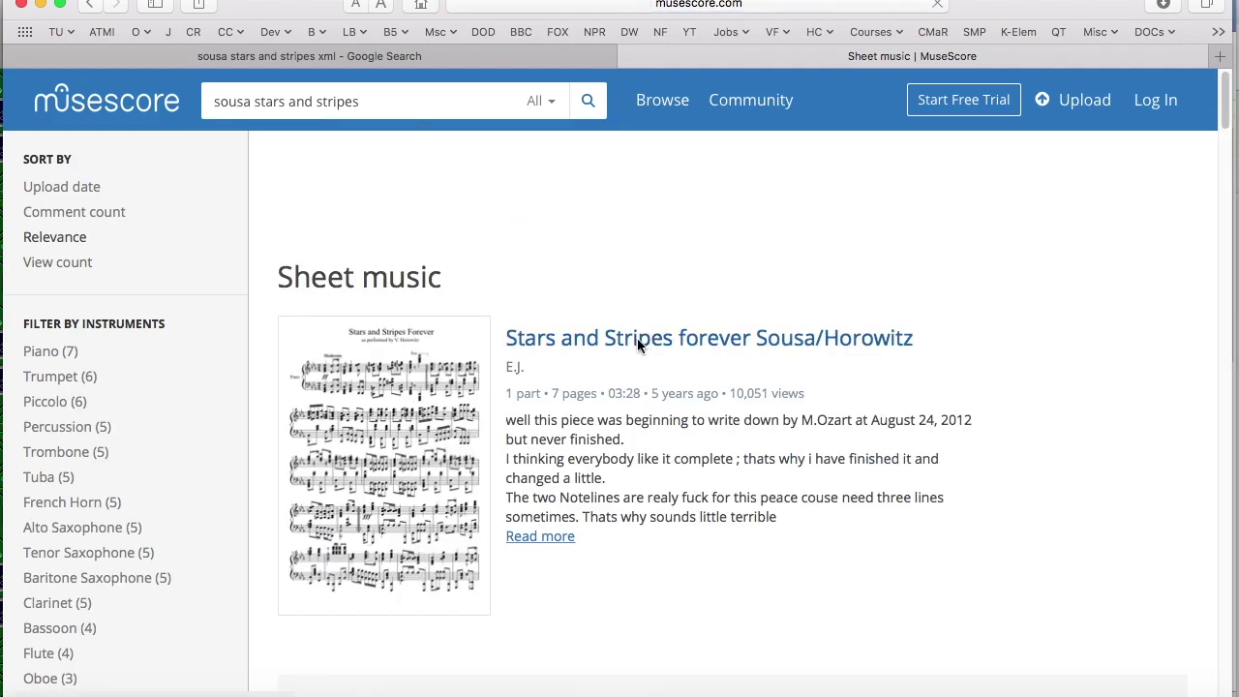
{"action": "left_click", "coordinate": [637, 338]}
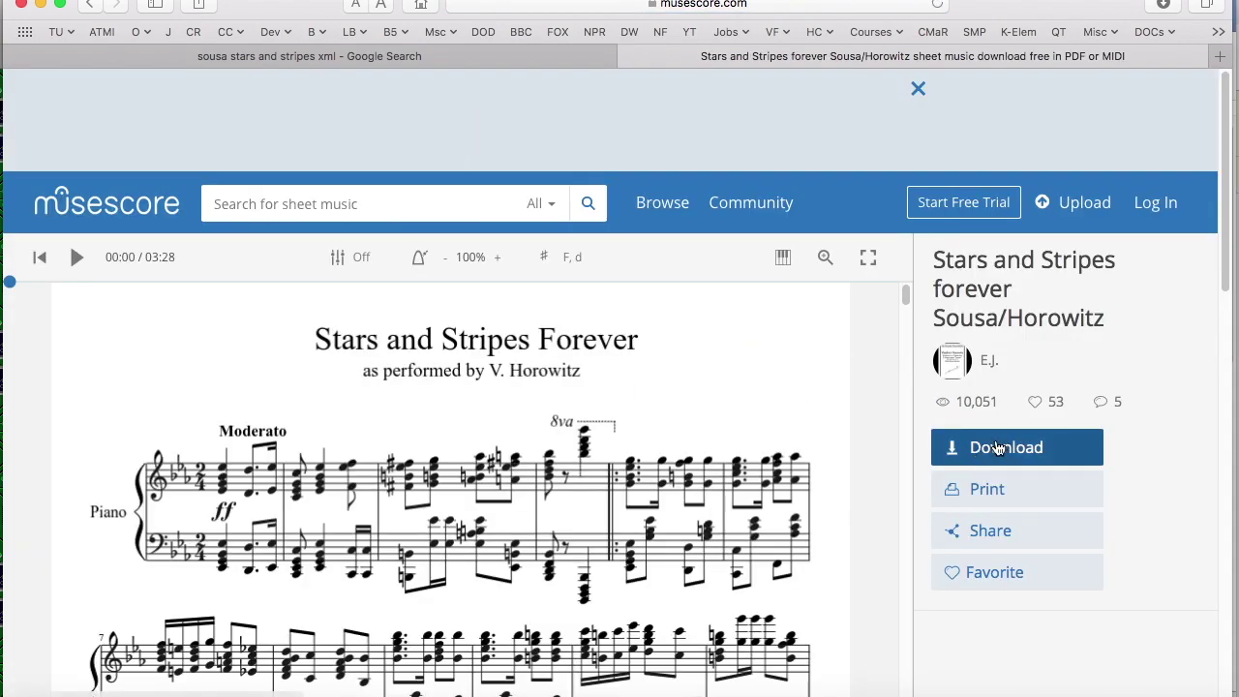